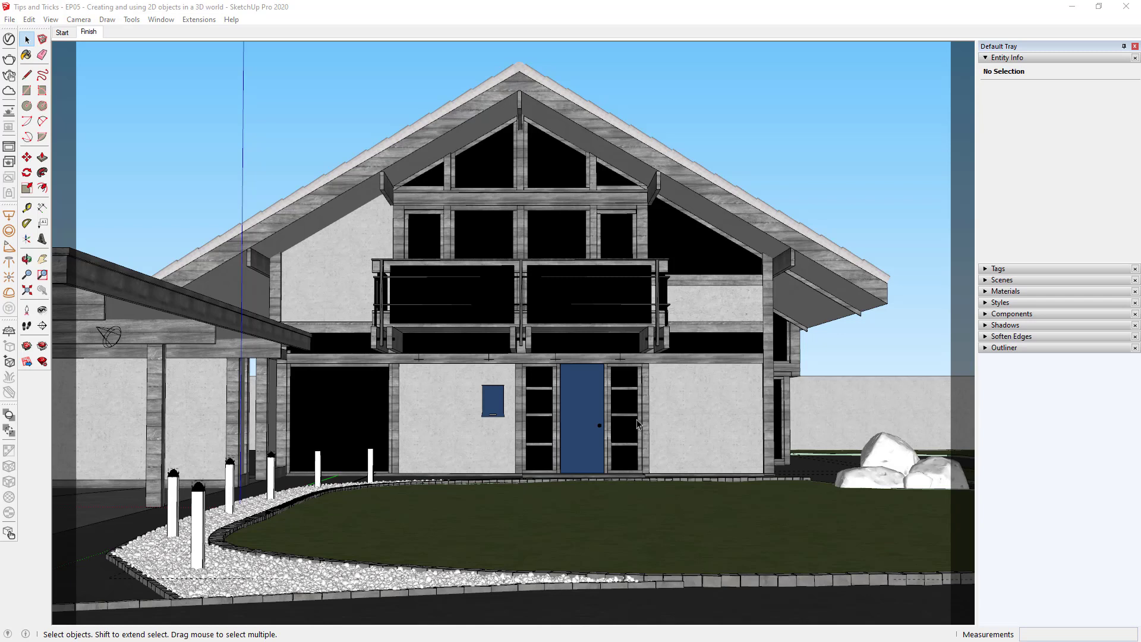
# Expand and collapse the model's Tags and Scenes lists.
pyautogui.click(1005, 269)
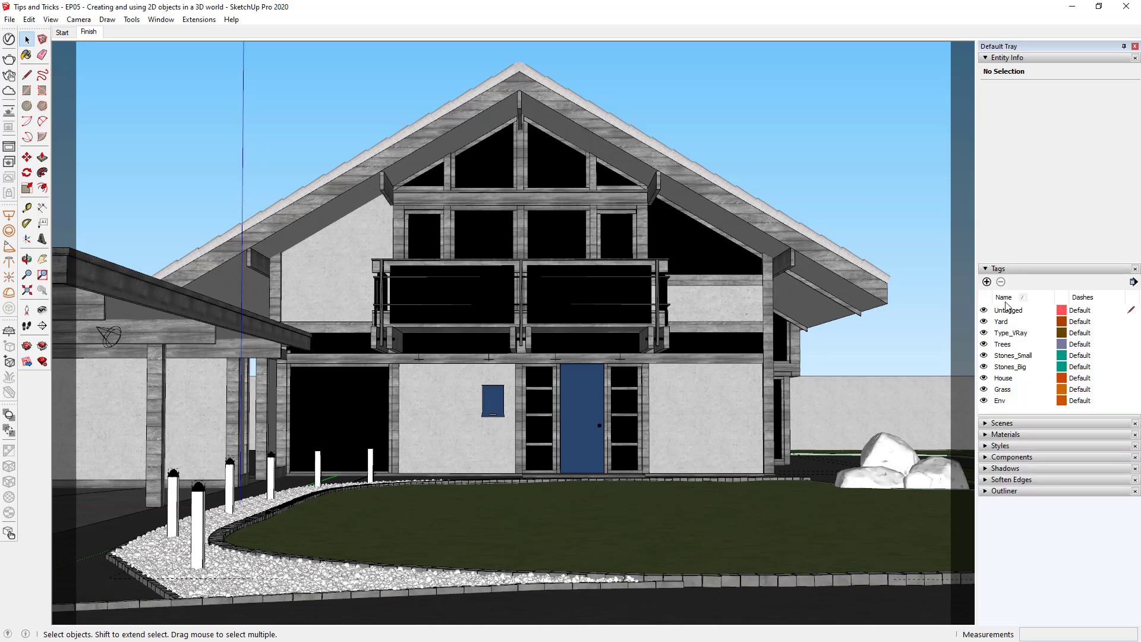
pyautogui.click(997, 423)
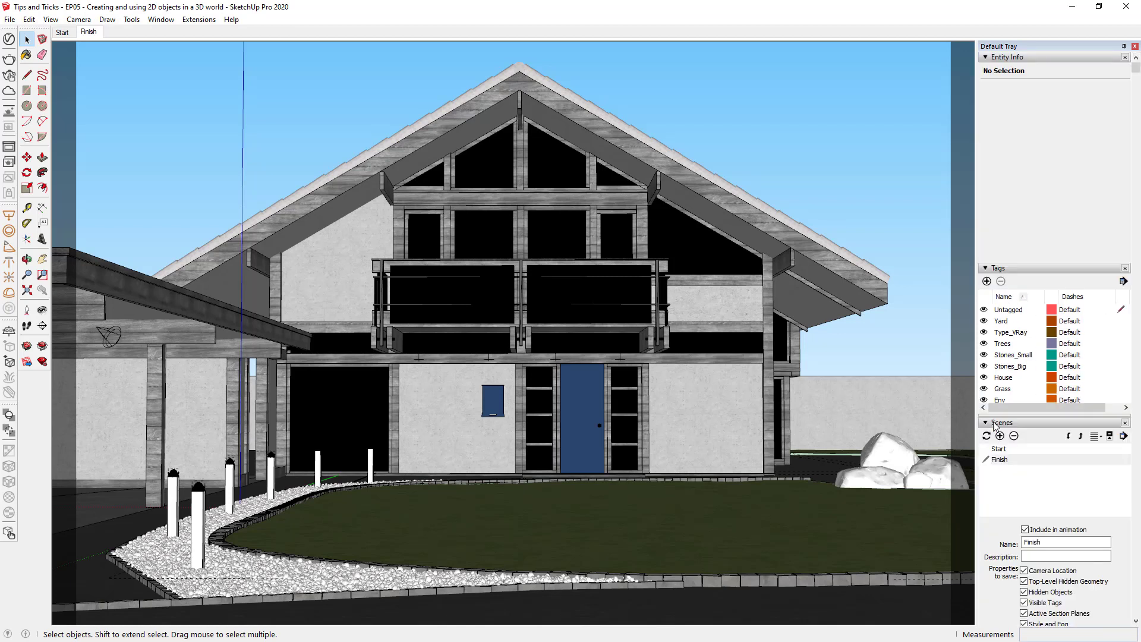
pyautogui.click(997, 423)
pyautogui.click(997, 273)
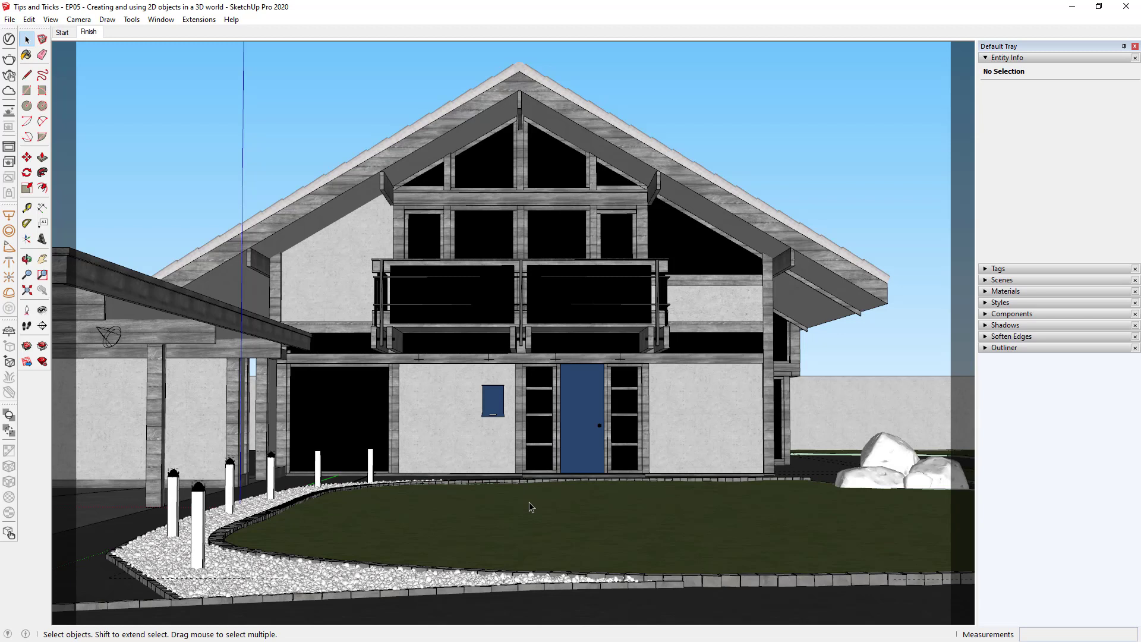
# Open the 3D Warehouse and search for 'tree'.
pyautogui.click(171, 21)
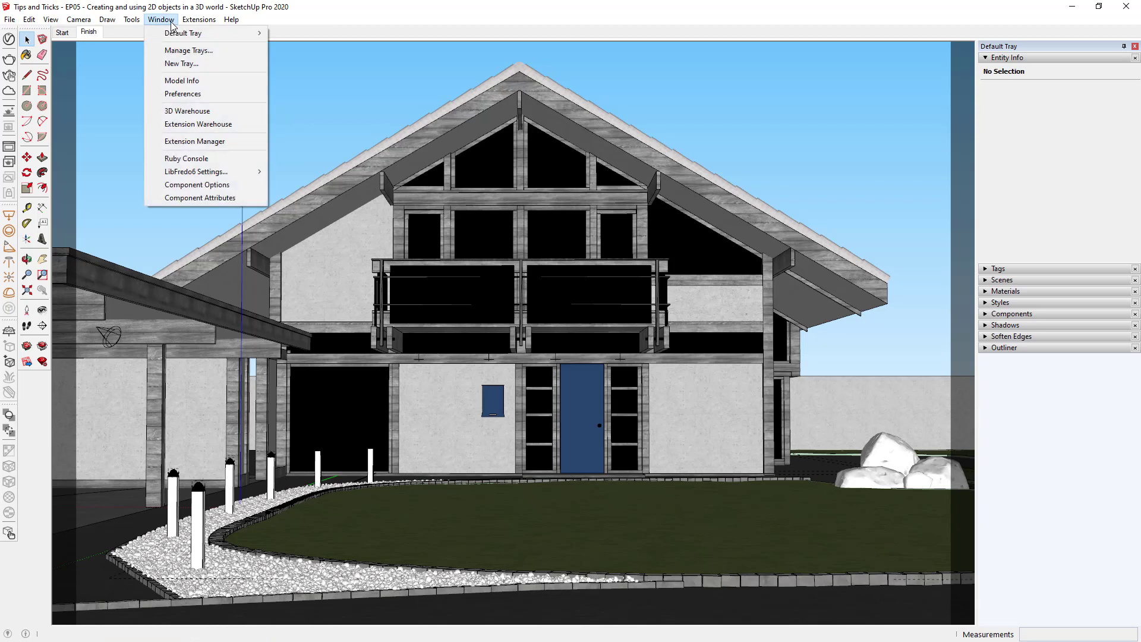
pyautogui.click(208, 115)
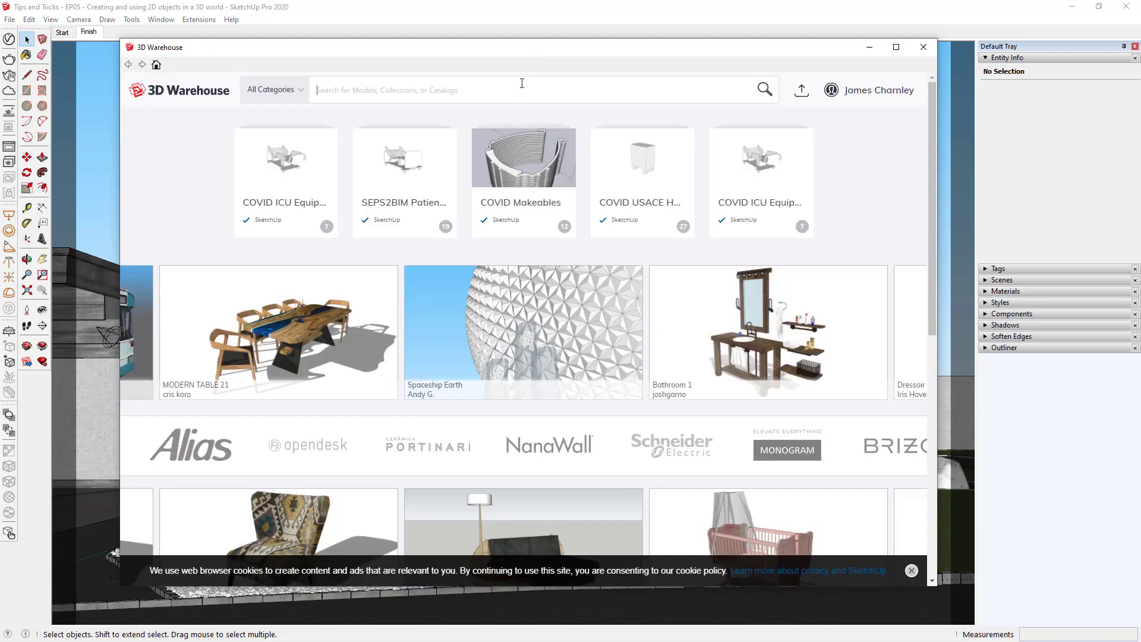
pyautogui.write('tree')
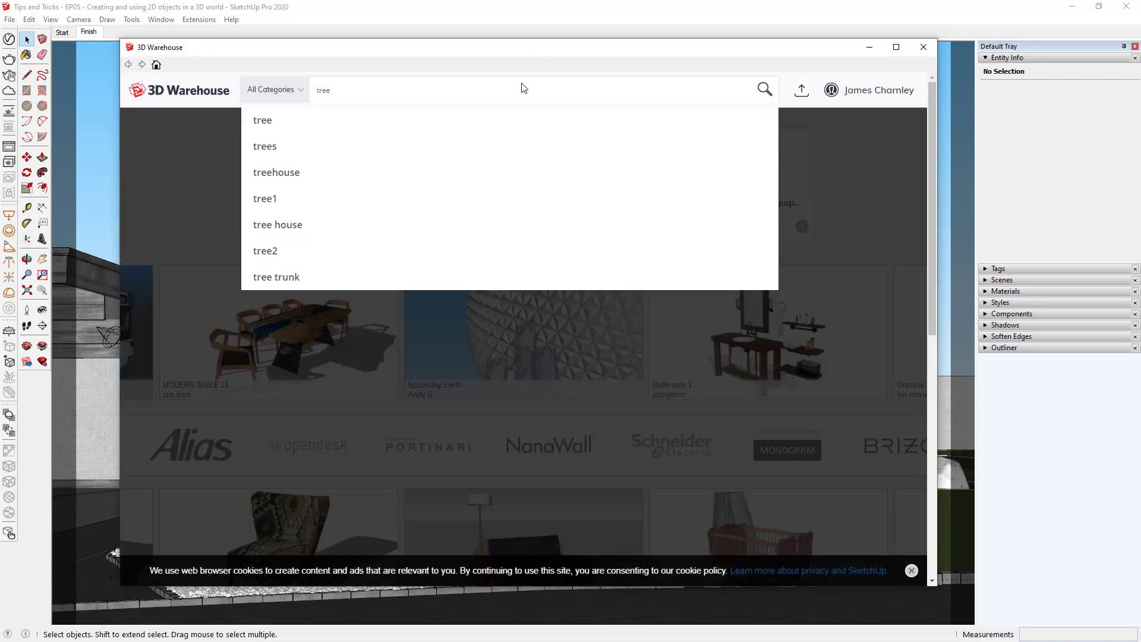
pyautogui.press('Return')
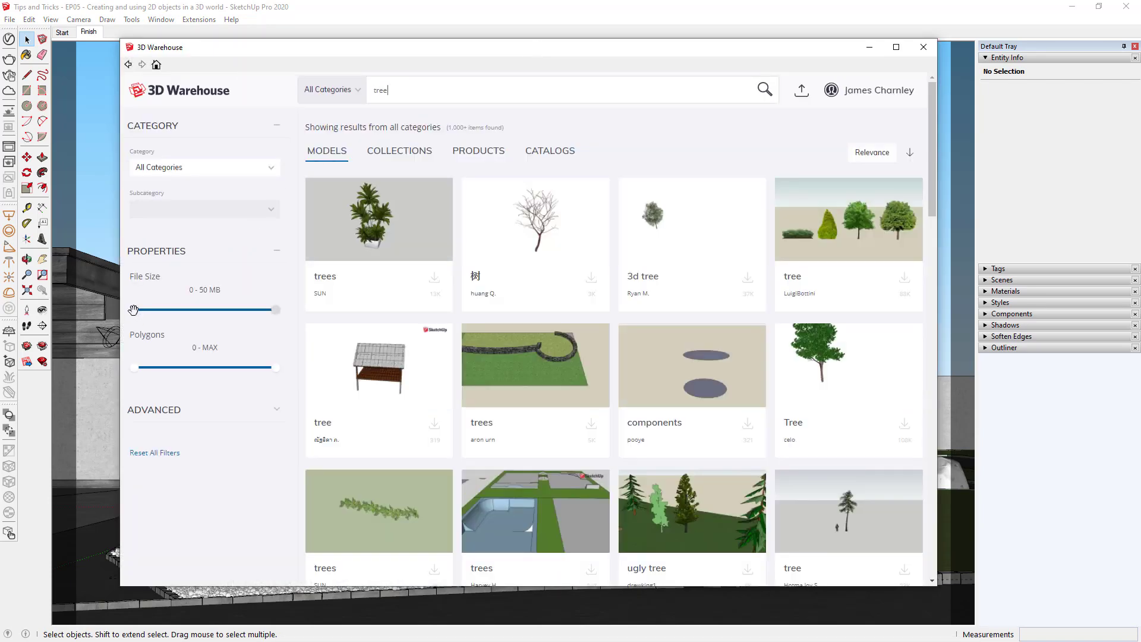
# Filter results to 30–50 MB files and open the 'tree - cây' model details.
pyautogui.moveTo(132, 309); pyautogui.dragTo(220, 310)
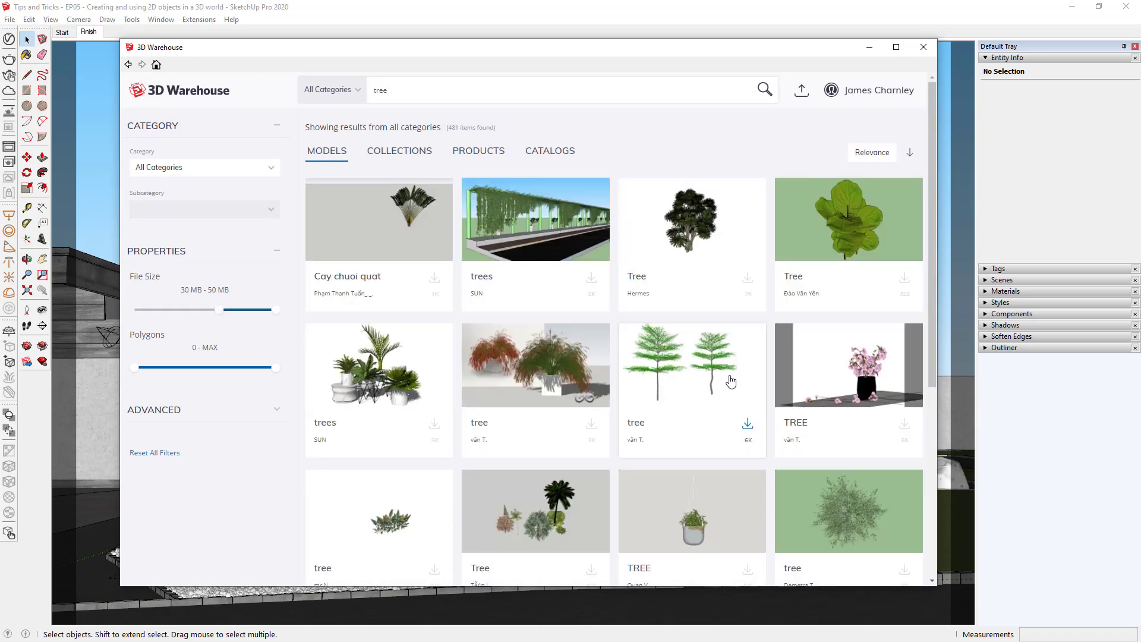
pyautogui.scroll(-5, 729, 383)
pyautogui.scroll(-5, 730, 377)
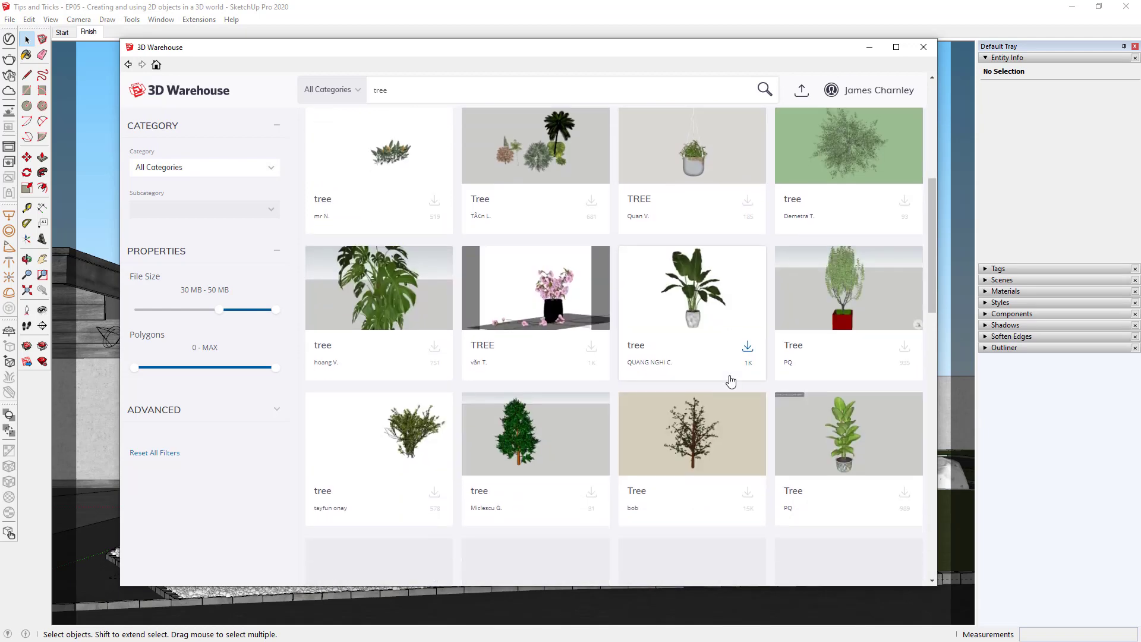
pyautogui.scroll(-1, 731, 381)
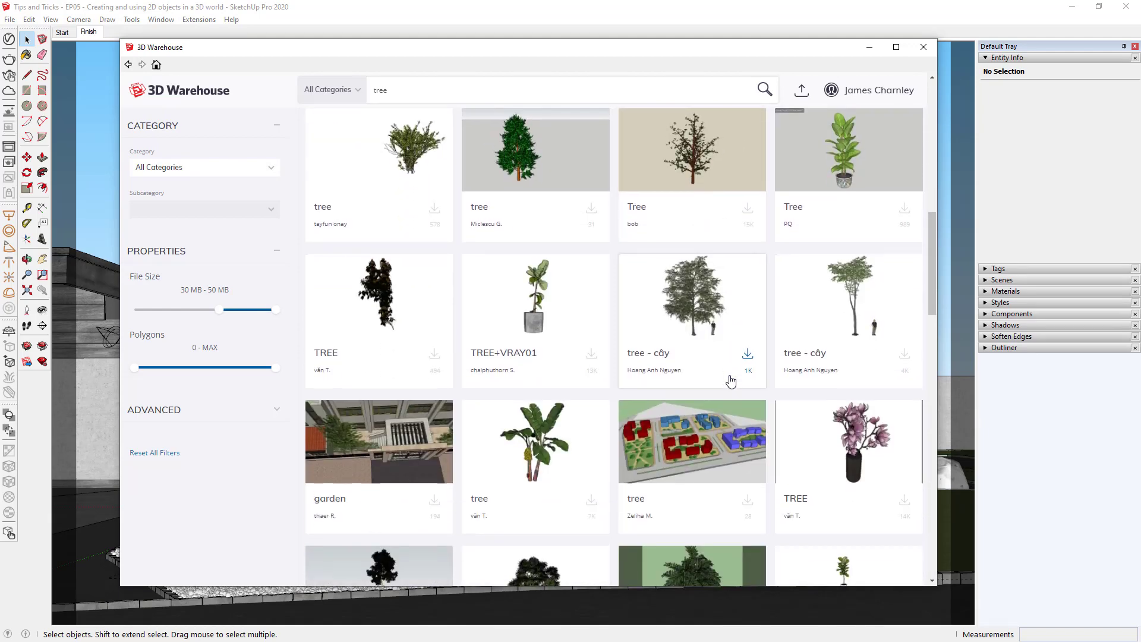
pyautogui.click(714, 285)
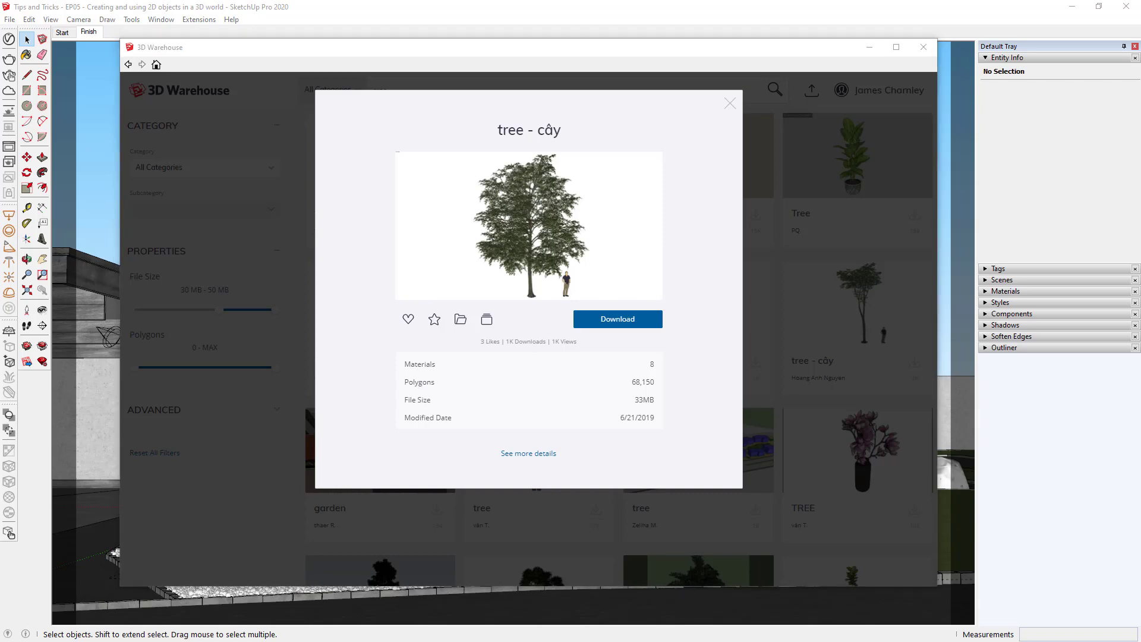
pyautogui.hotkey('alt', 'Tab')
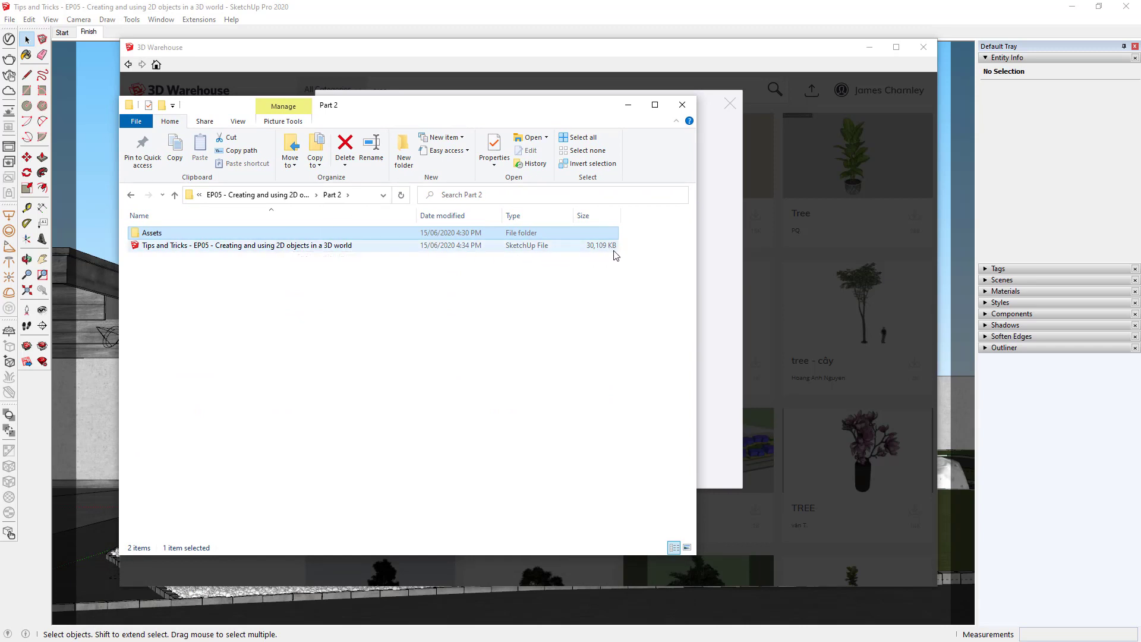
pyautogui.click(630, 109)
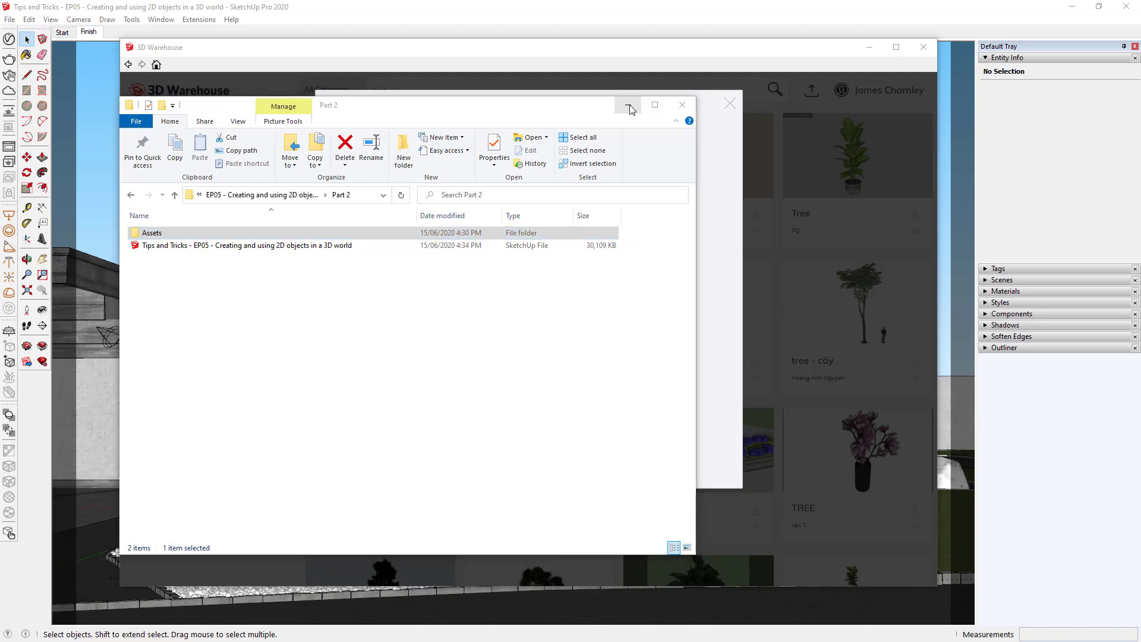
# Download 'tree - cây' straight into the model and place it on the lawn before the house.
pyautogui.click(630, 109)
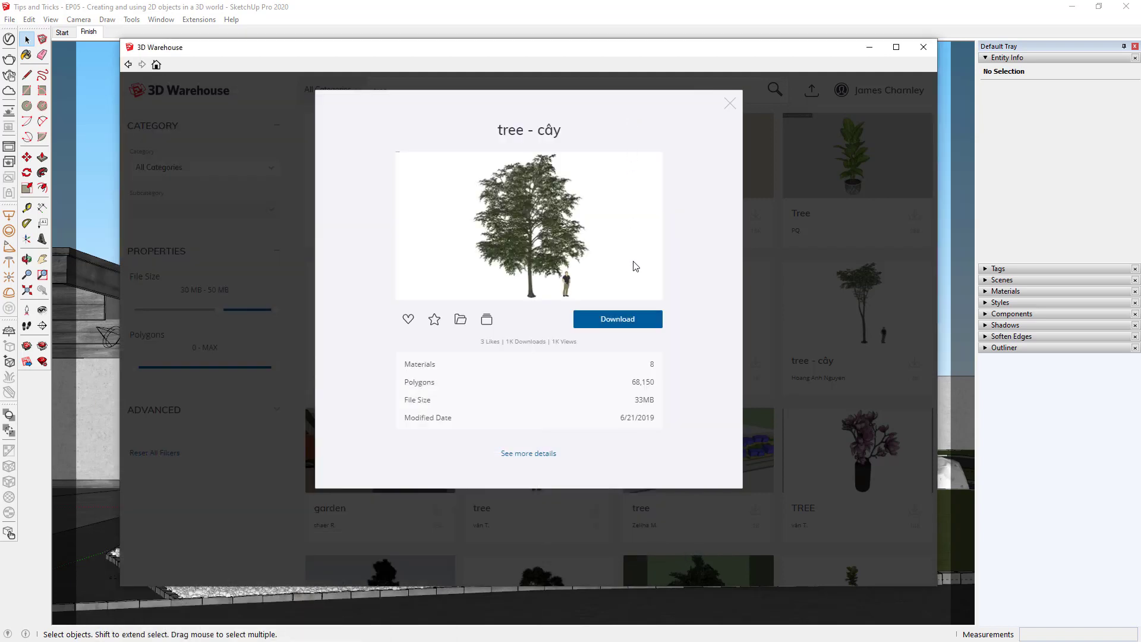
pyautogui.click(638, 325)
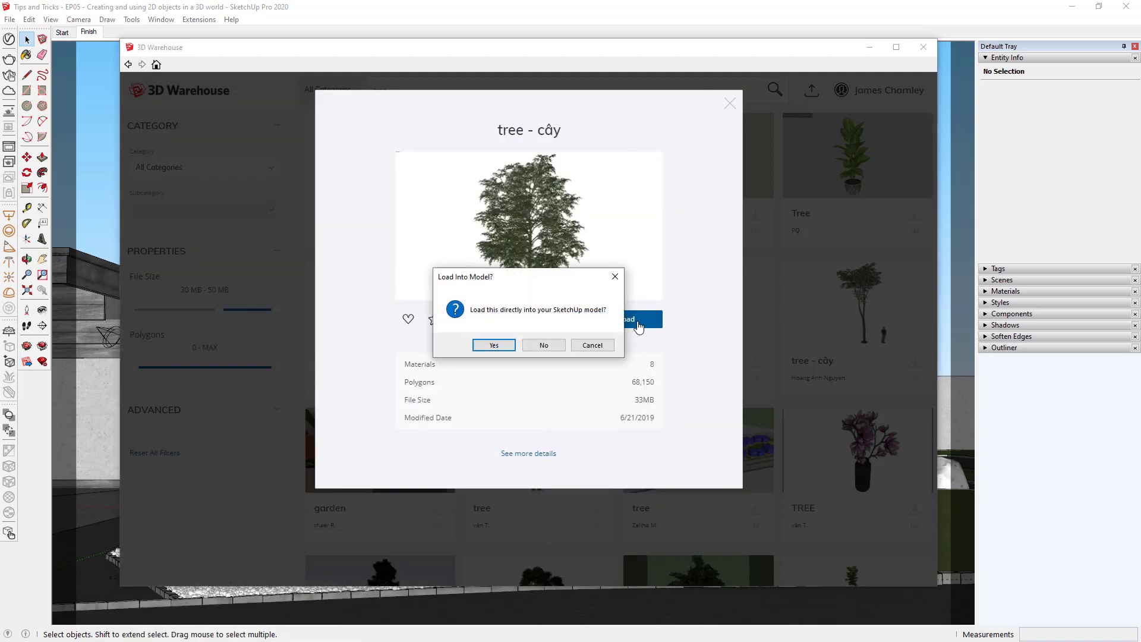
pyautogui.click(494, 345)
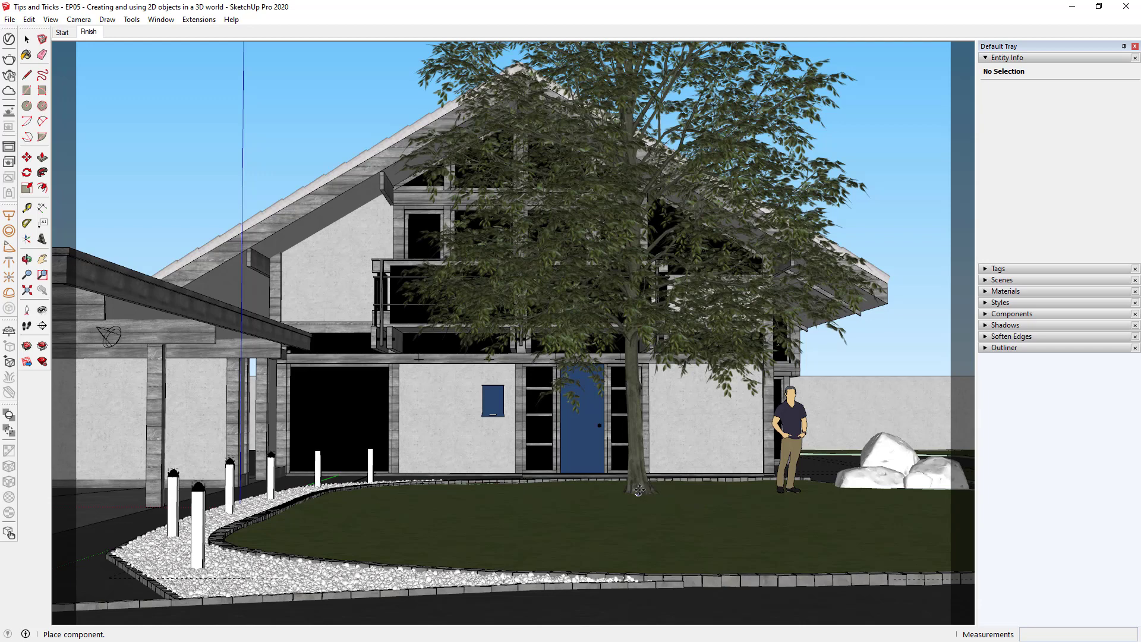
pyautogui.click(639, 489)
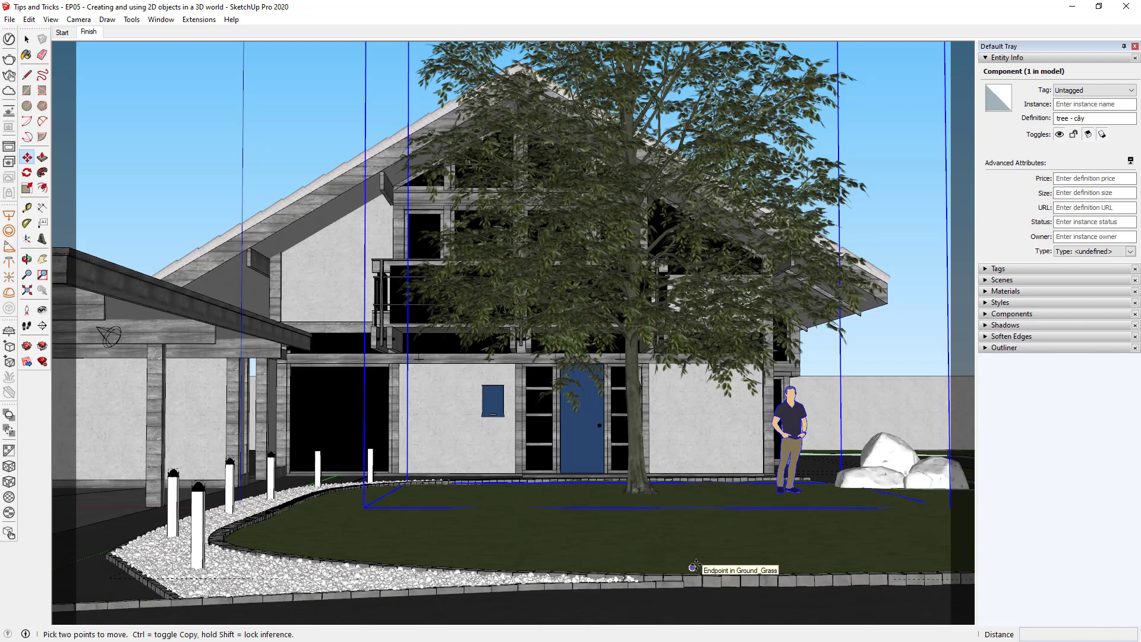
pyautogui.press('space')
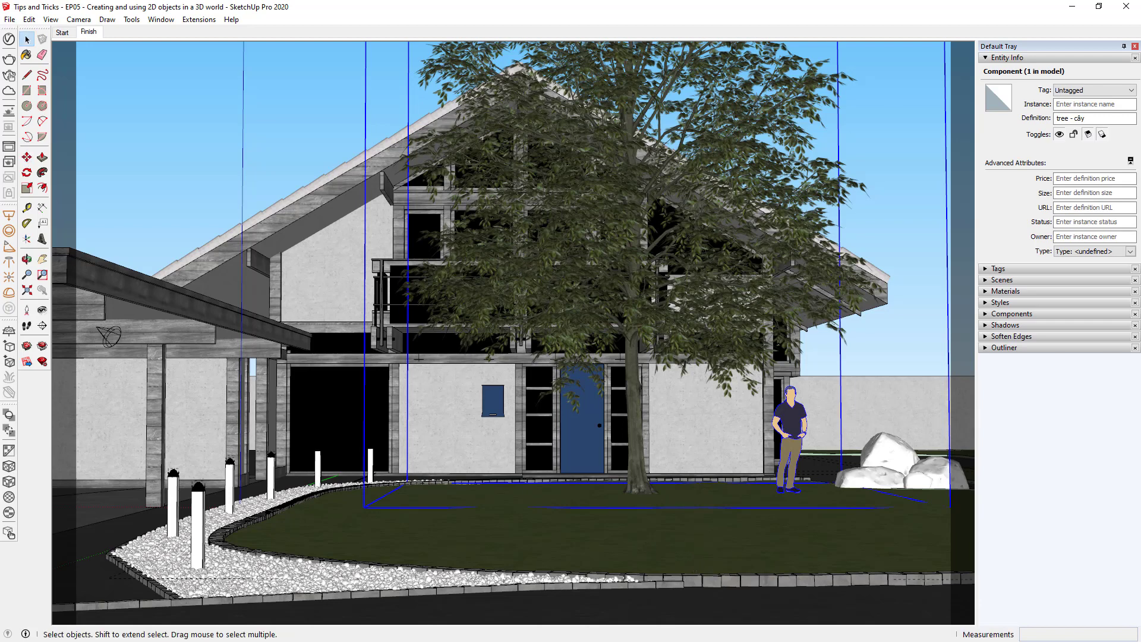
pyautogui.moveTo(404, 262); pyautogui.dragTo(359, 114)
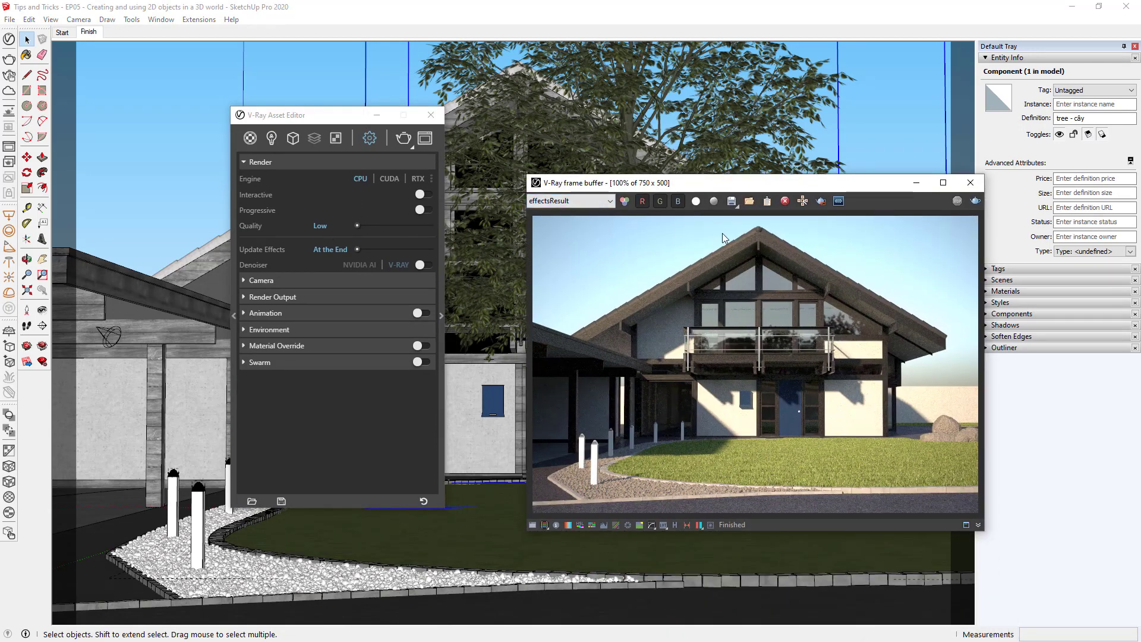
# Render the scene with V-Ray, minimize the V-Ray windows, and return to the Part 2 folder.
pyautogui.click(975, 202)
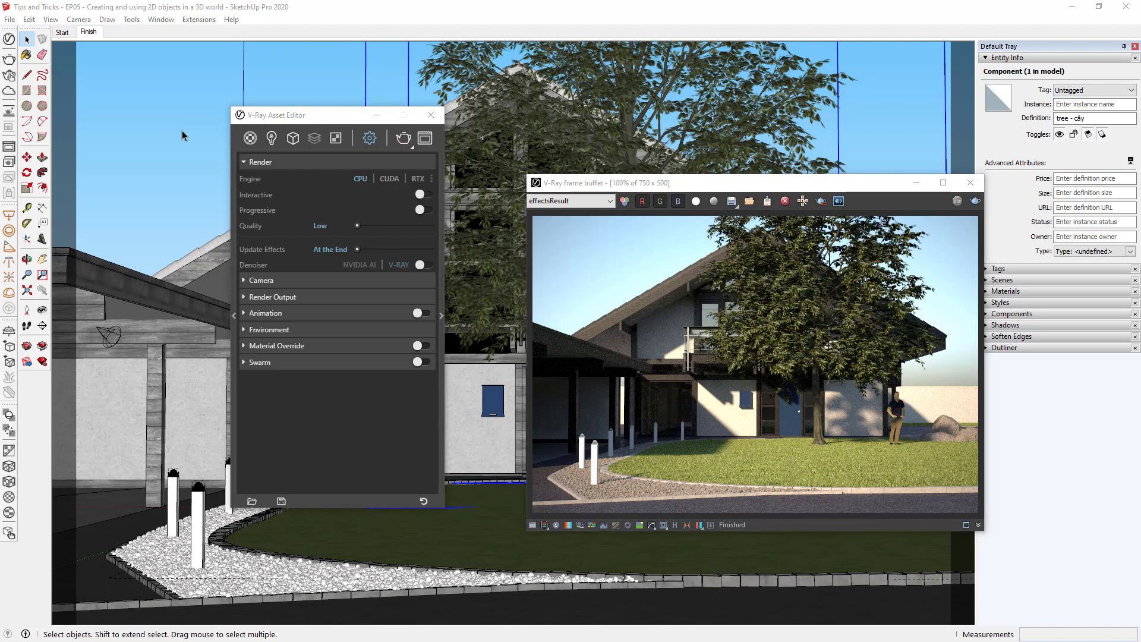
pyautogui.click(626, 188)
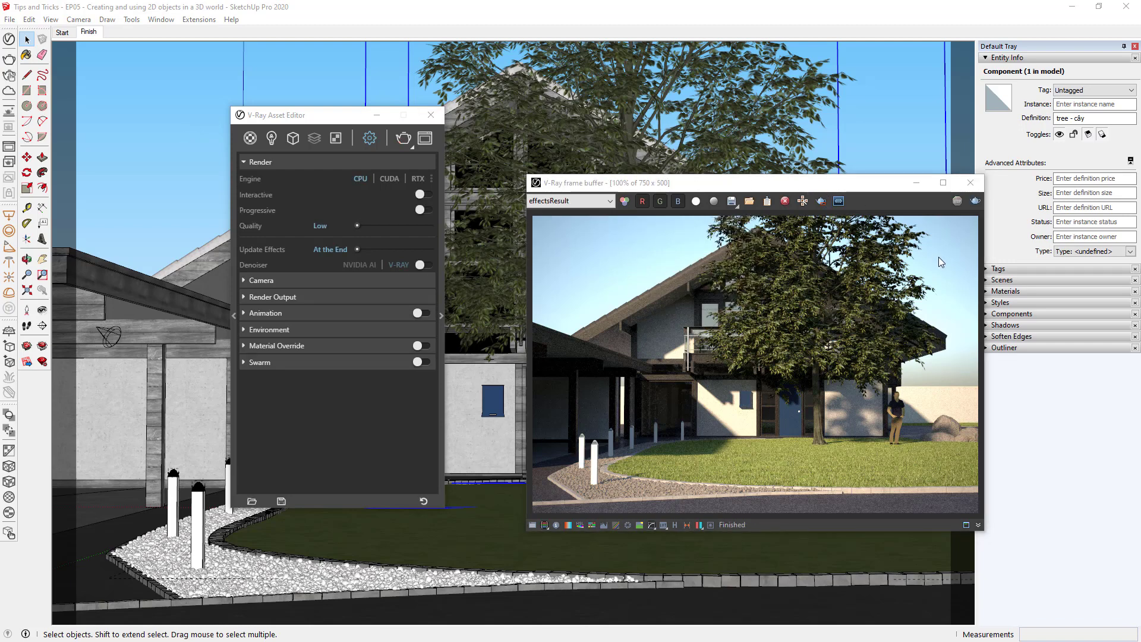
pyautogui.click(920, 183)
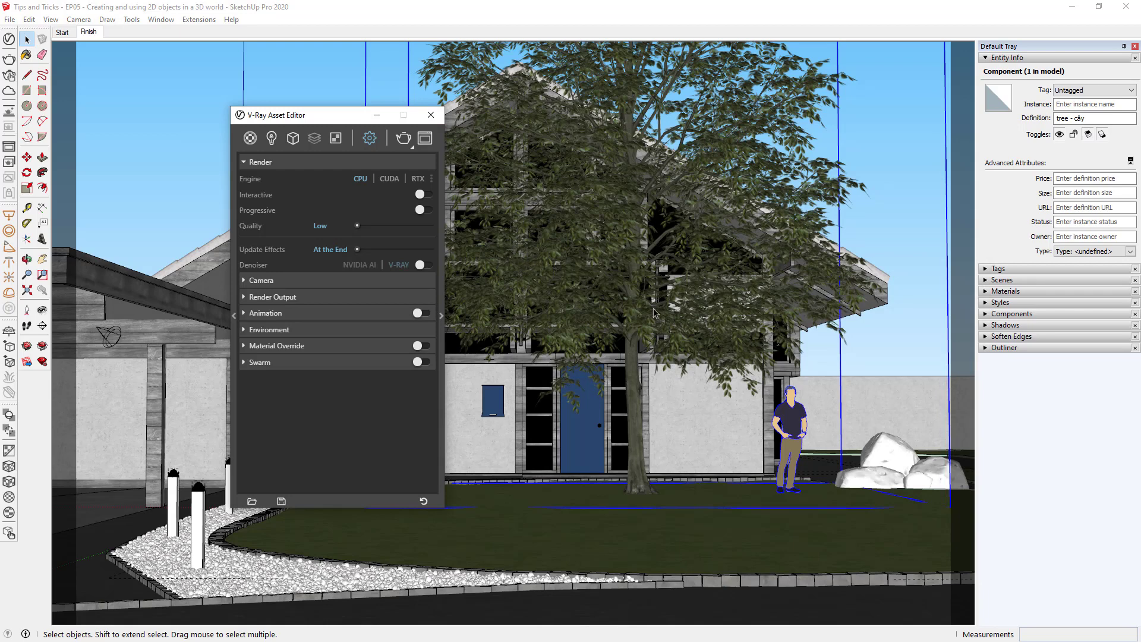
pyautogui.click(377, 114)
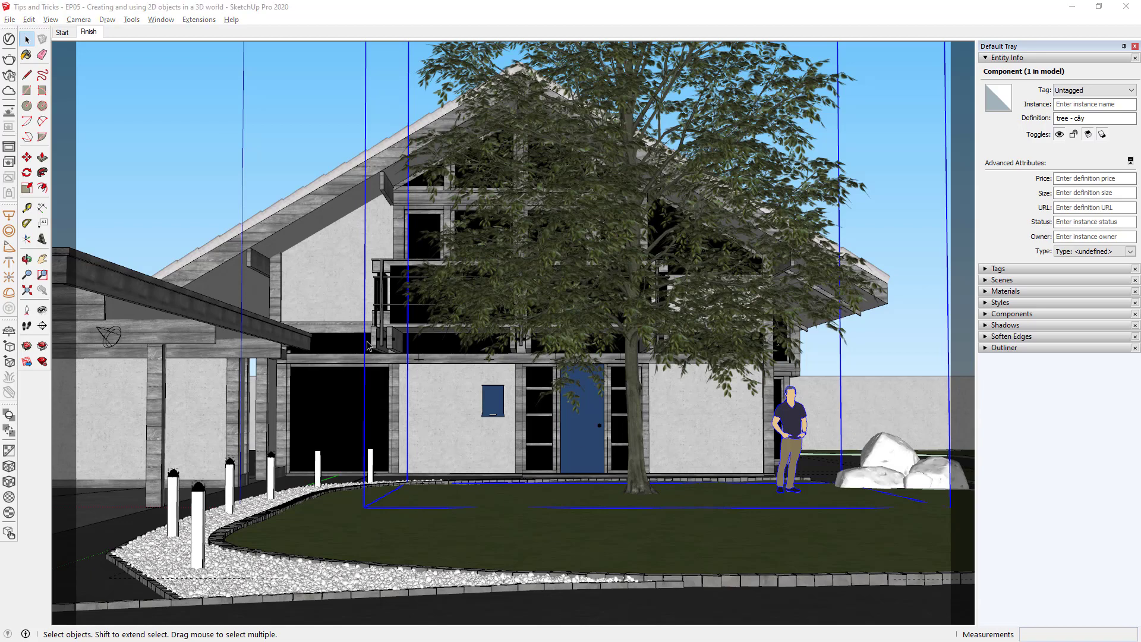
pyautogui.hotkey('alt', 'Tab')
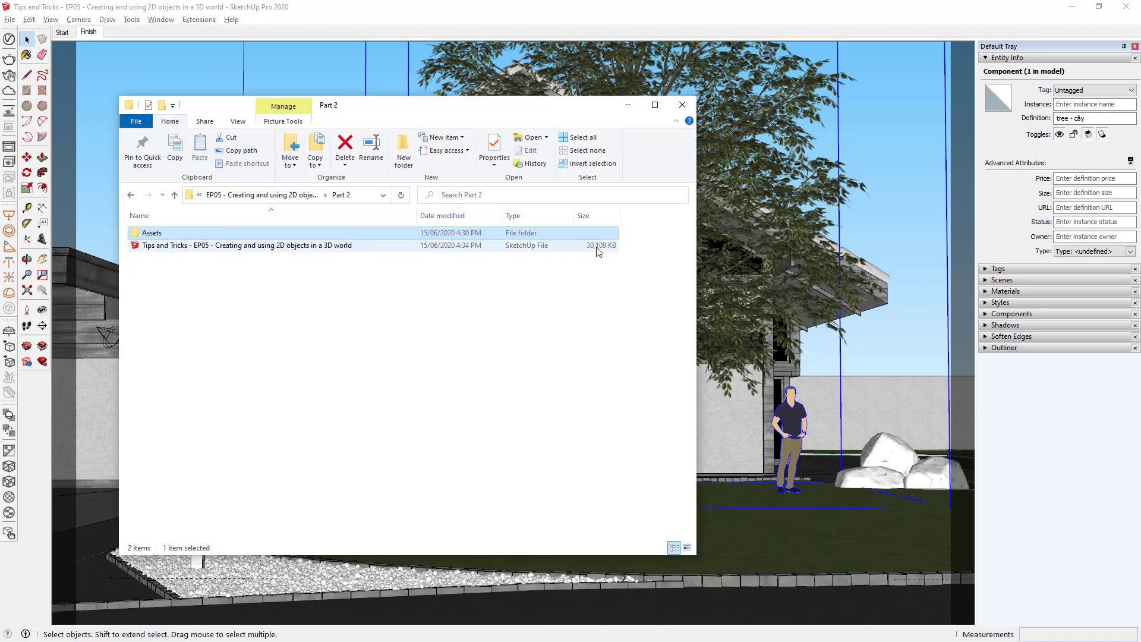
# Save a copy of the model with ' with Tree' appended to the original file name.
pyautogui.click(9, 19)
pyautogui.click(35, 89)
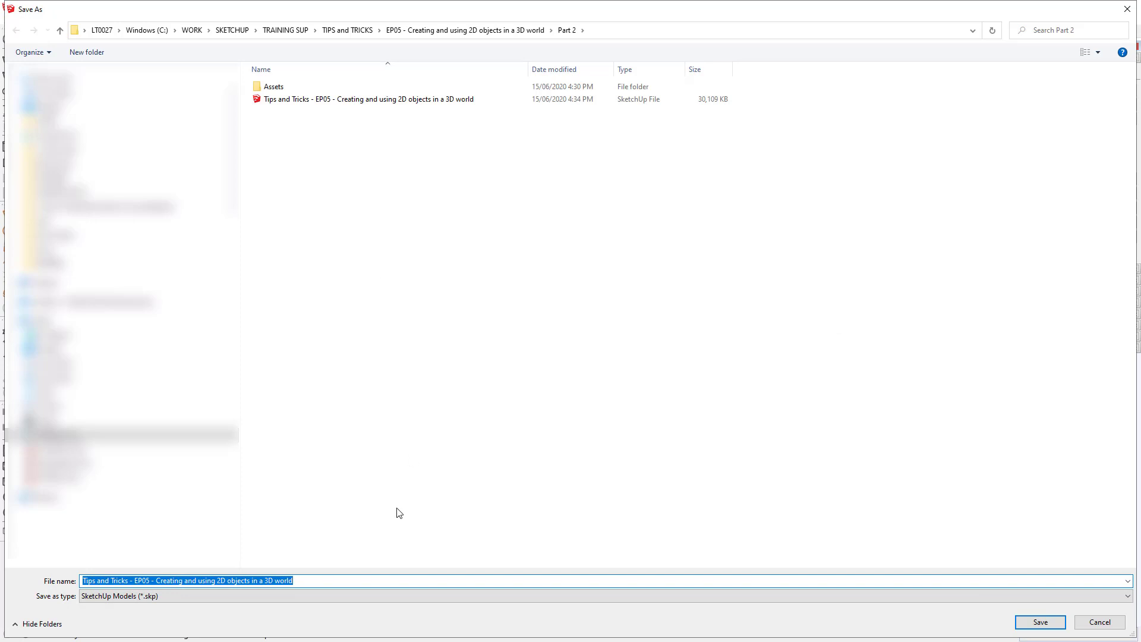
pyautogui.click(366, 581)
pyautogui.write('with Tree')
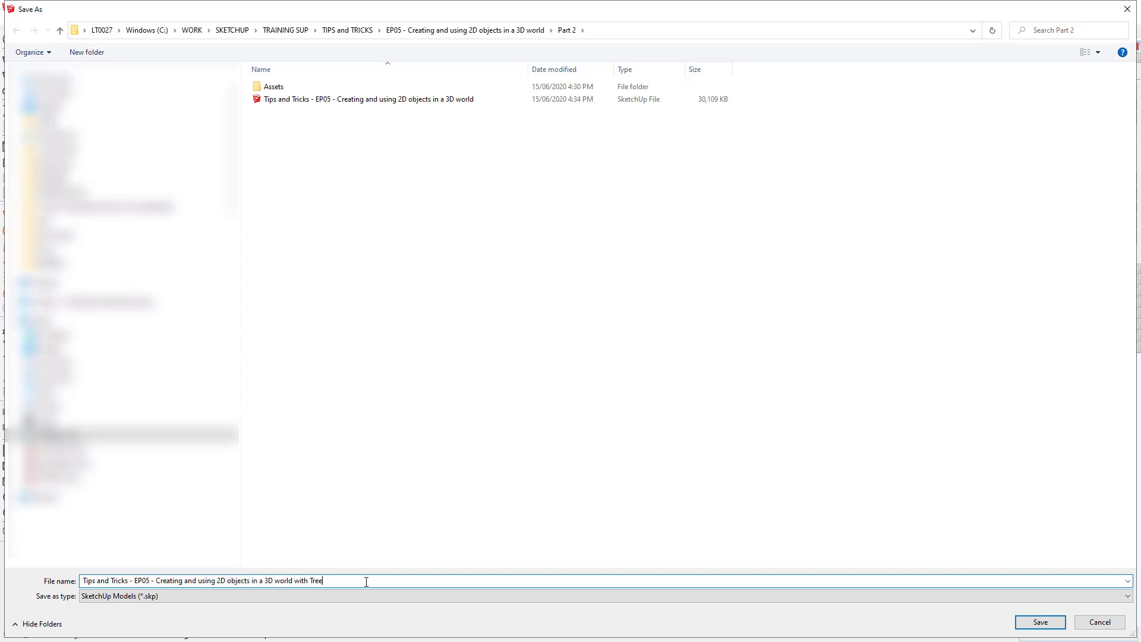
pyautogui.click(1044, 622)
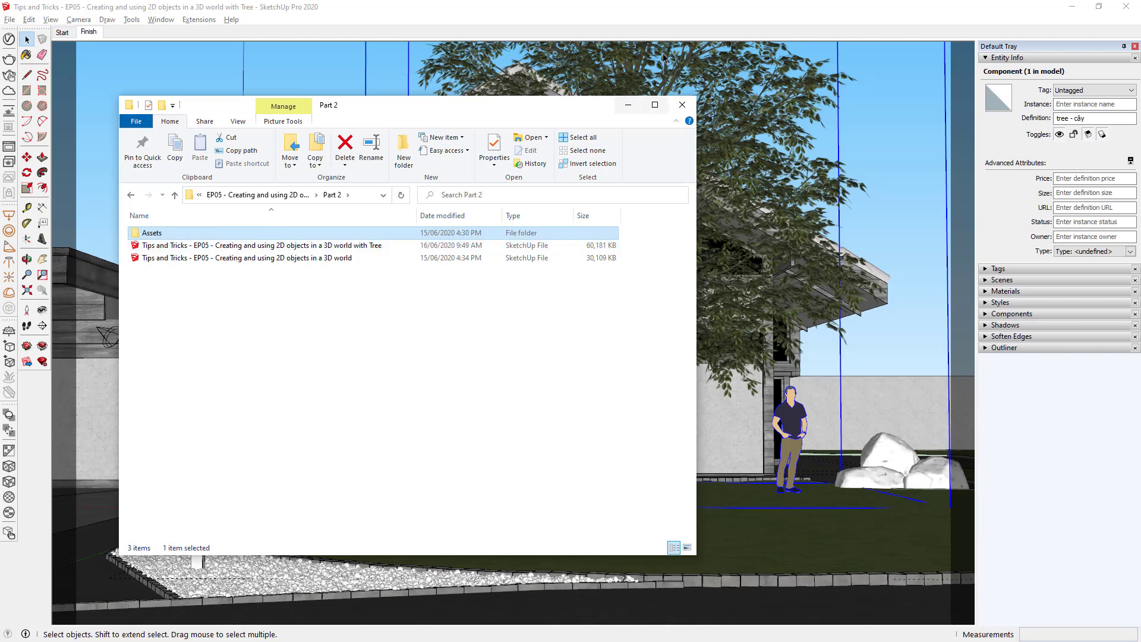
pyautogui.click(681, 16)
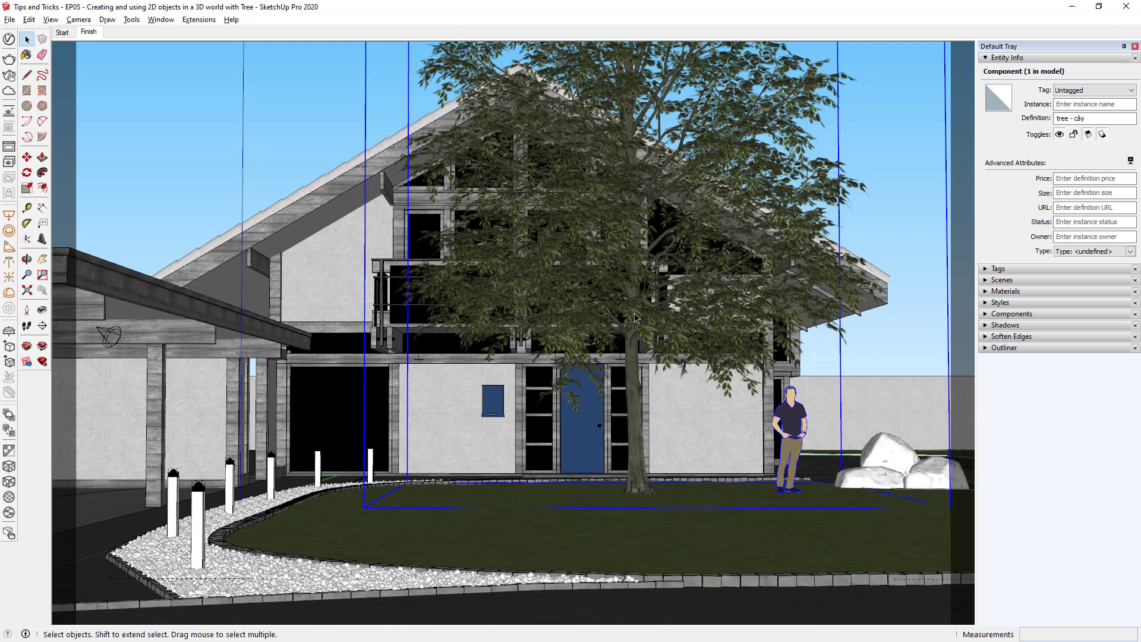
# Select the tree group and set its tag to Type_VRay in Entity Info.
pyautogui.doubleClick(638, 245)
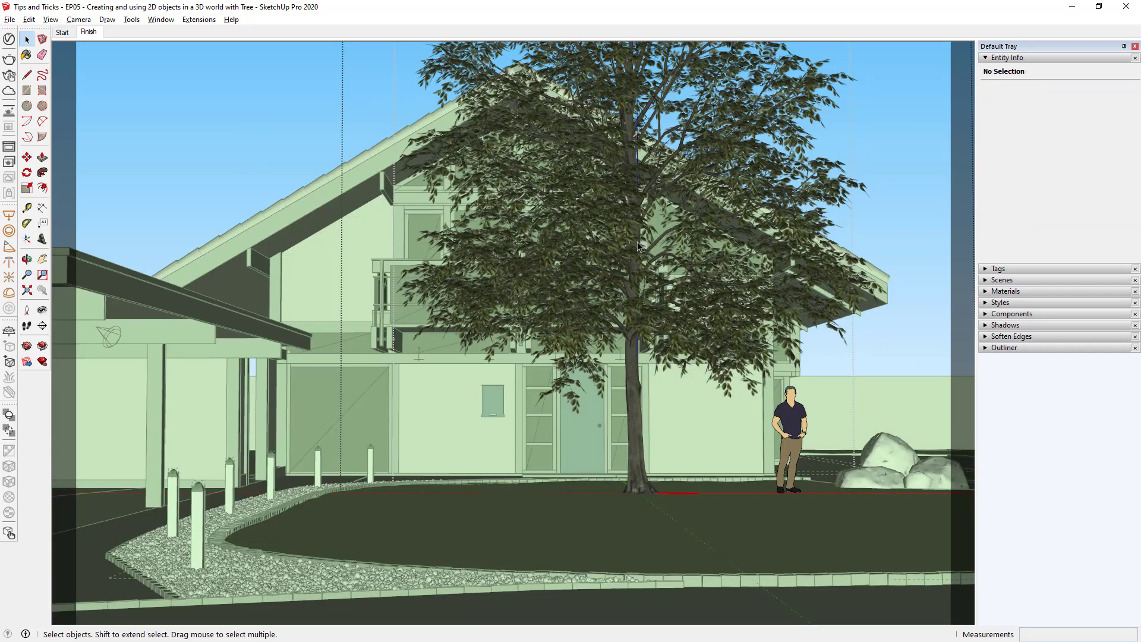
pyautogui.click(638, 246)
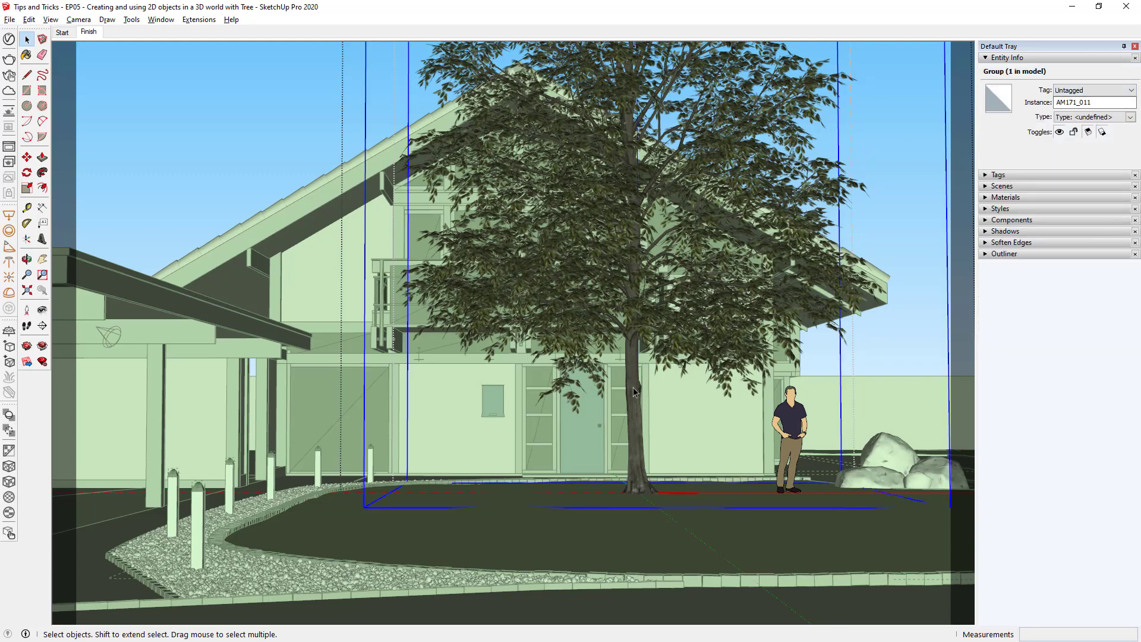
pyautogui.click(783, 418)
pyautogui.click(725, 299)
pyautogui.click(1105, 93)
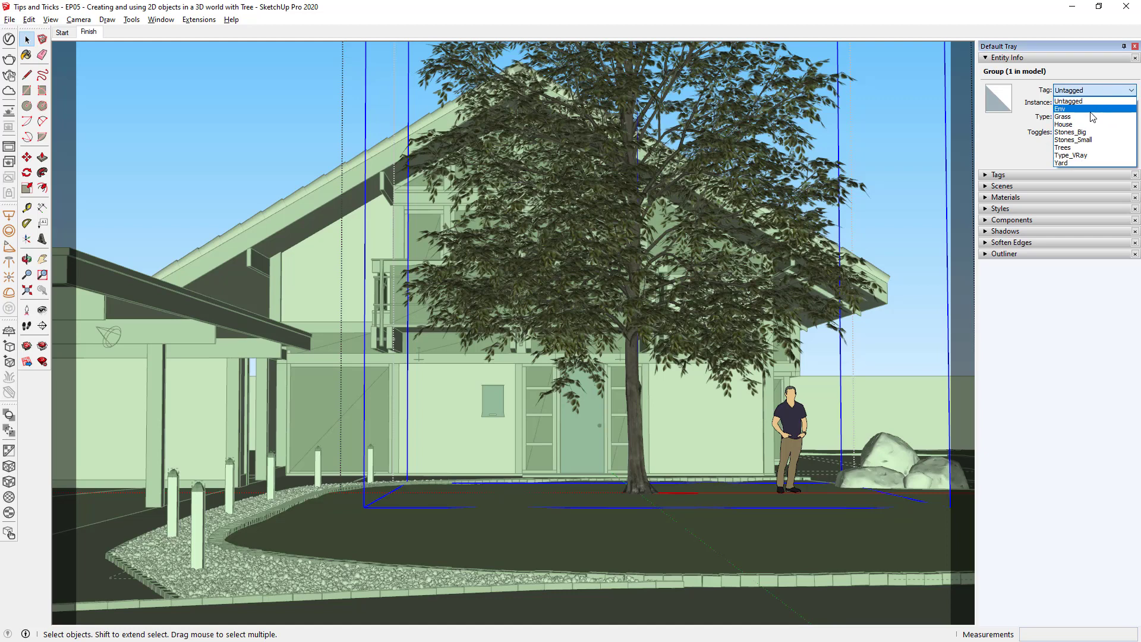
pyautogui.click(1075, 156)
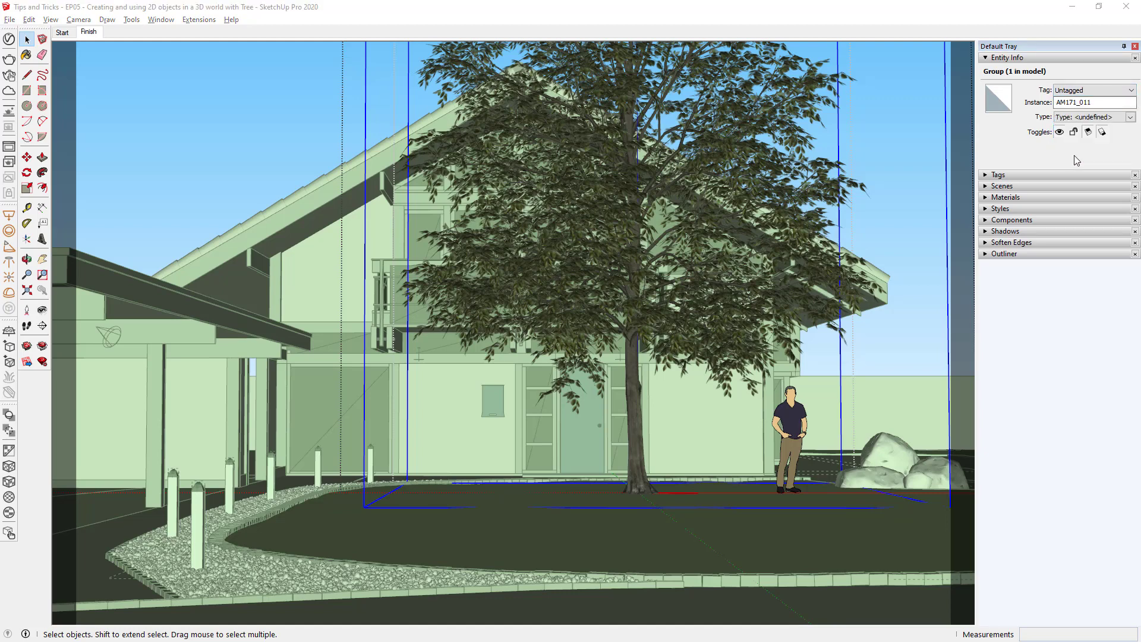
pyautogui.click(1099, 90)
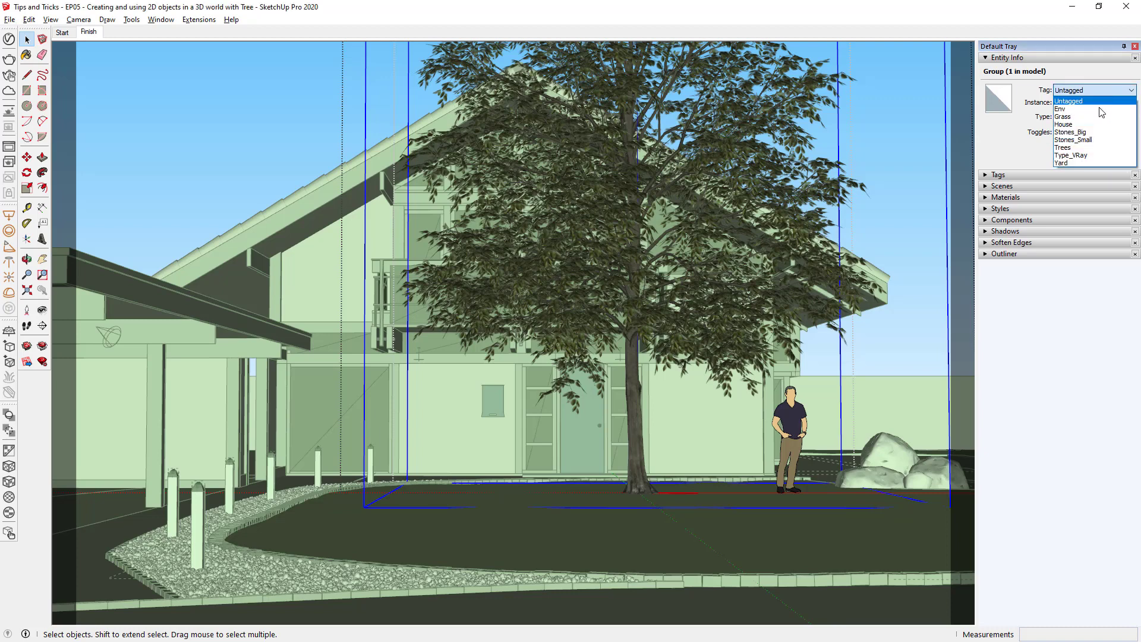
pyautogui.click(1094, 156)
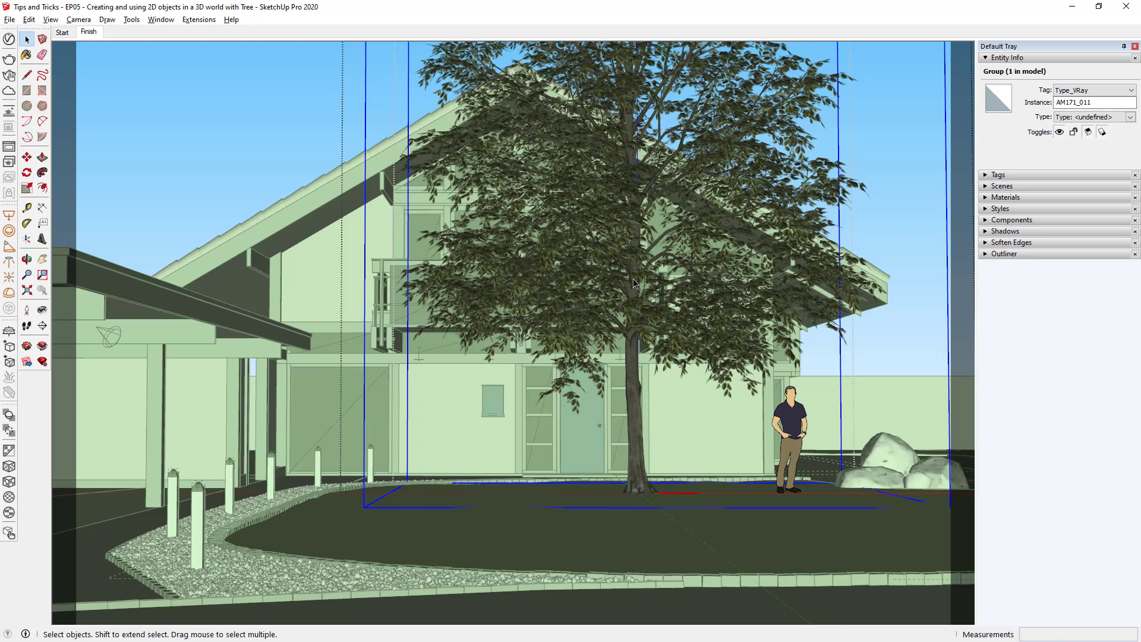
# Hide other geometry and, in Front view, draw a rectangle covering the tree's bounding box.
pyautogui.press('h')
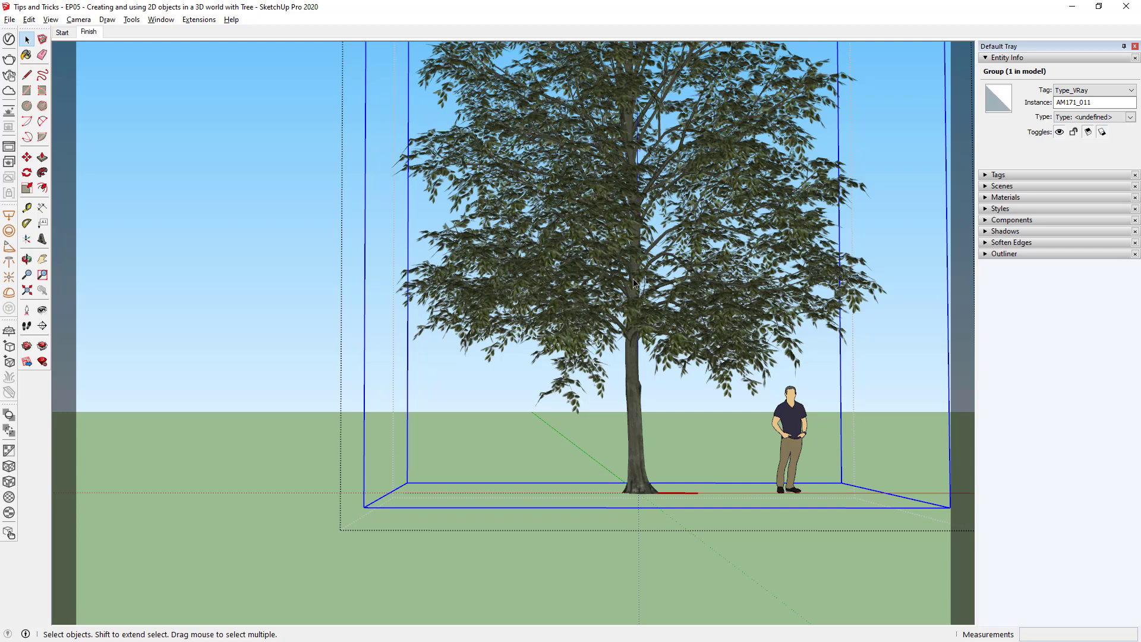
pyautogui.scroll(-3, 633, 283)
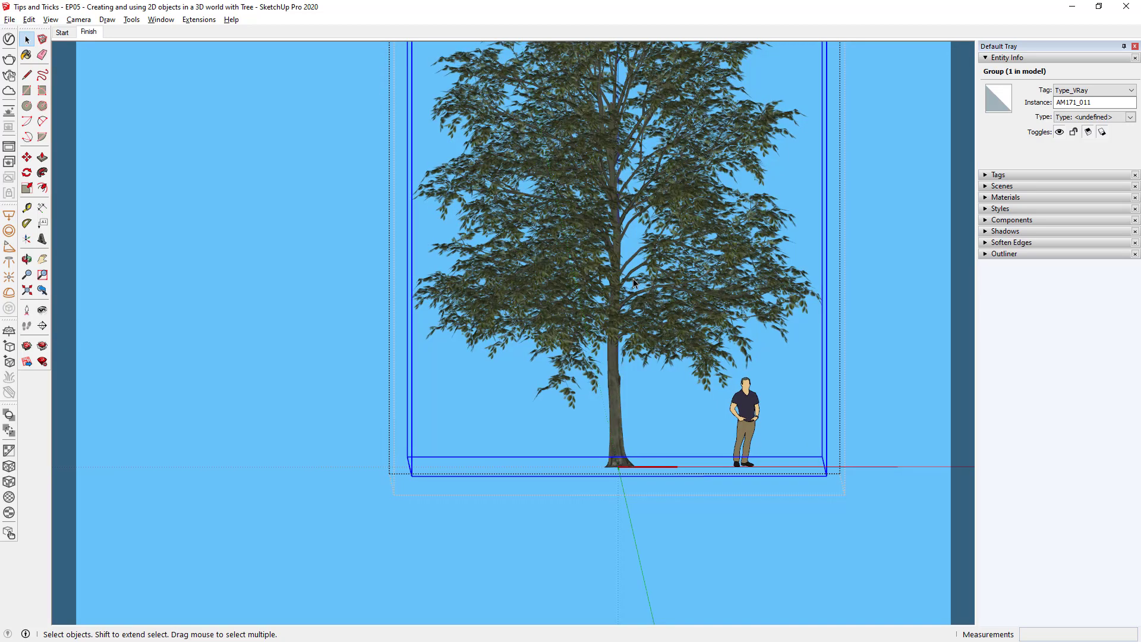
pyautogui.press('F2')
pyautogui.keyDown('shift'); pyautogui.moveTo(685, 291); pyautogui.dragTo(446, 265, button='middle'); pyautogui.keyUp('shift')
pyautogui.press('r')
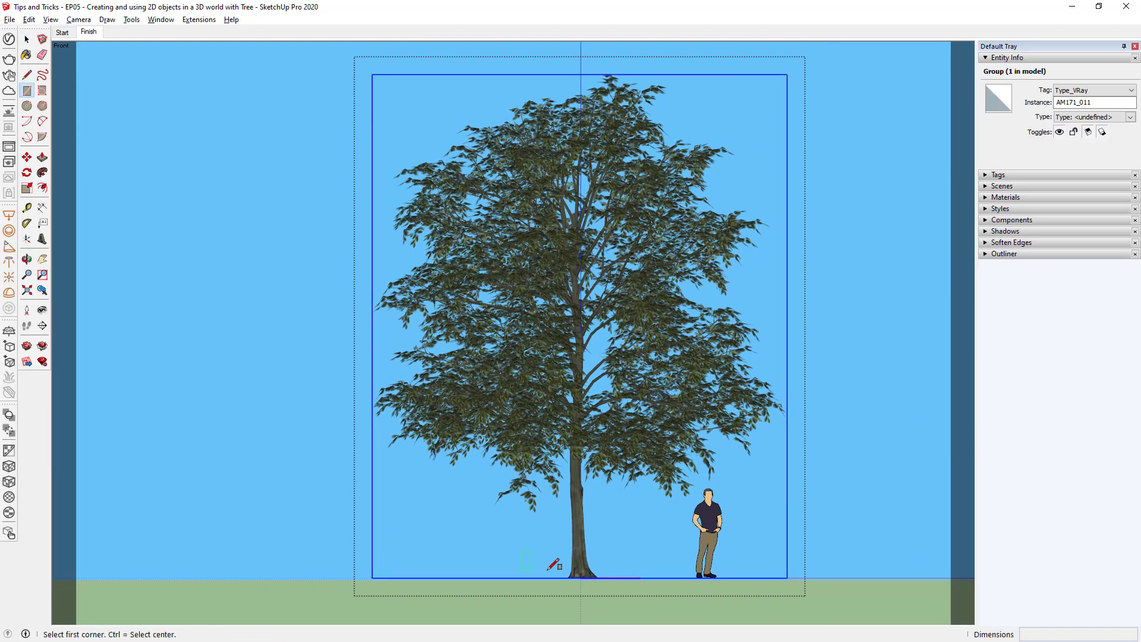
pyautogui.click(373, 576)
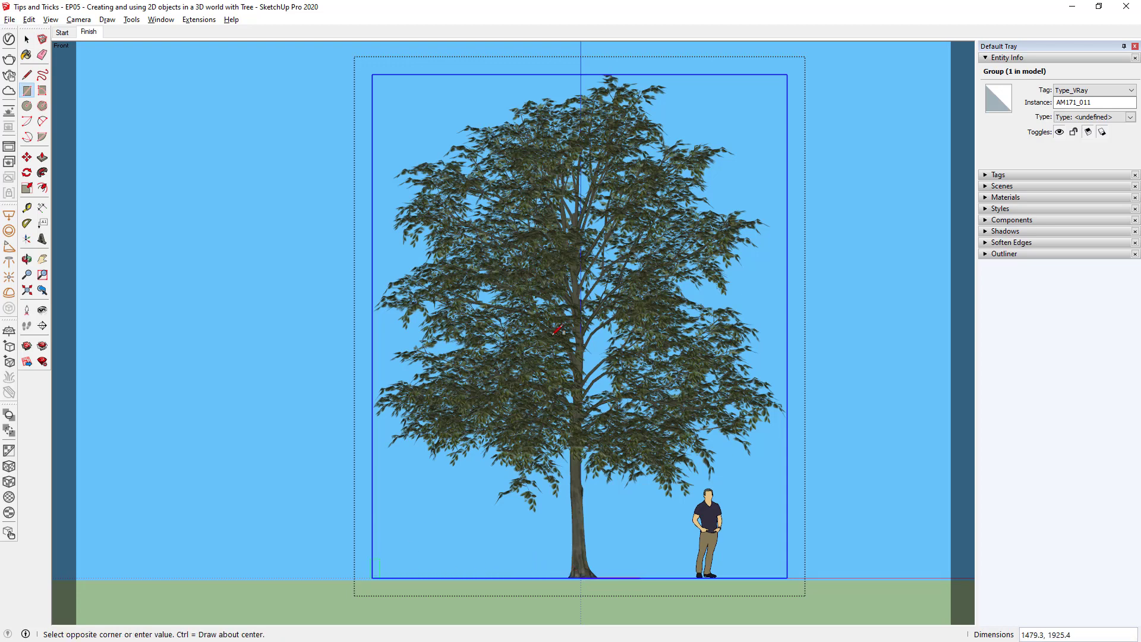
pyautogui.click(789, 74)
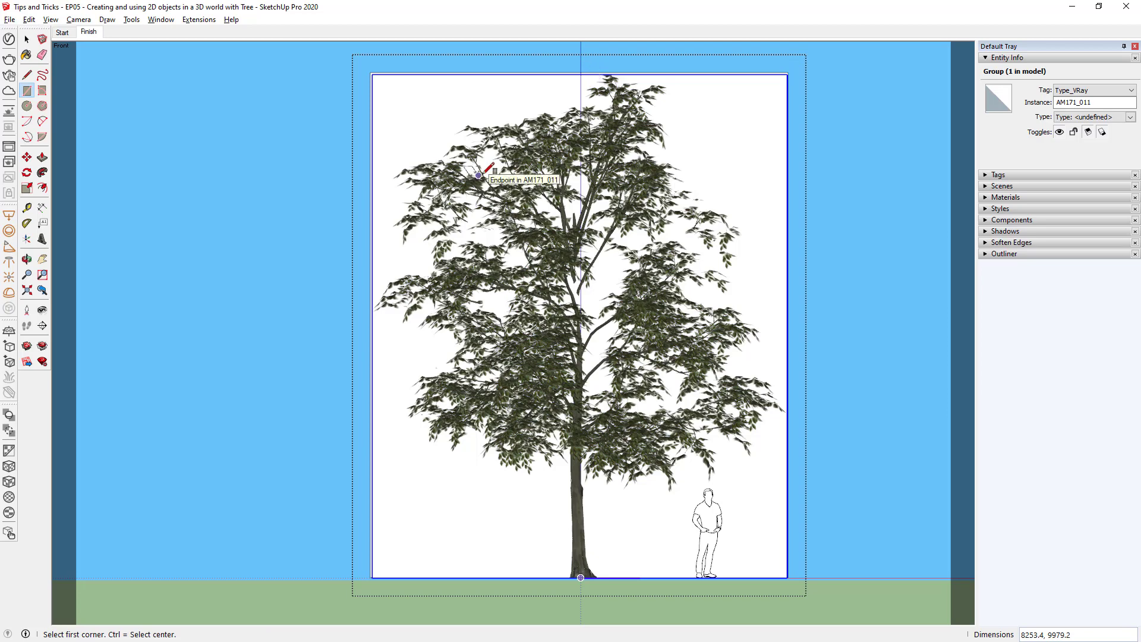
# Select the new rectangle and move it out in front of the tree.
pyautogui.scroll(2, 441, 92)
pyautogui.scroll(-3, 452, 95)
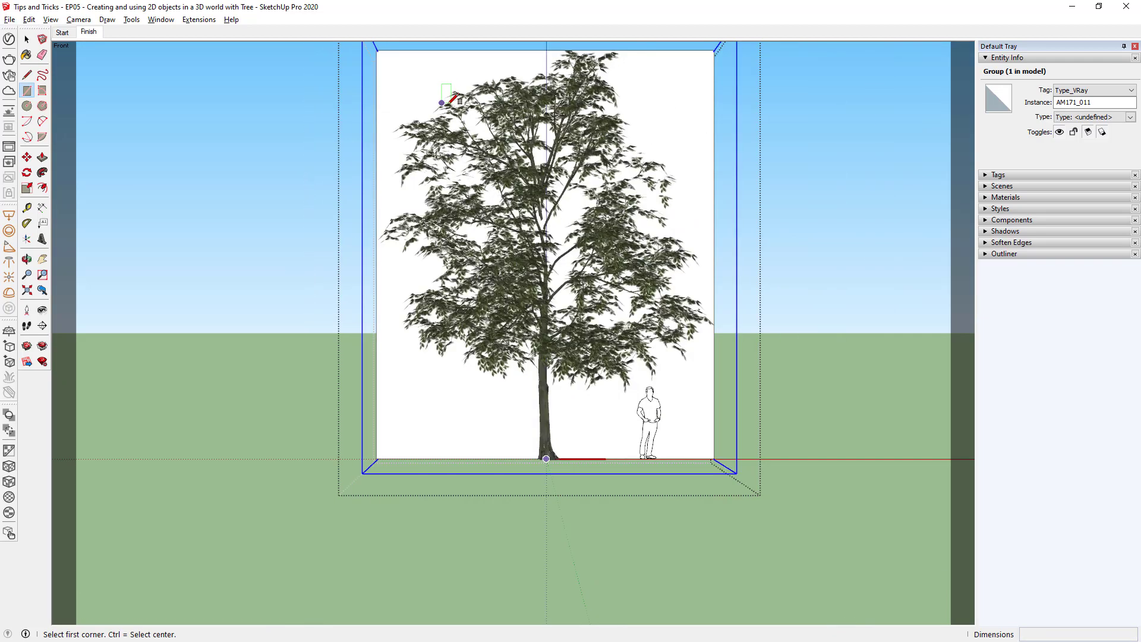
pyautogui.moveTo(457, 101); pyautogui.dragTo(468, 194, button='middle')
pyautogui.press('space')
pyautogui.doubleClick(427, 144)
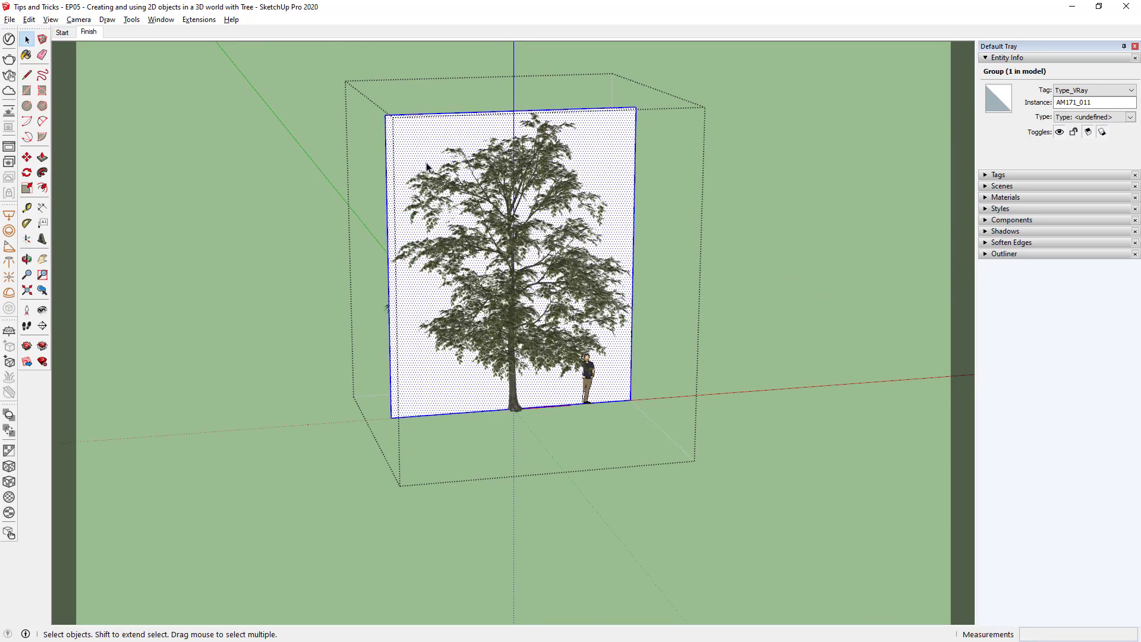
pyautogui.hotkey('ctrl', 'a')
pyautogui.press('m')
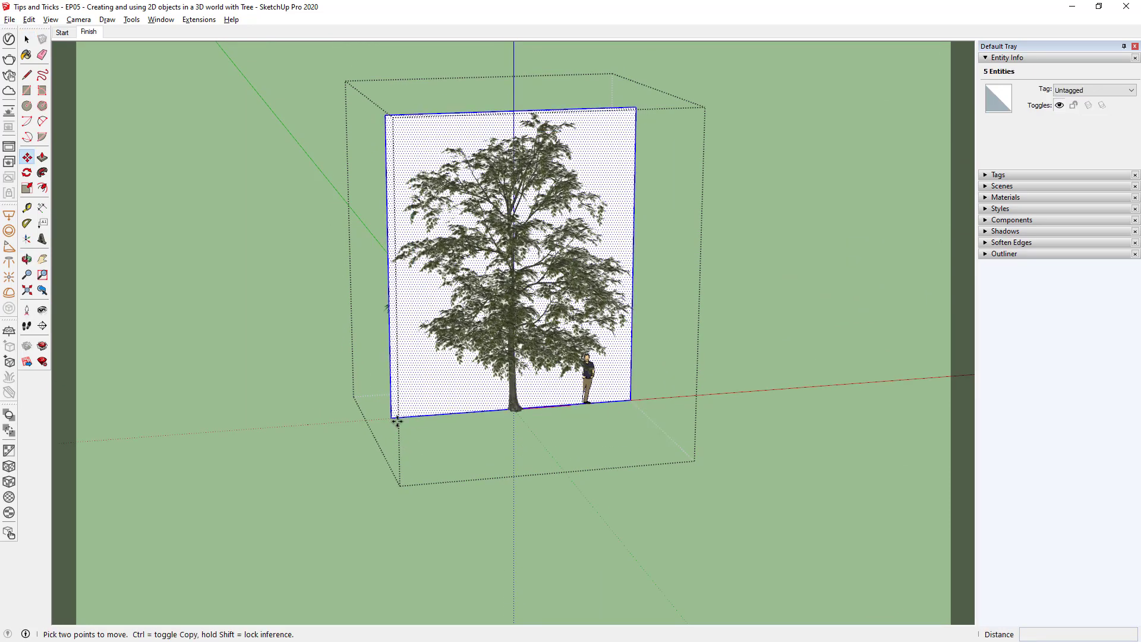
pyautogui.click(393, 418)
pyautogui.click(434, 491)
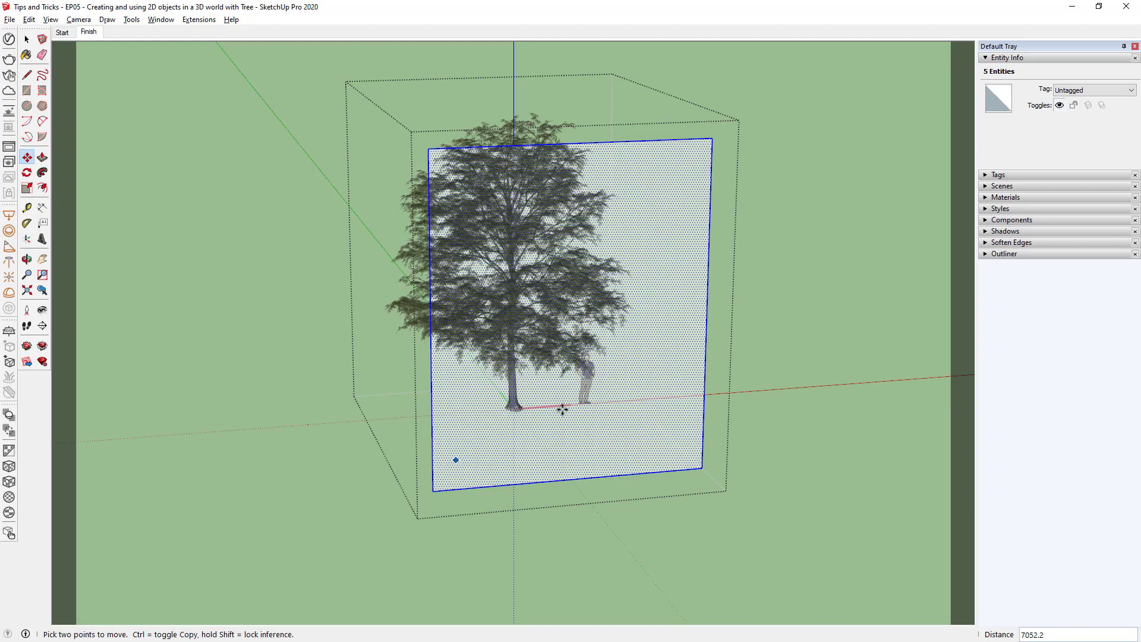
# Return to the straight-on front view with the tree recentred.
pyautogui.press('F3')
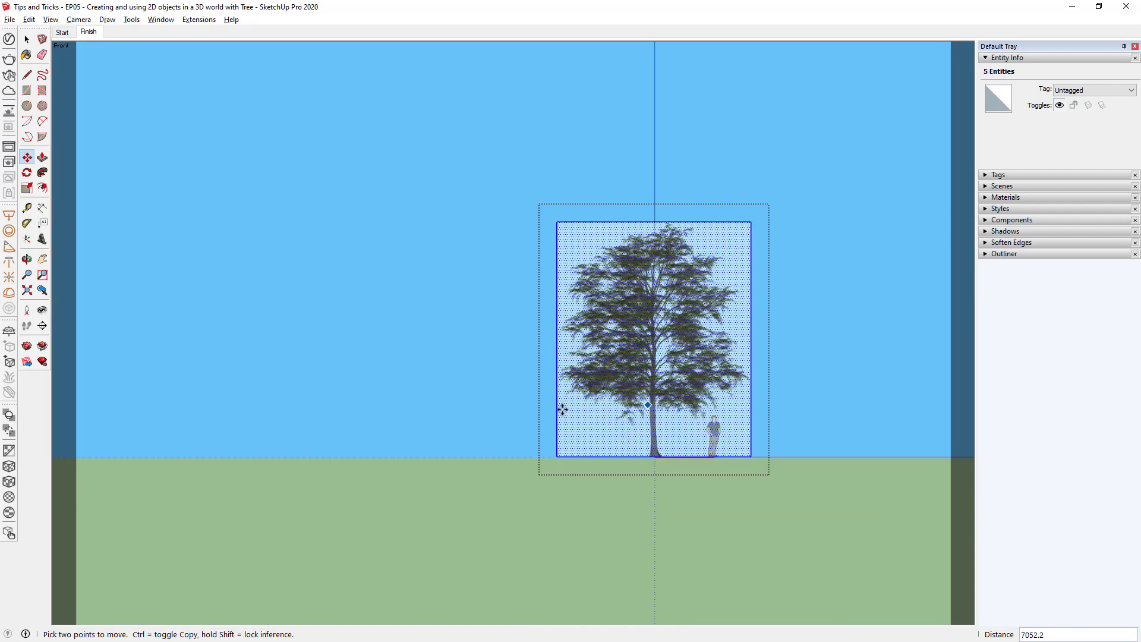
pyautogui.keyDown('shift'); pyautogui.moveTo(696, 372); pyautogui.dragTo(632, 396, button='middle'); pyautogui.keyUp('shift')
pyautogui.press('m')
pyautogui.scroll(5, 618, 404)
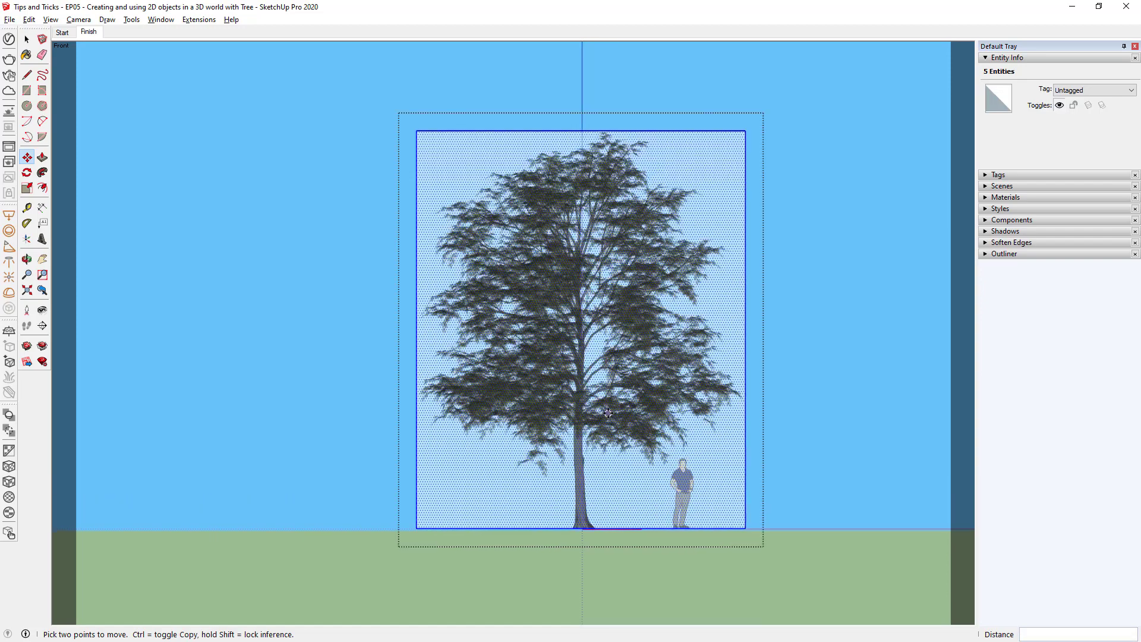
pyautogui.scroll(2, 607, 413)
pyautogui.scroll(-3, 585, 431)
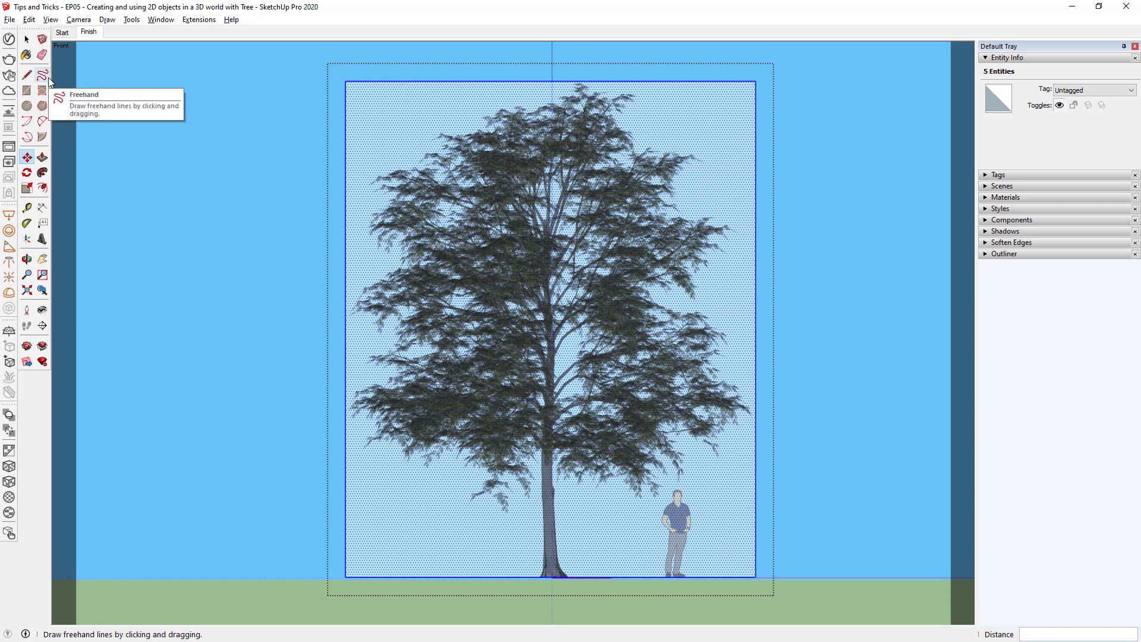
# Freehand-trace the tree's crown outline, then both trunk sides down to the ground.
pyautogui.click(47, 78)
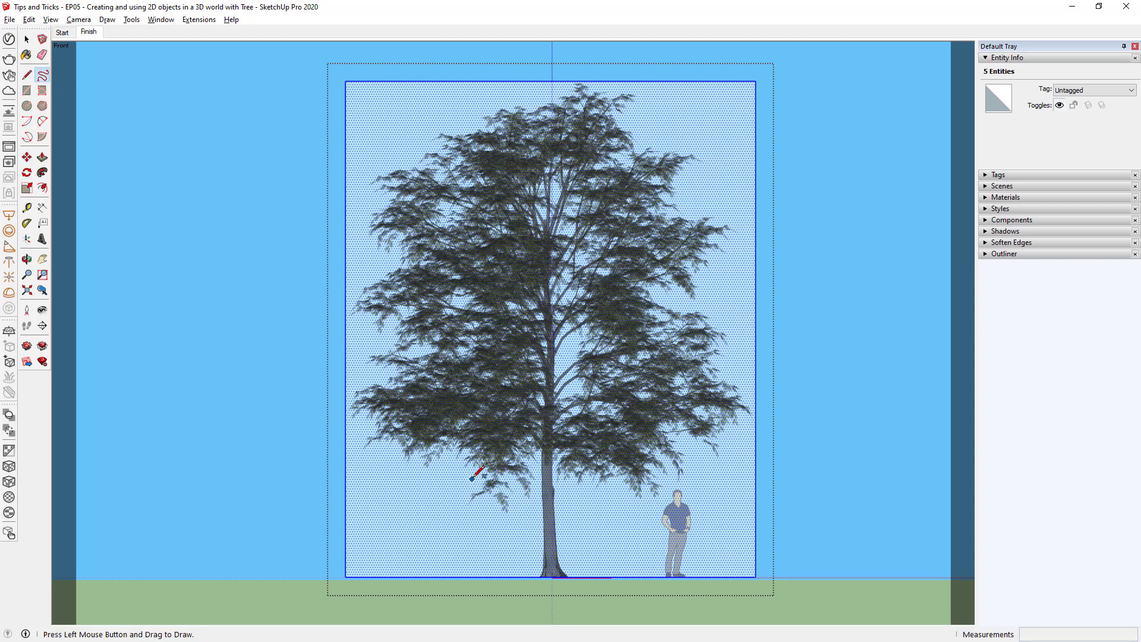
pyautogui.moveTo(461, 472)
pyautogui.mouseDown()
pyautogui.moveTo(396, 464)
pyautogui.moveTo(357, 438)
pyautogui.moveTo(352, 390)
pyautogui.moveTo(384, 380)
pyautogui.moveTo(374, 353)
pyautogui.moveTo(396, 340)
pyautogui.moveTo(362, 295)
pyautogui.moveTo(397, 266)
pyautogui.moveTo(376, 229)
pyautogui.moveTo(378, 203)
pyautogui.moveTo(394, 192)
pyautogui.moveTo(397, 159)
pyautogui.moveTo(427, 157)
pyautogui.moveTo(442, 130)
pyautogui.moveTo(502, 103)
pyautogui.moveTo(596, 87)
pyautogui.moveTo(616, 111)
pyautogui.moveTo(633, 105)
pyautogui.moveTo(638, 146)
pyautogui.moveTo(700, 158)
pyautogui.moveTo(673, 204)
pyautogui.moveTo(718, 224)
pyautogui.moveTo(691, 309)
pyautogui.moveTo(721, 324)
pyautogui.moveTo(719, 366)
pyautogui.moveTo(741, 429)
pyautogui.moveTo(688, 444)
pyautogui.moveTo(680, 477)
pyautogui.moveTo(639, 498)
pyautogui.moveTo(587, 477)
pyautogui.moveTo(596, 484)
pyautogui.moveTo(537, 493)
pyautogui.moveTo(474, 477)
pyautogui.mouseUp()
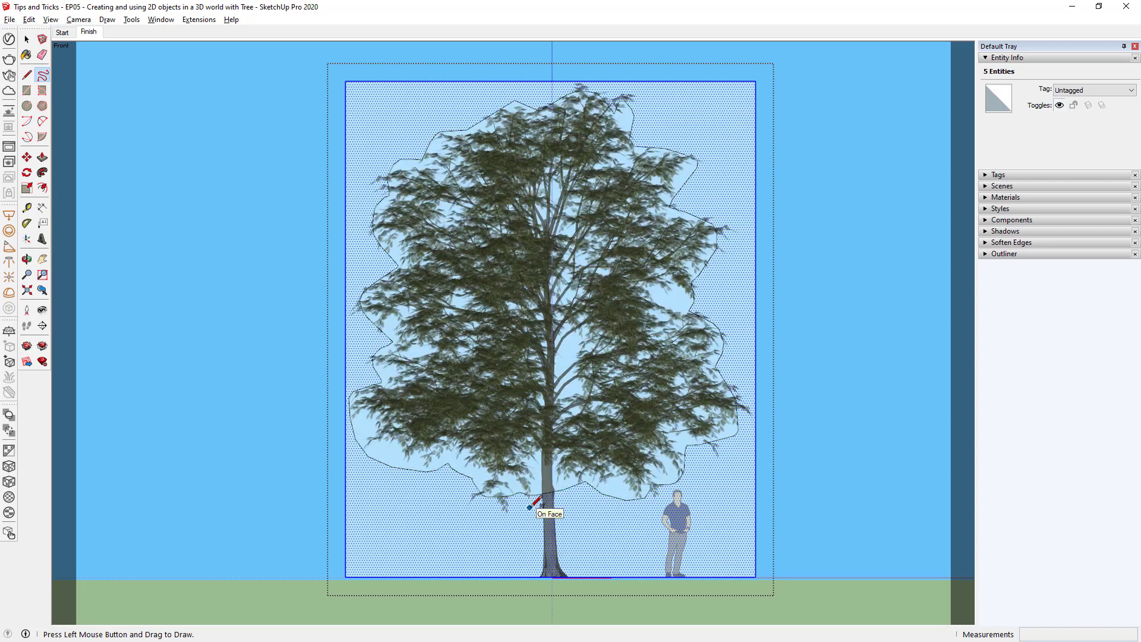
pyautogui.scroll(3, 544, 544)
pyautogui.scroll(3, 547, 553)
pyautogui.keyDown('shift'); pyautogui.moveTo(560, 553); pyautogui.dragTo(547, 395, button='middle'); pyautogui.keyUp('shift')
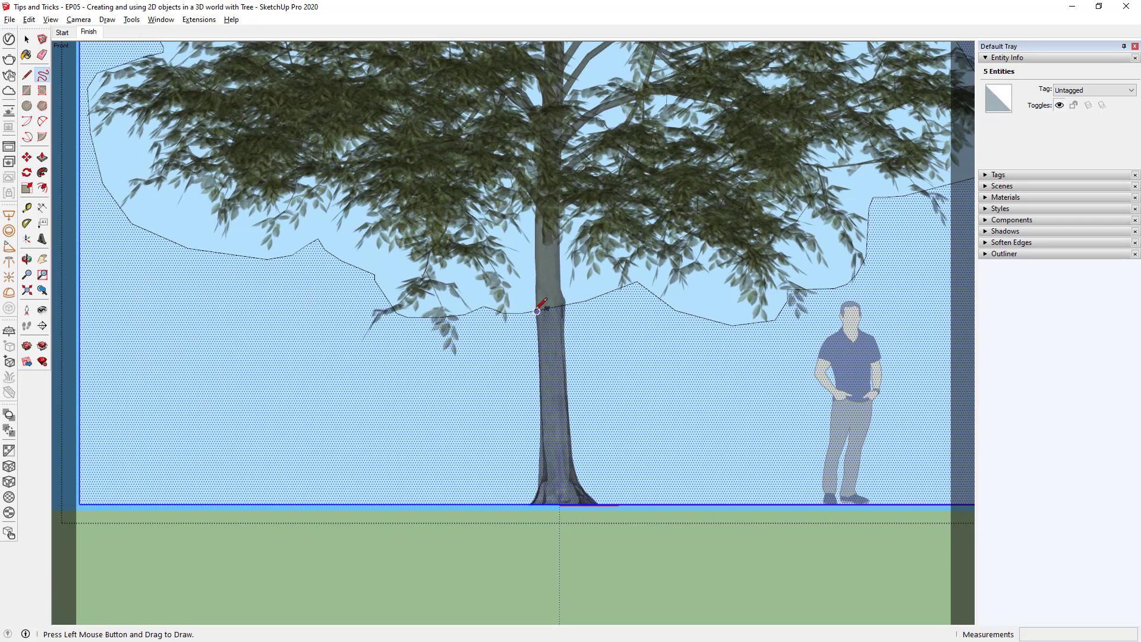
pyautogui.moveTo(533, 311); pyautogui.dragTo(513, 505)
pyautogui.moveTo(575, 307)
pyautogui.mouseDown()
pyautogui.moveTo(578, 407)
pyautogui.moveTo(601, 505)
pyautogui.mouseUp()
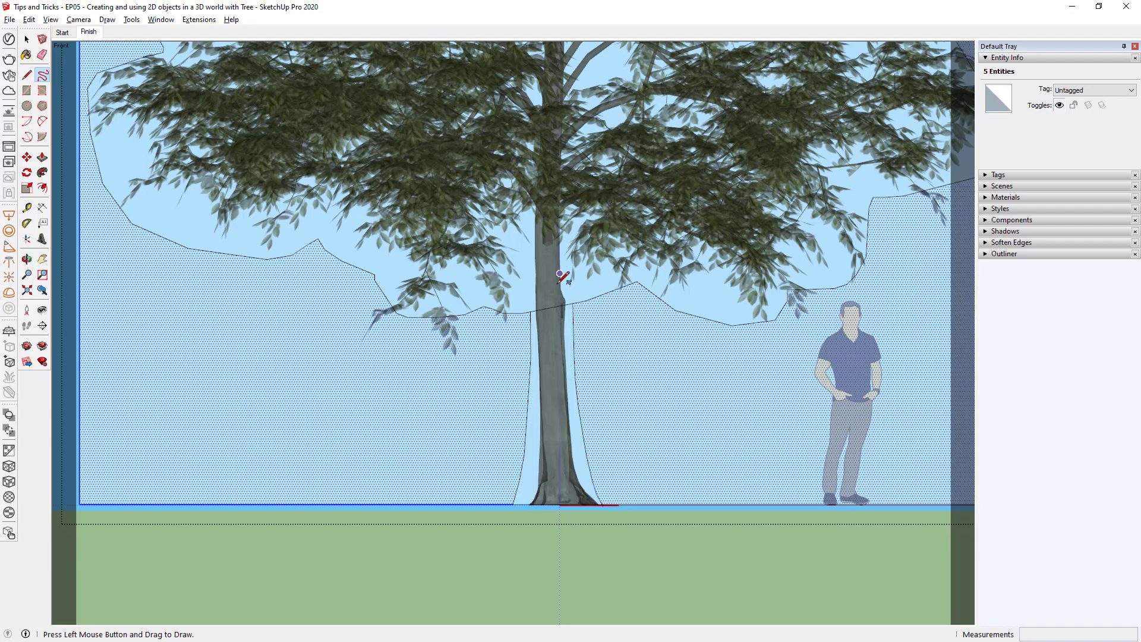
pyautogui.scroll(-6, 560, 274)
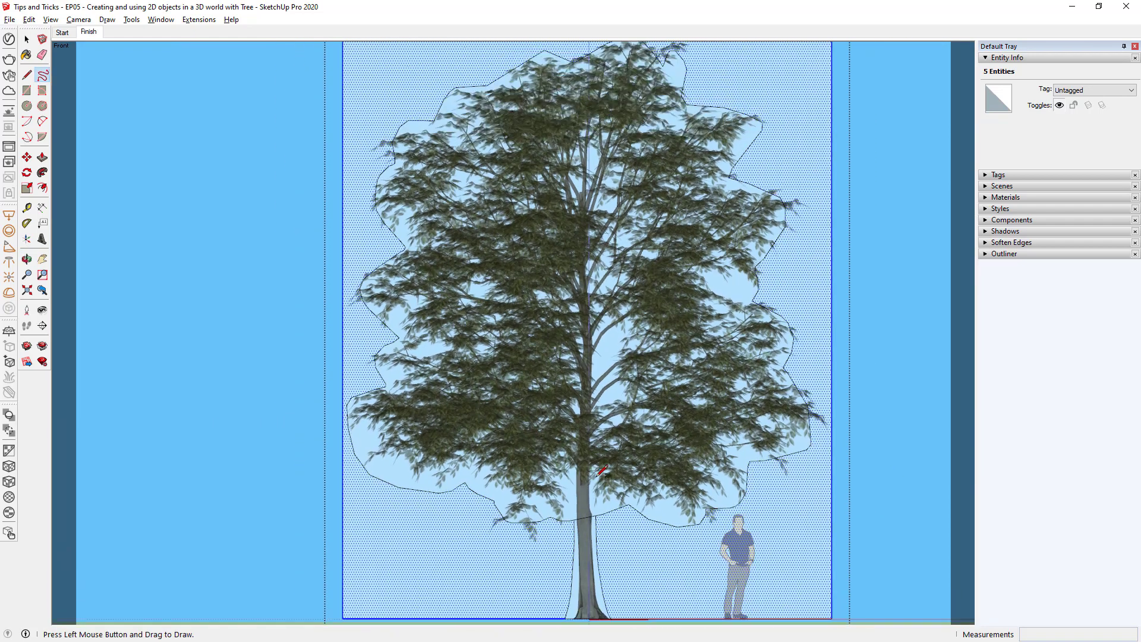
pyautogui.scroll(-3, 601, 470)
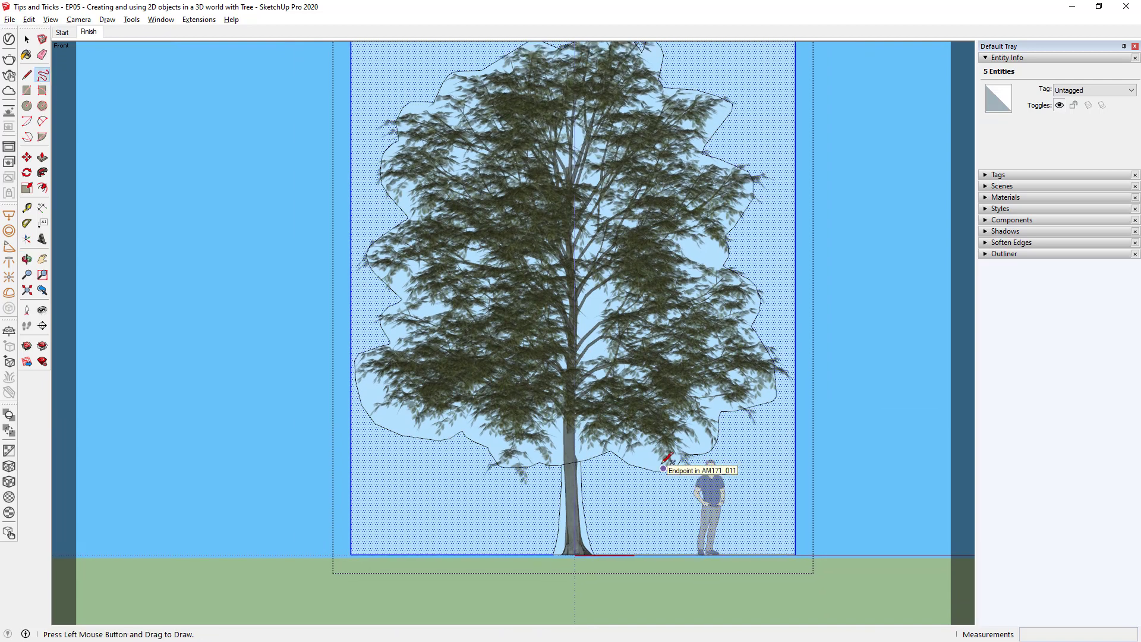
# Erase the line across the trunk and the rectangle's edges, leaving a tree-shaped face.
pyautogui.press('e')
pyautogui.click(574, 465)
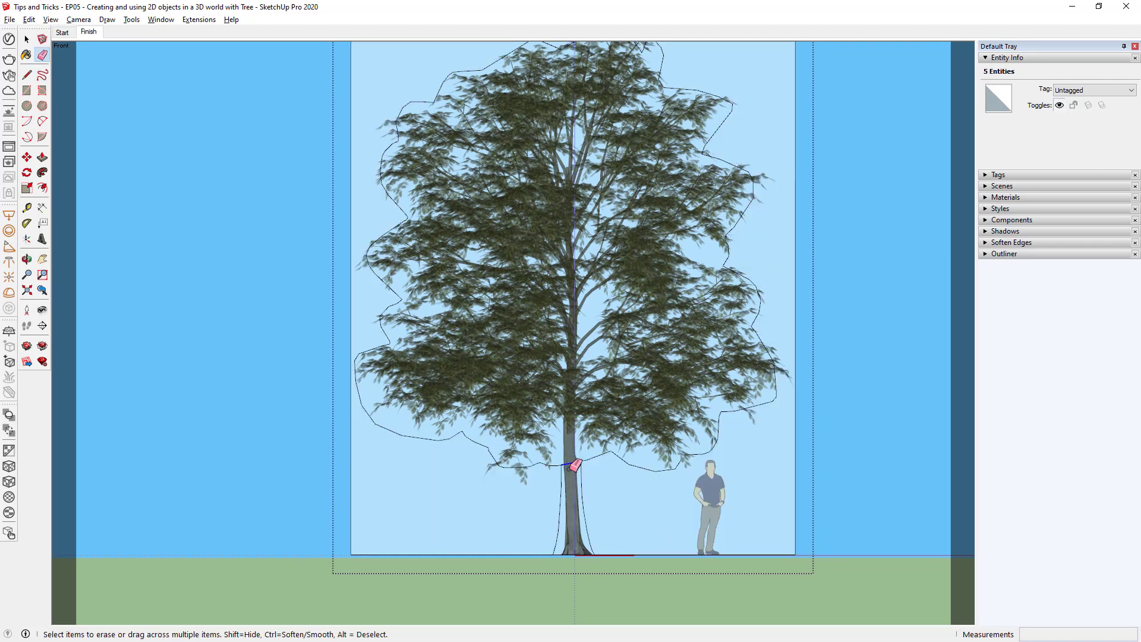
pyautogui.click(575, 465)
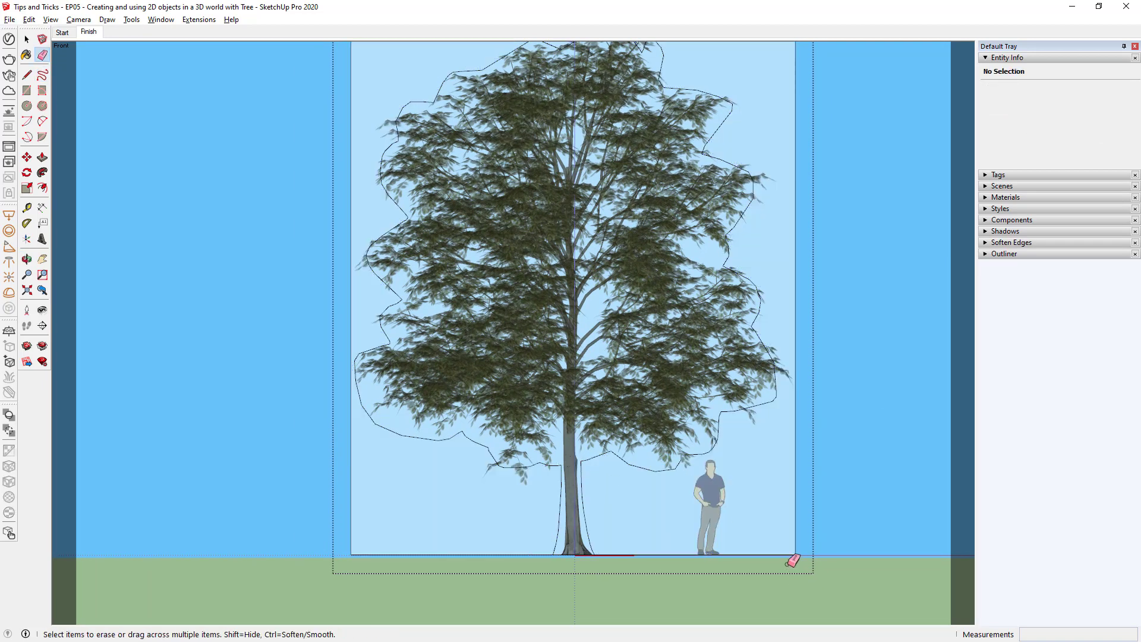
pyautogui.click(803, 528)
pyautogui.scroll(-2, 593, 153)
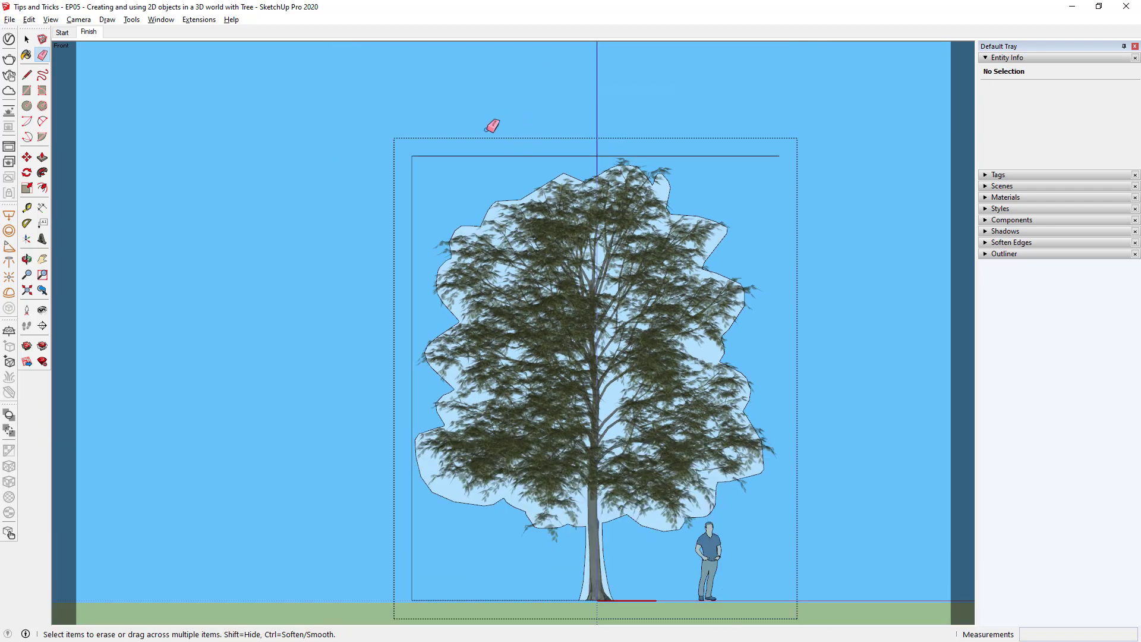
pyautogui.moveTo(480, 136); pyautogui.dragTo(411, 190)
pyautogui.keyDown('shift'); pyautogui.moveTo(426, 391); pyautogui.dragTo(415, 254, button='middle'); pyautogui.keyUp('shift')
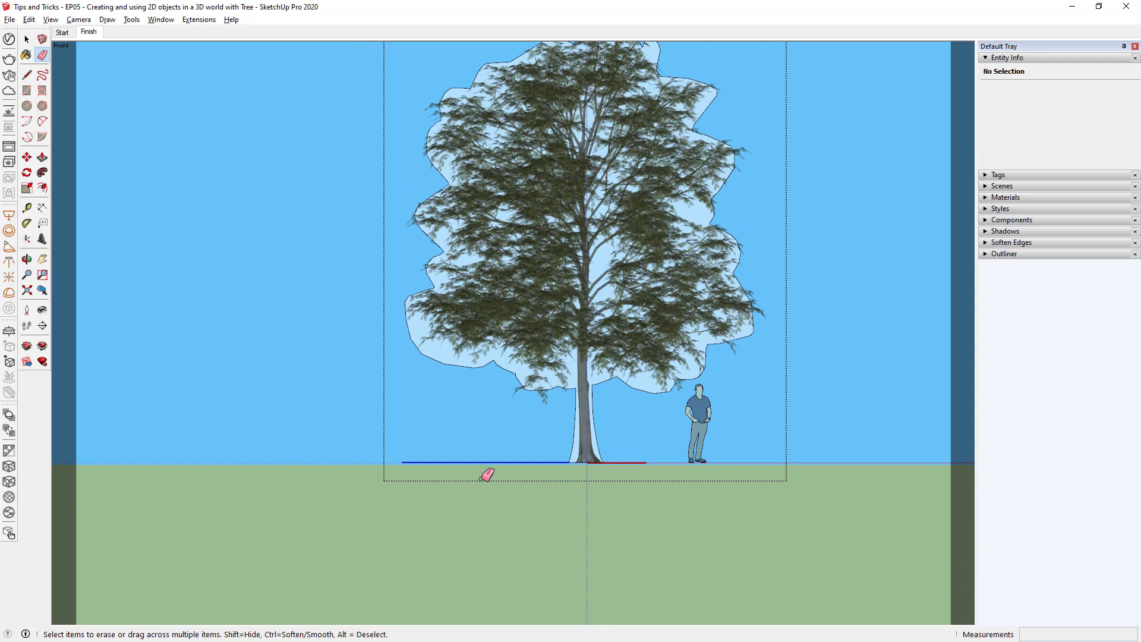
# Select the flat tree silhouette face together with its outline edges.
pyautogui.moveTo(488, 476)
pyautogui.mouseDown(button='middle')
pyautogui.moveTo(489, 444)
pyautogui.moveTo(688, 563)
pyautogui.moveTo(581, 400)
pyautogui.moveTo(576, 355)
pyautogui.moveTo(634, 380)
pyautogui.mouseUp(button='middle')
pyautogui.press('space')
pyautogui.click(634, 380)
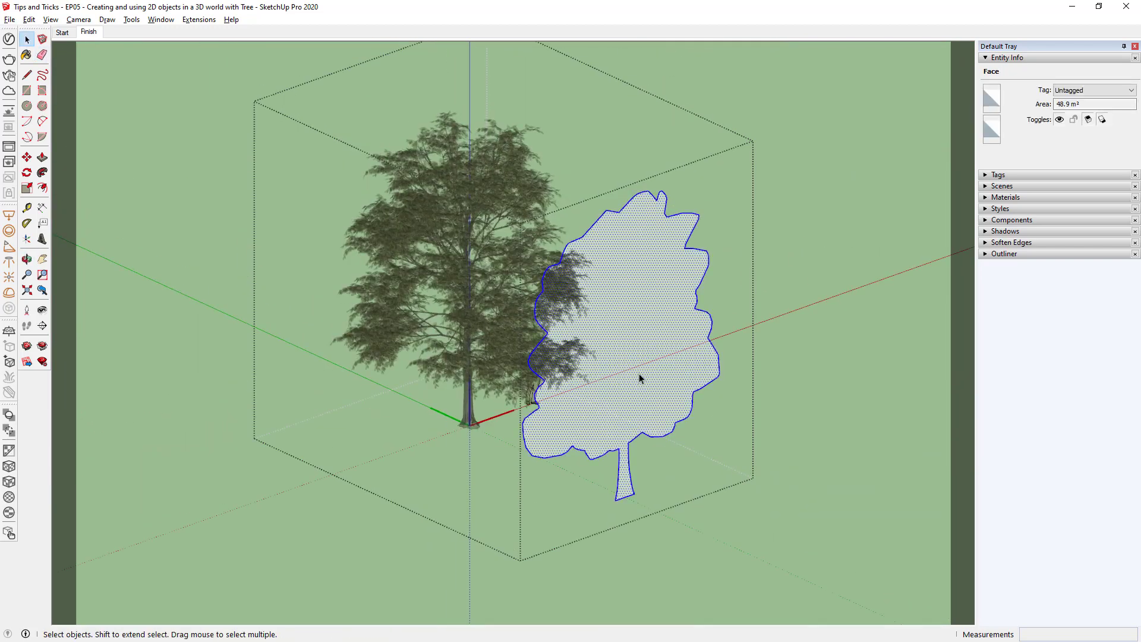
pyautogui.doubleClick(640, 373)
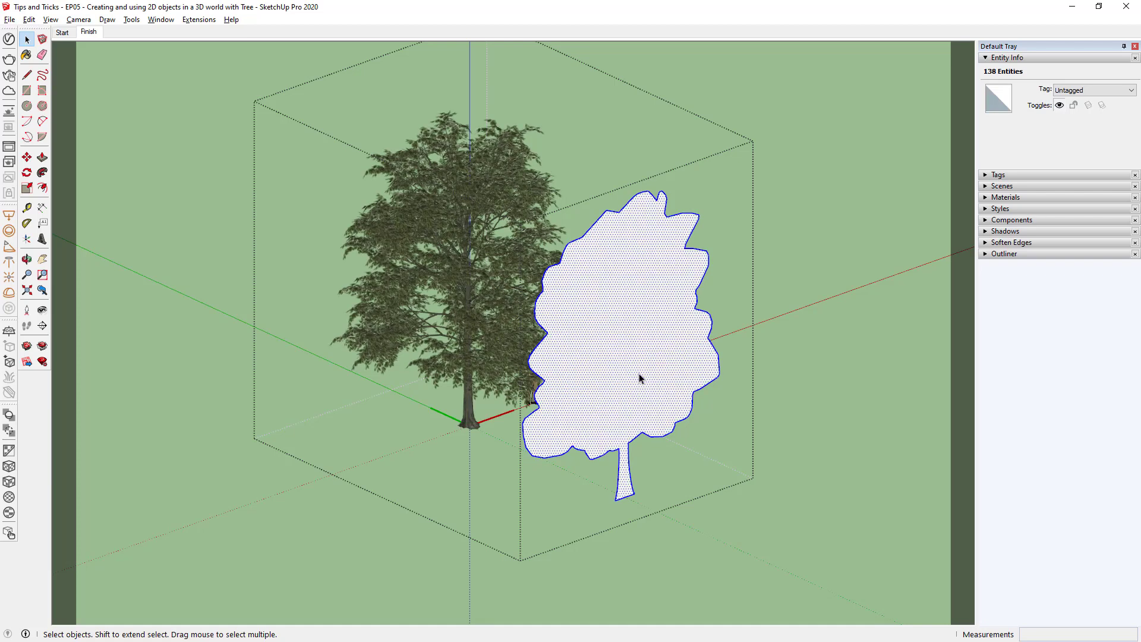
pyautogui.click(462, 245)
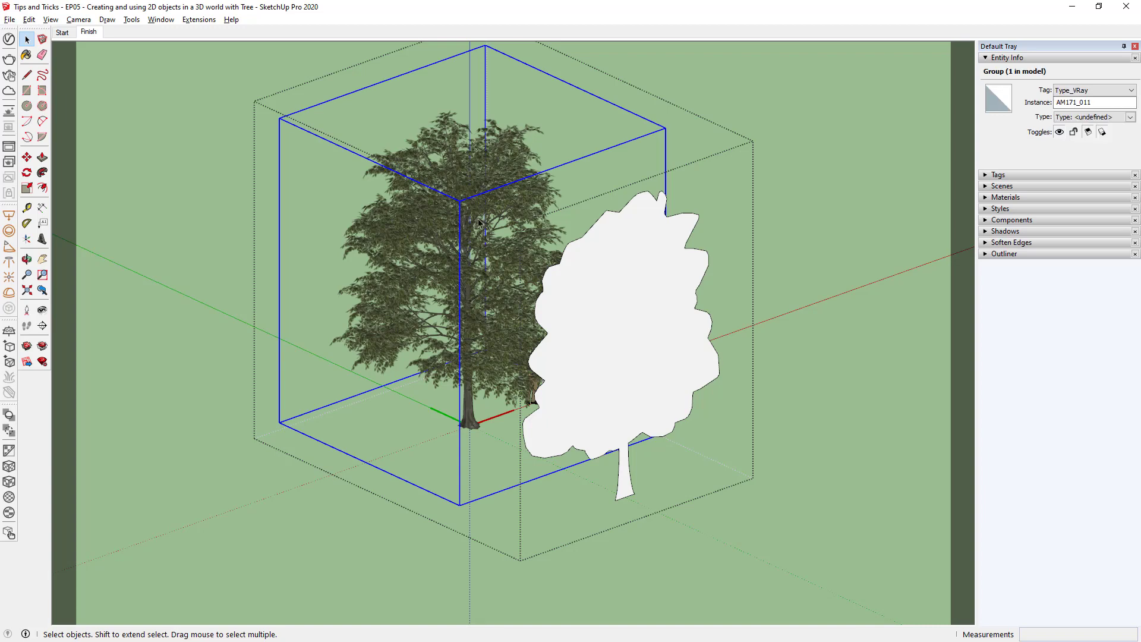
pyautogui.doubleClick(634, 321)
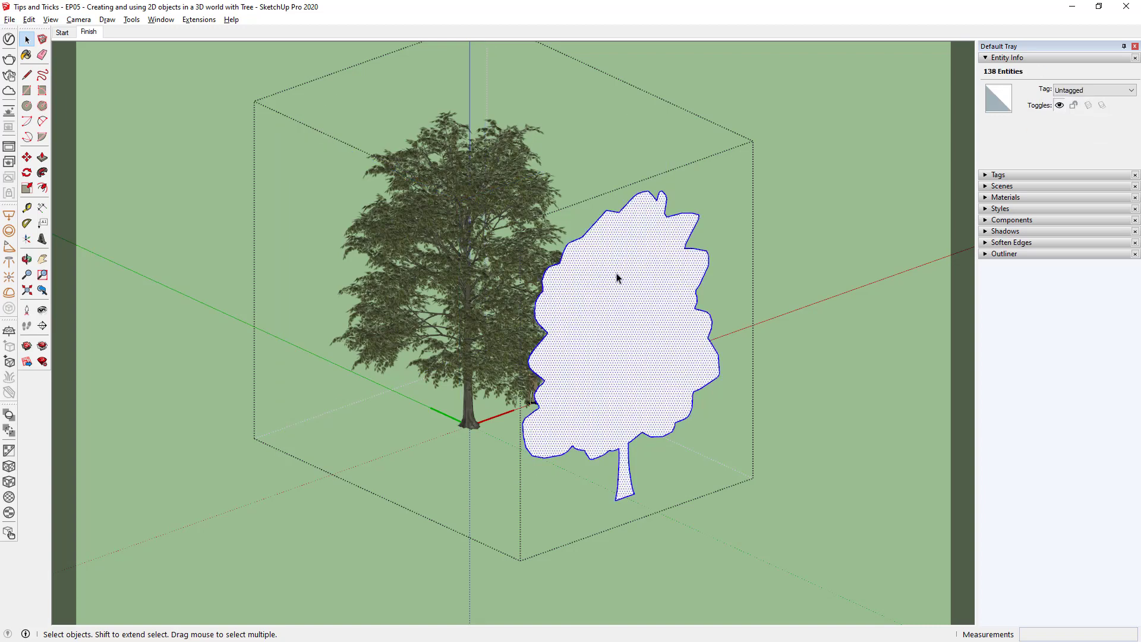
# Make the silhouette a component Tree_001_EL, axes at the trunk base, always facing camera.
pyautogui.rightClick(626, 317)
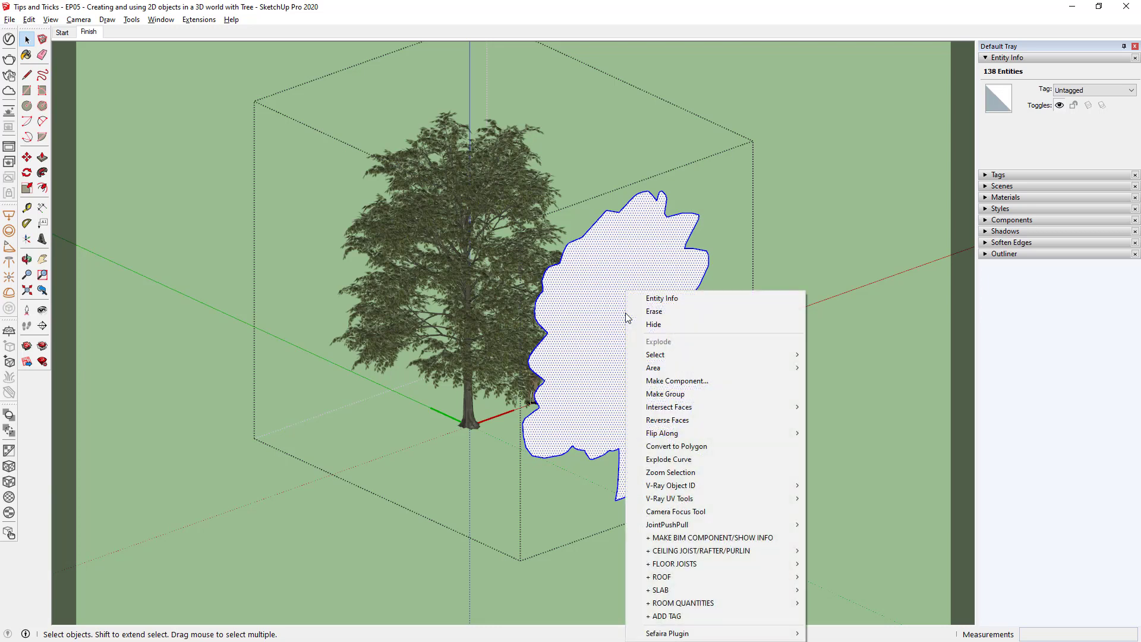
pyautogui.click(687, 380)
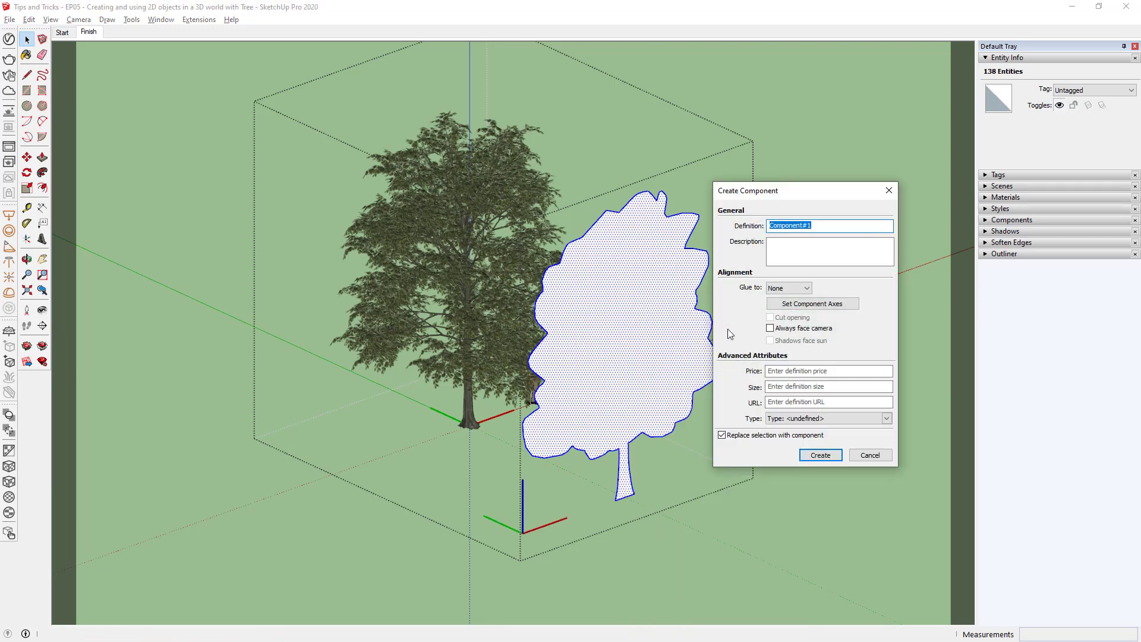
pyautogui.click(818, 303)
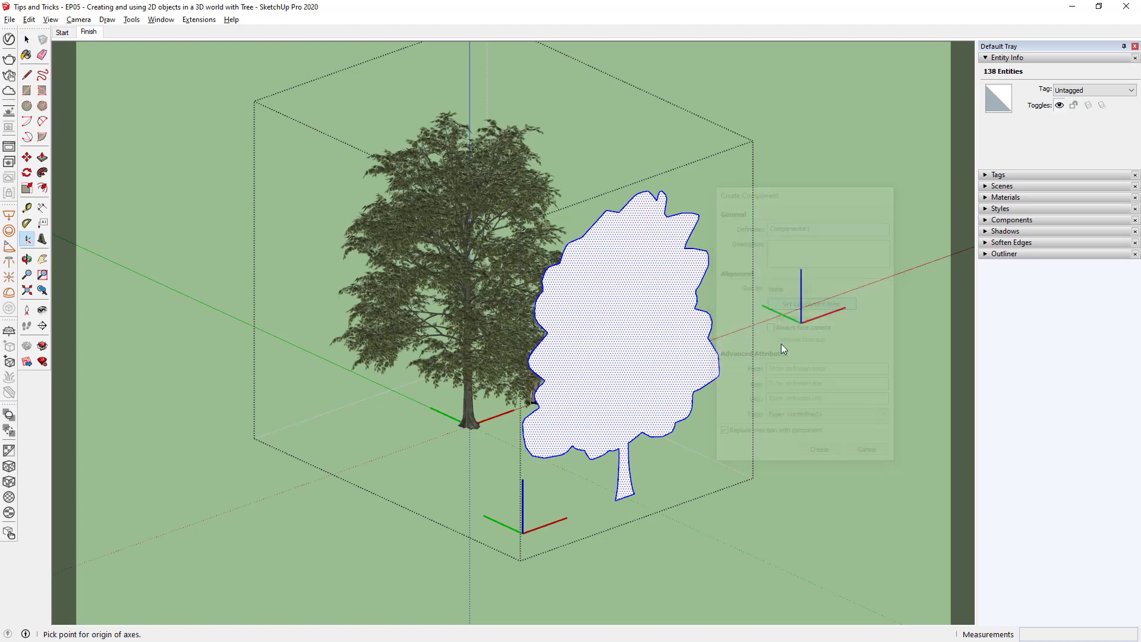
pyautogui.click(625, 498)
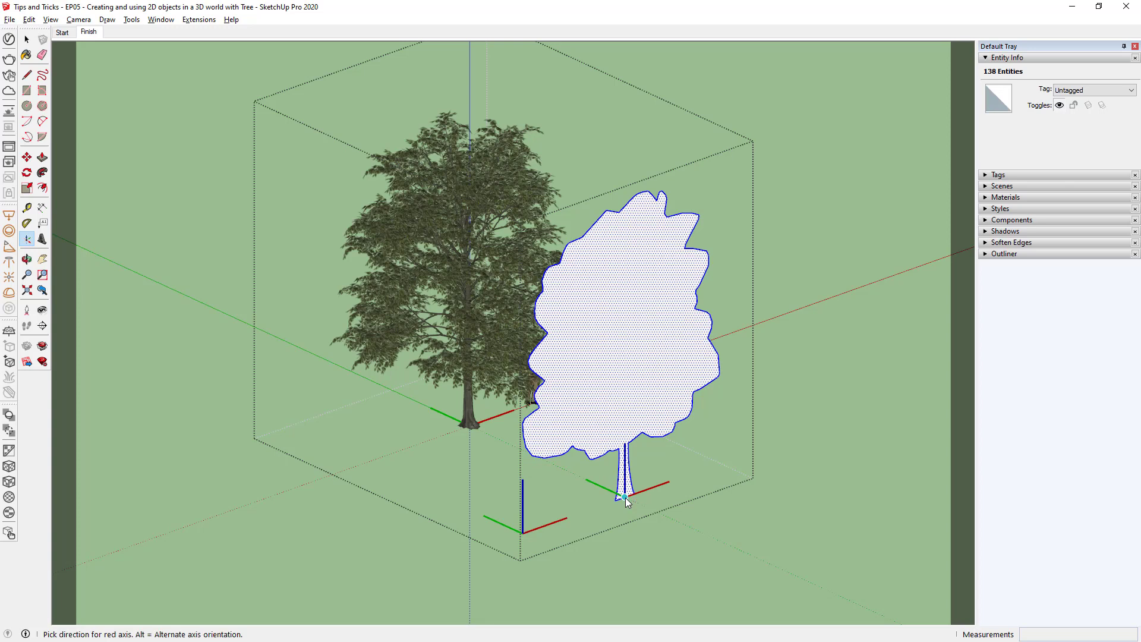
pyautogui.click(867, 409)
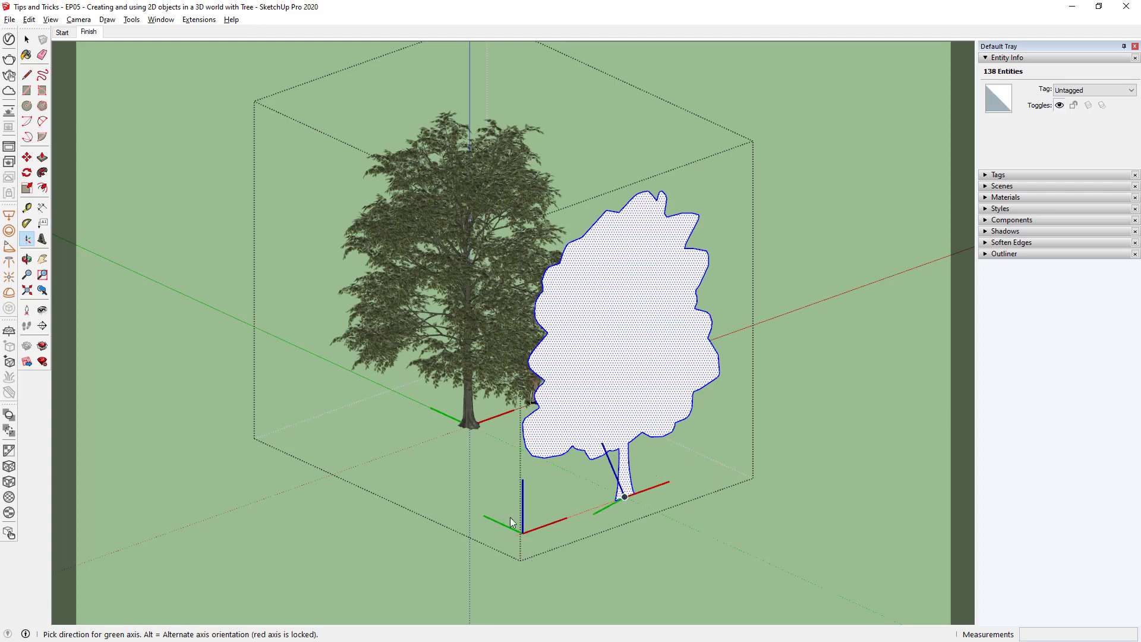
pyautogui.click(494, 437)
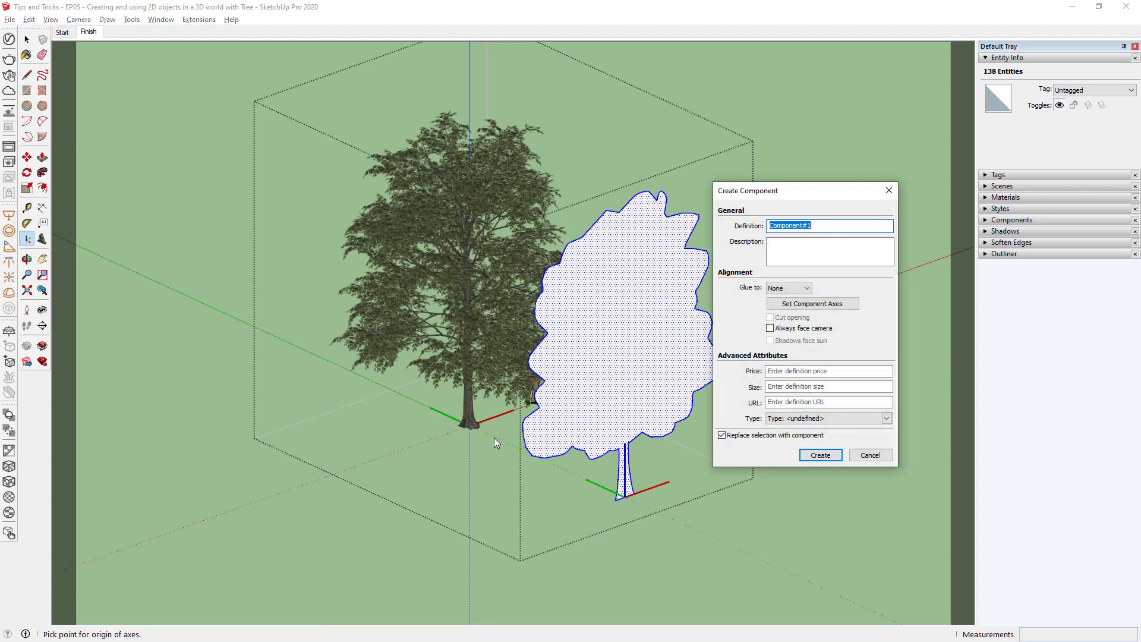
pyautogui.write('Tree_001_EL')
pyautogui.click(825, 331)
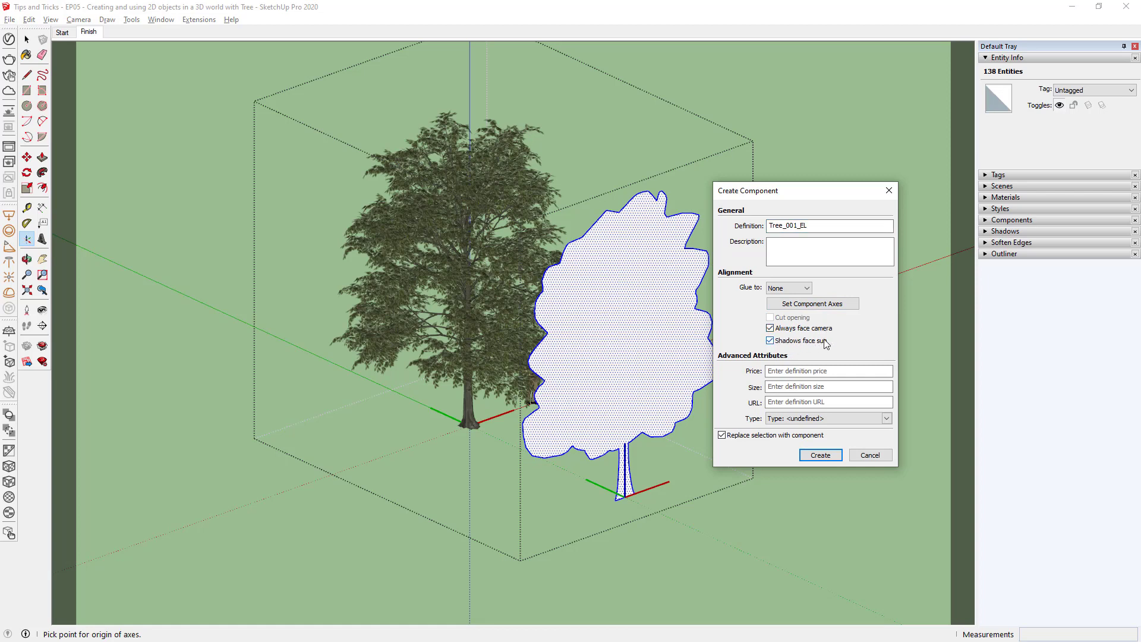
# Create the Tree_001_EL component and orbit around the tree and silhouette.
pyautogui.click(821, 455)
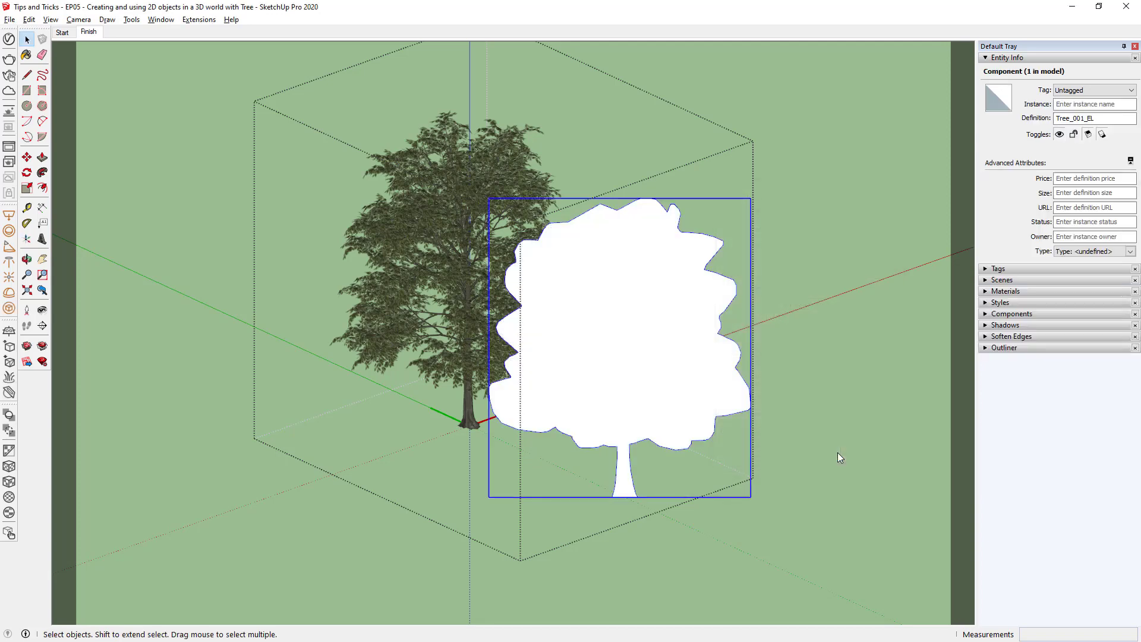
pyautogui.moveTo(848, 334); pyautogui.dragTo(562, 350, button='middle')
pyautogui.moveTo(562, 350); pyautogui.dragTo(663, 382)
pyautogui.press('space')
pyautogui.press('o')
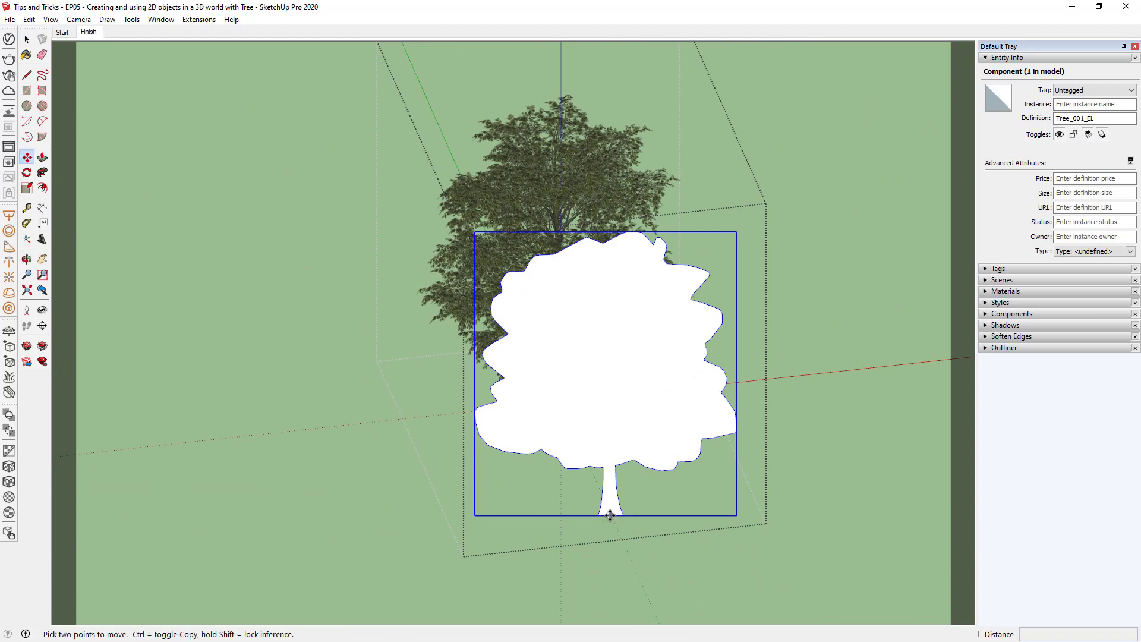
pyautogui.moveTo(609, 510); pyautogui.dragTo(609, 434)
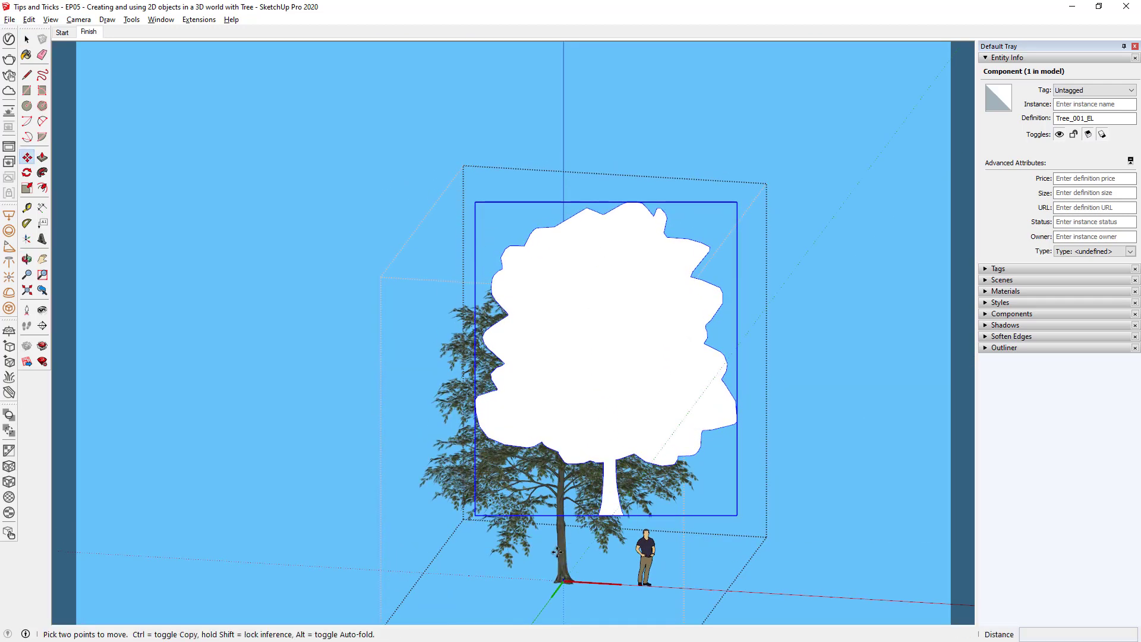
pyautogui.scroll(3, 565, 593)
pyautogui.scroll(6, 564, 592)
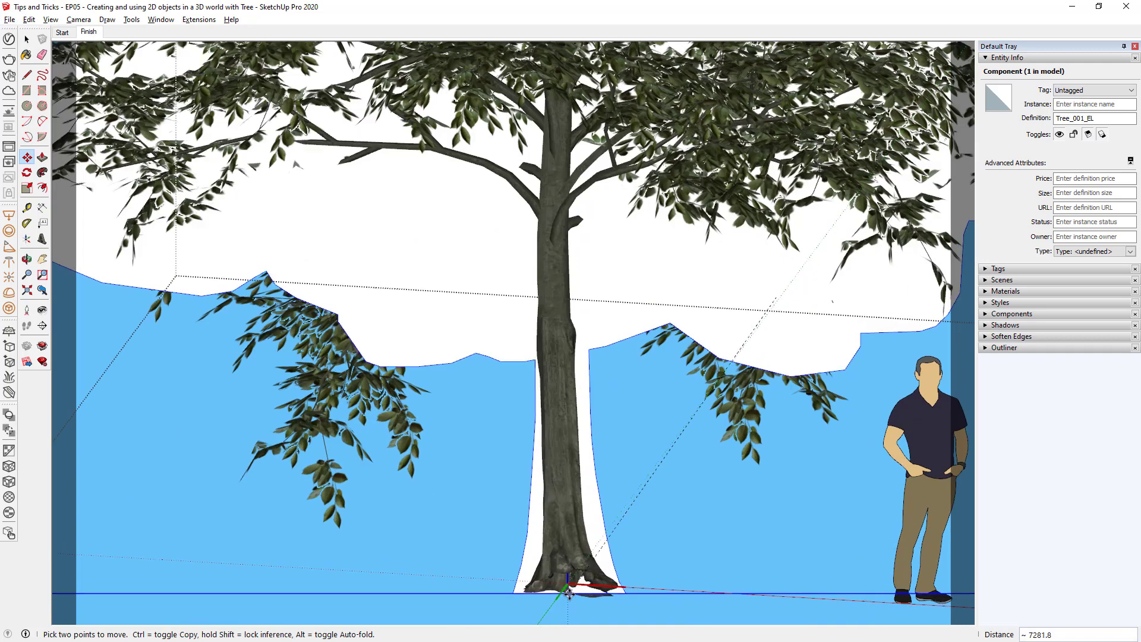
pyautogui.scroll(1, 567, 576)
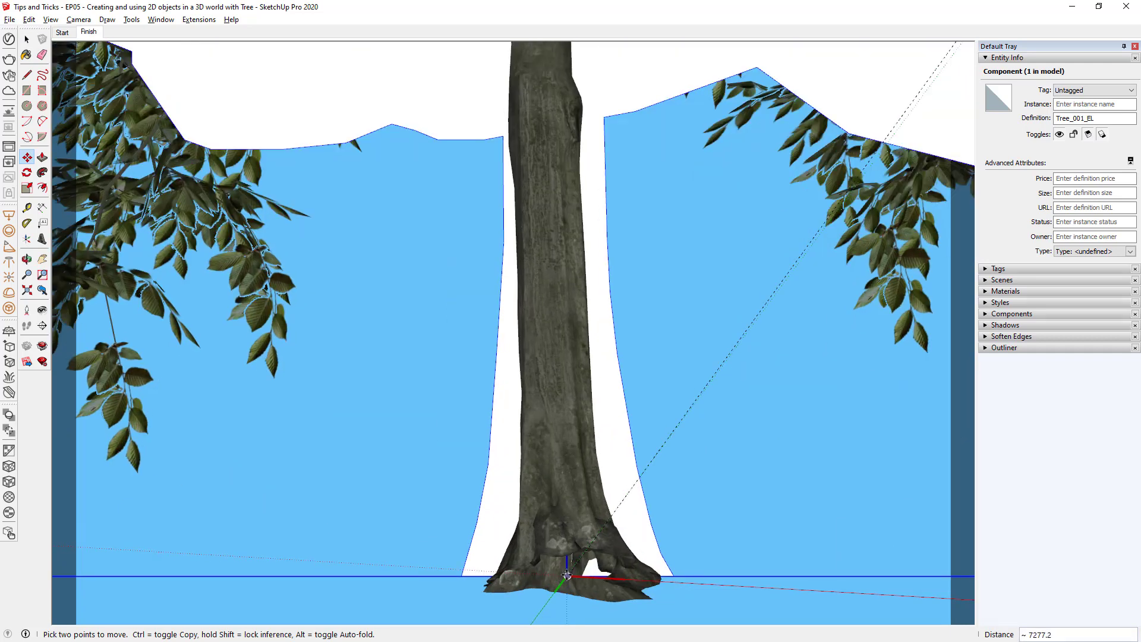
pyautogui.scroll(3, 568, 576)
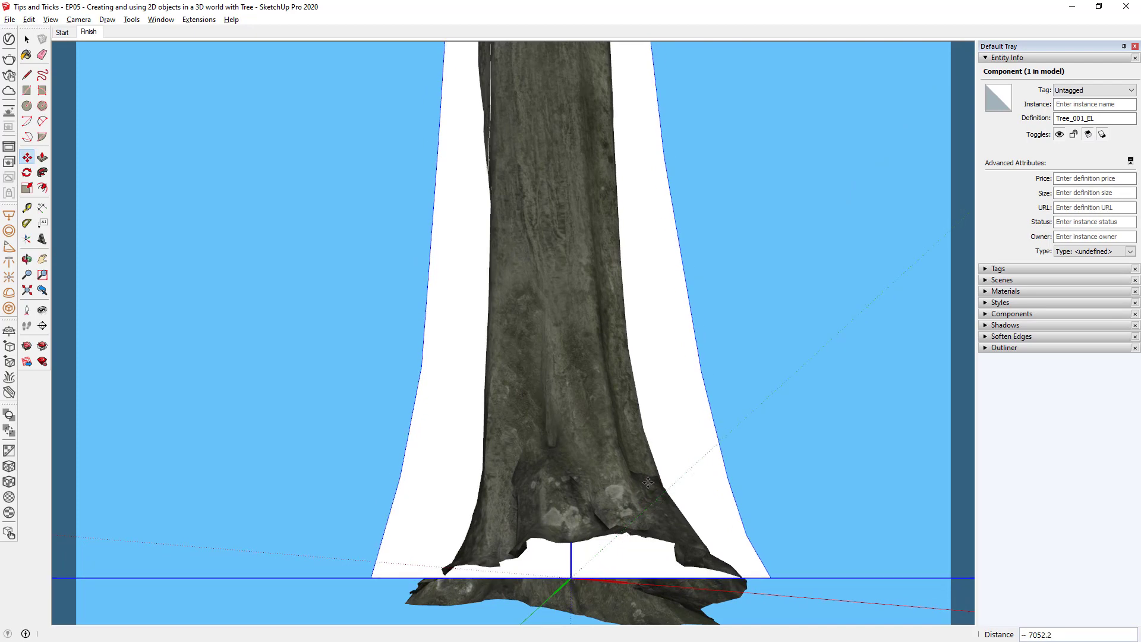
# Inspect the trunk base to check the silhouette lines up with the 3D tree.
pyautogui.moveTo(759, 390); pyautogui.dragTo(605, 501, button='middle')
pyautogui.scroll(-6, 604, 501)
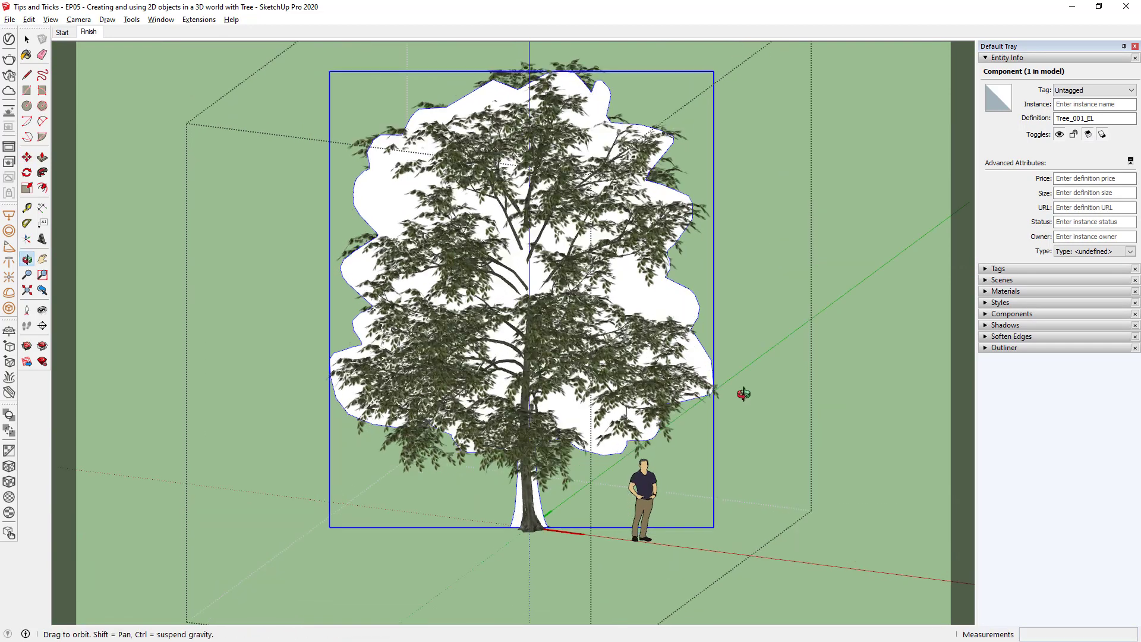
pyautogui.press('m')
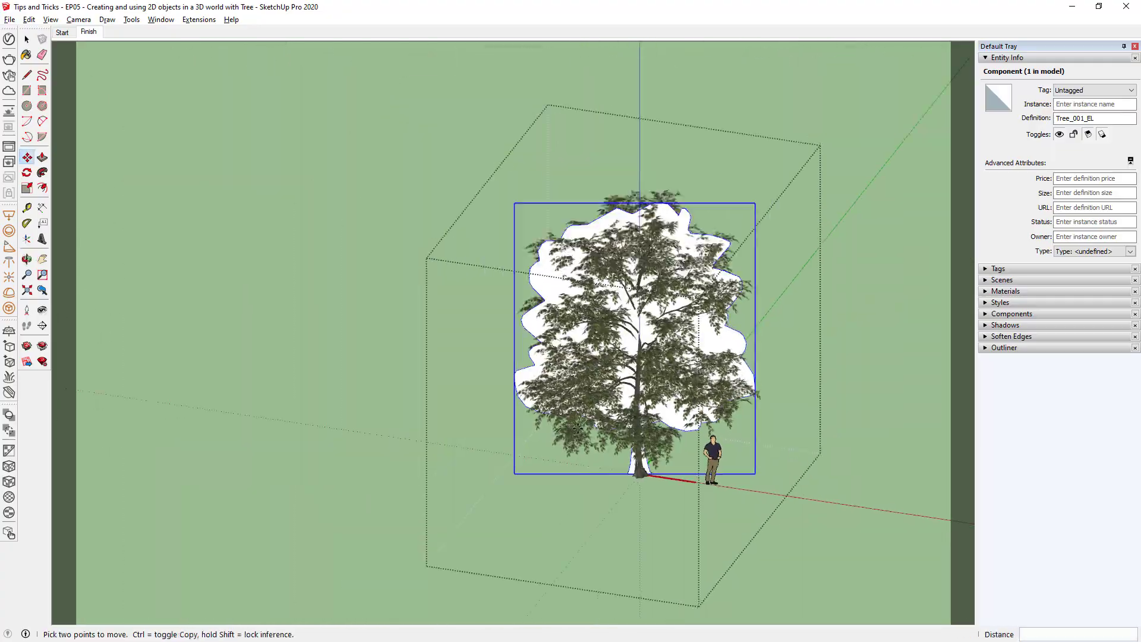
pyautogui.moveTo(570, 426); pyautogui.dragTo(715, 406, button='middle')
pyautogui.press('space')
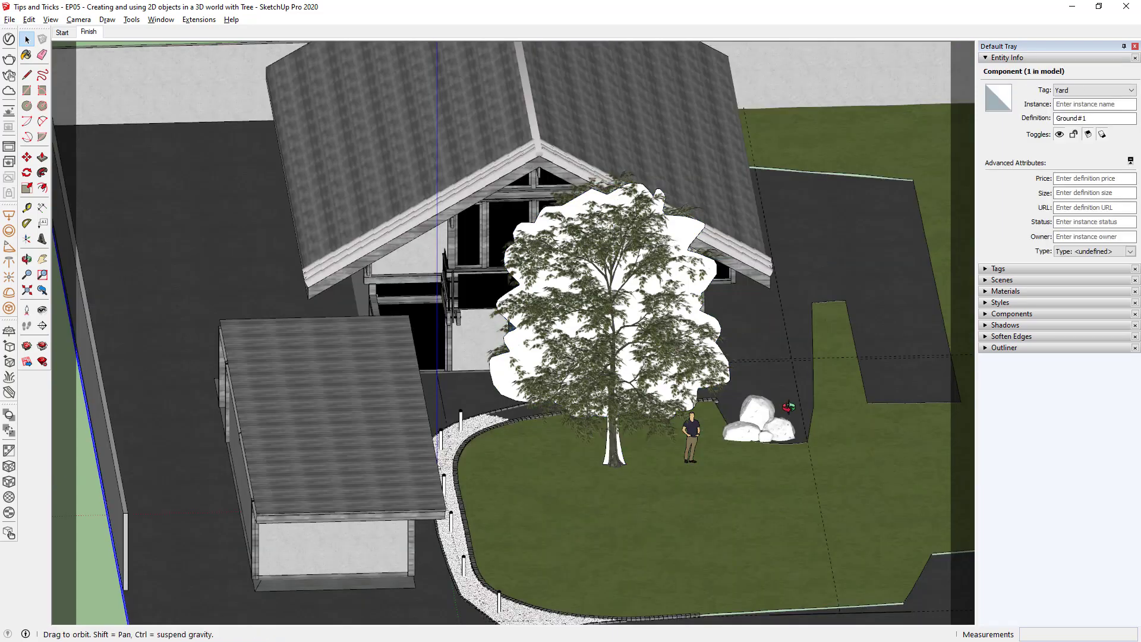
pyautogui.scroll(3, 693, 319)
pyautogui.moveTo(693, 319); pyautogui.dragTo(376, 115)
pyautogui.press('space')
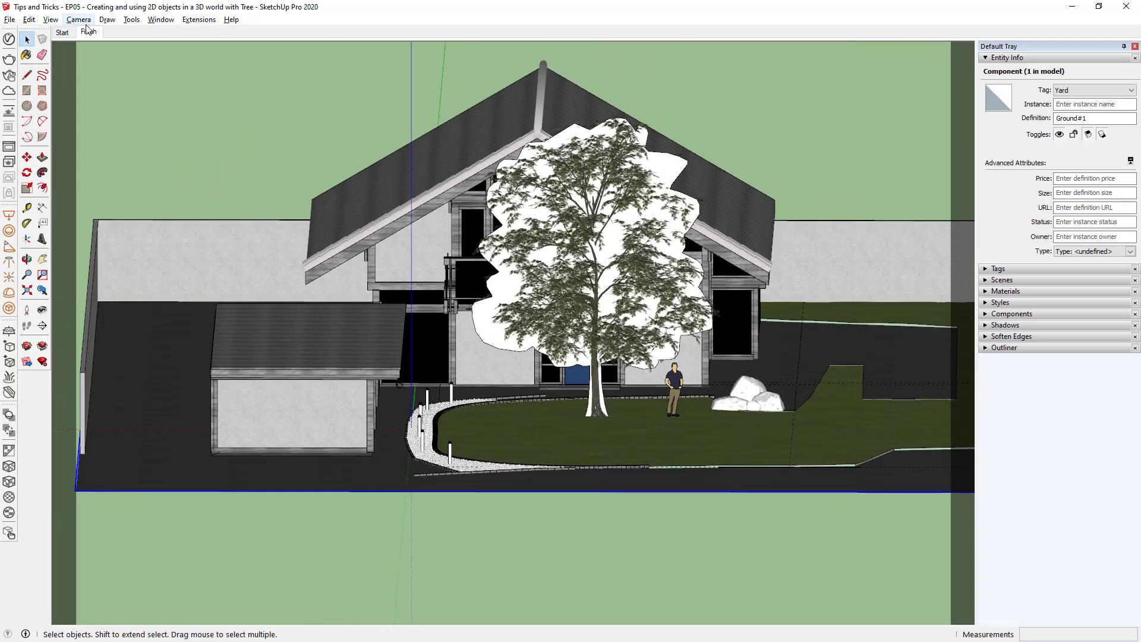
pyautogui.click(95, 34)
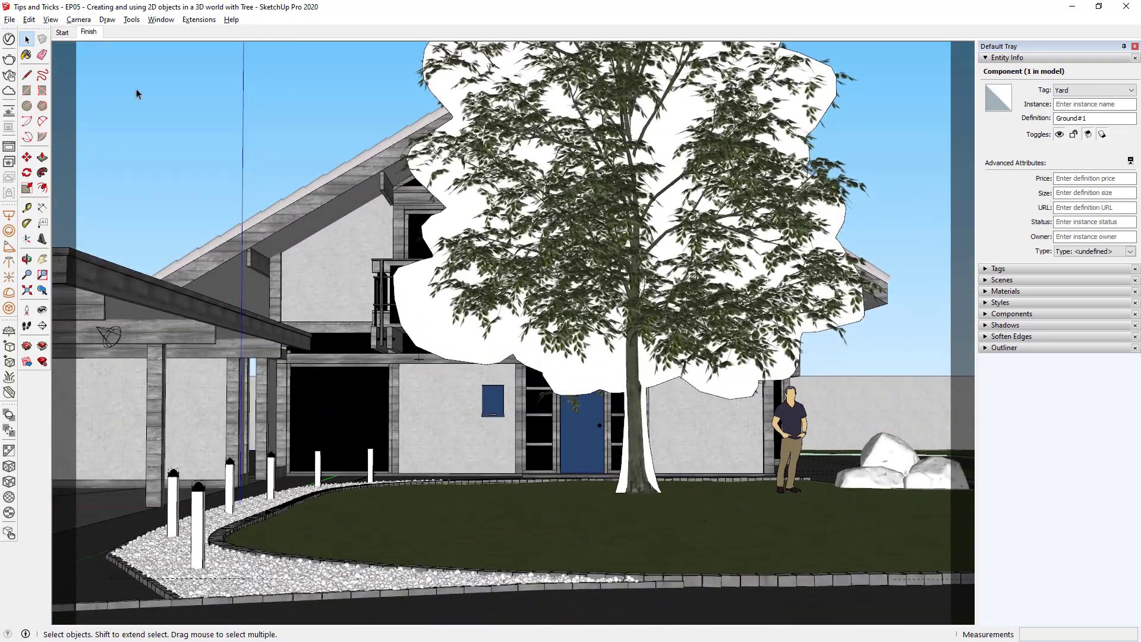
pyautogui.press('o')
pyautogui.moveTo(760, 289); pyautogui.dragTo(752, 403)
pyautogui.press('space')
pyautogui.scroll(-5, 753, 403)
pyautogui.scroll(-3, 772, 298)
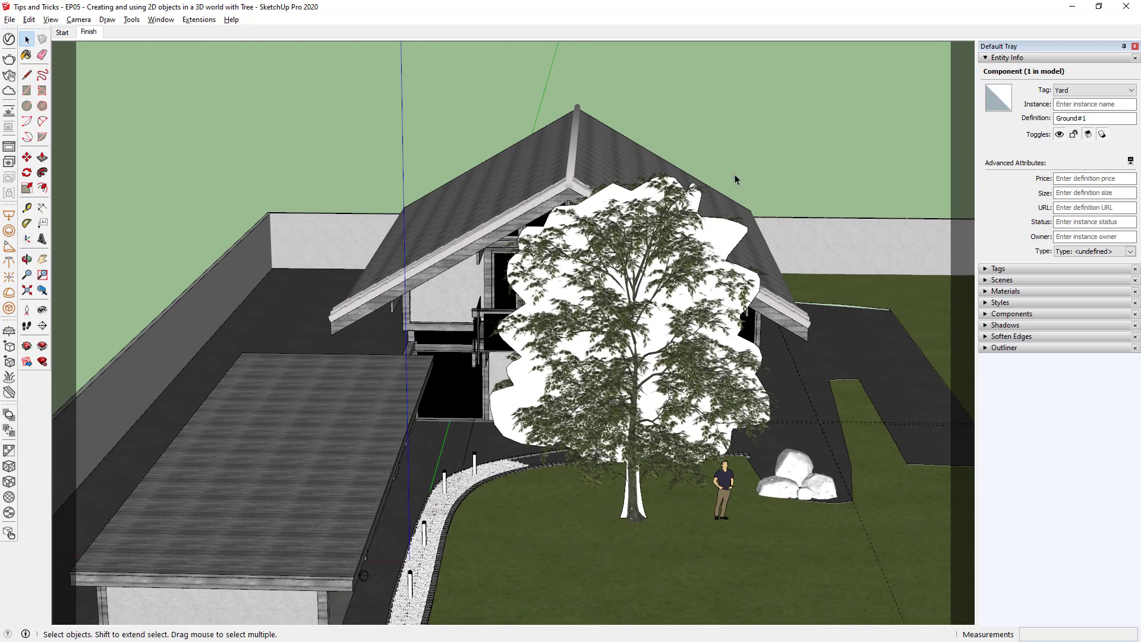
# Inside Ground, create a Type_EL tag and assign it to the Tree_001_EL silhouette.
pyautogui.doubleClick(728, 229)
pyautogui.click(728, 229)
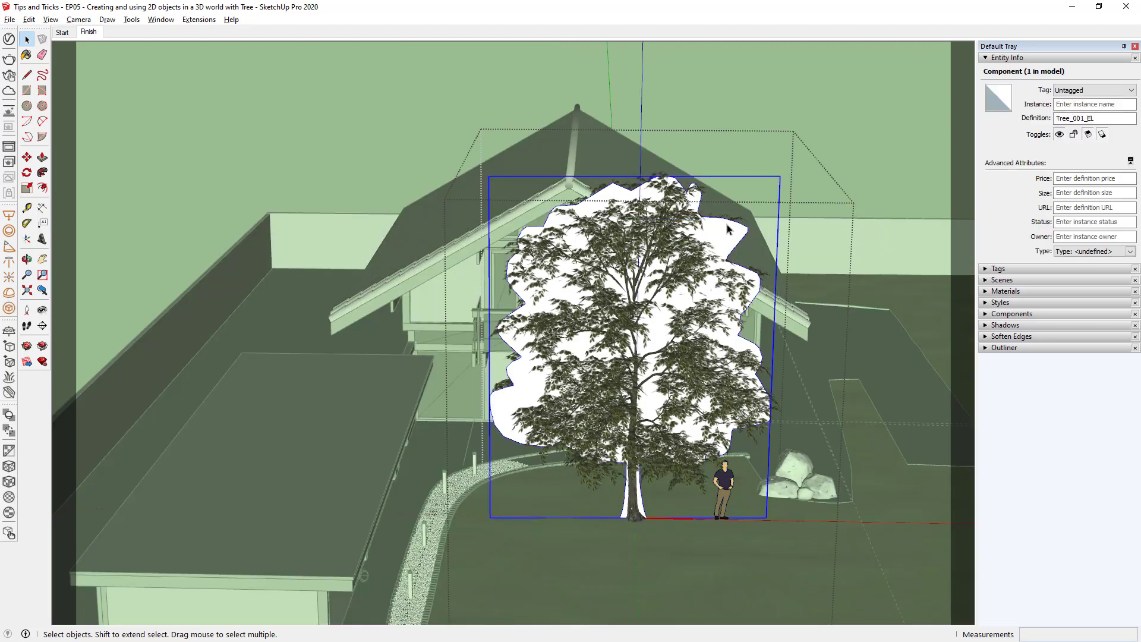
pyautogui.click(987, 270)
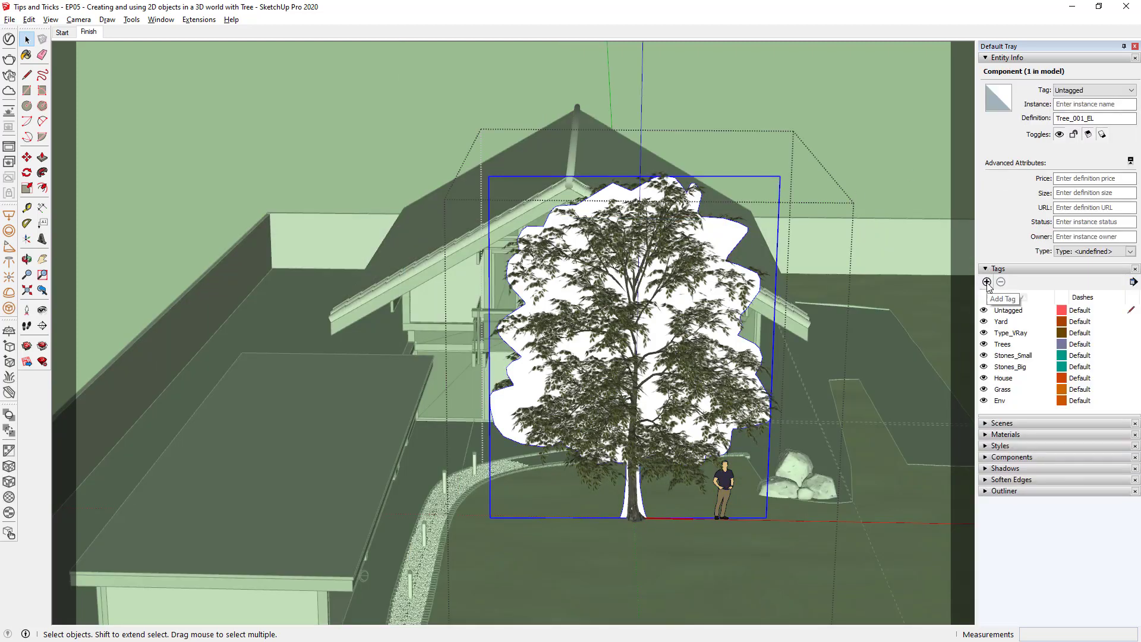
pyautogui.click(987, 282)
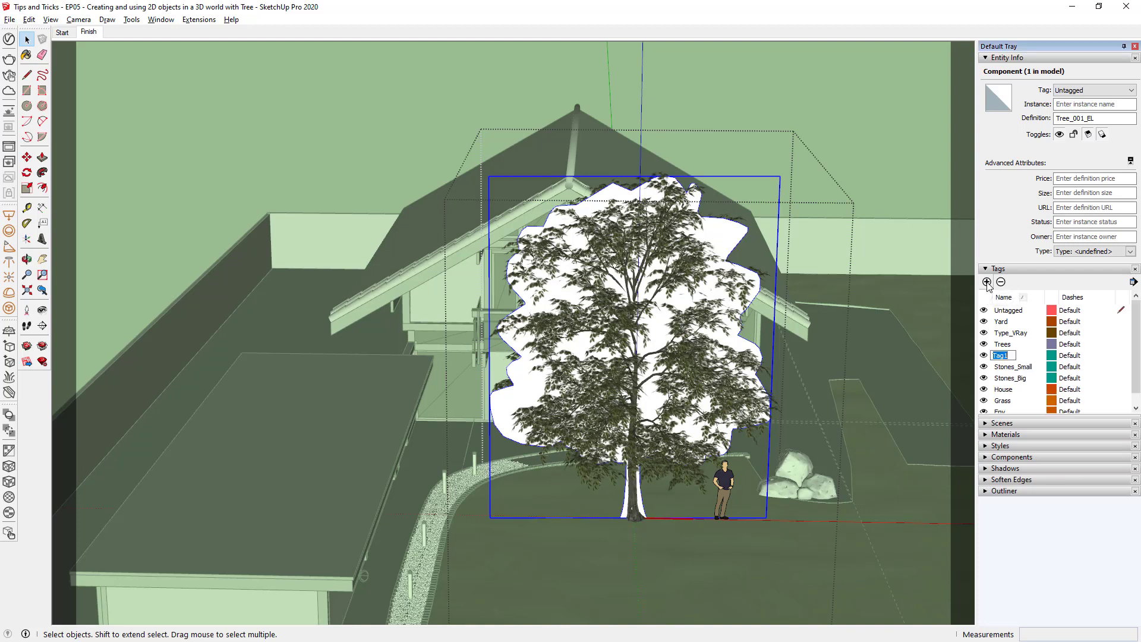
pyautogui.write('Type_EL')
pyautogui.press('Return')
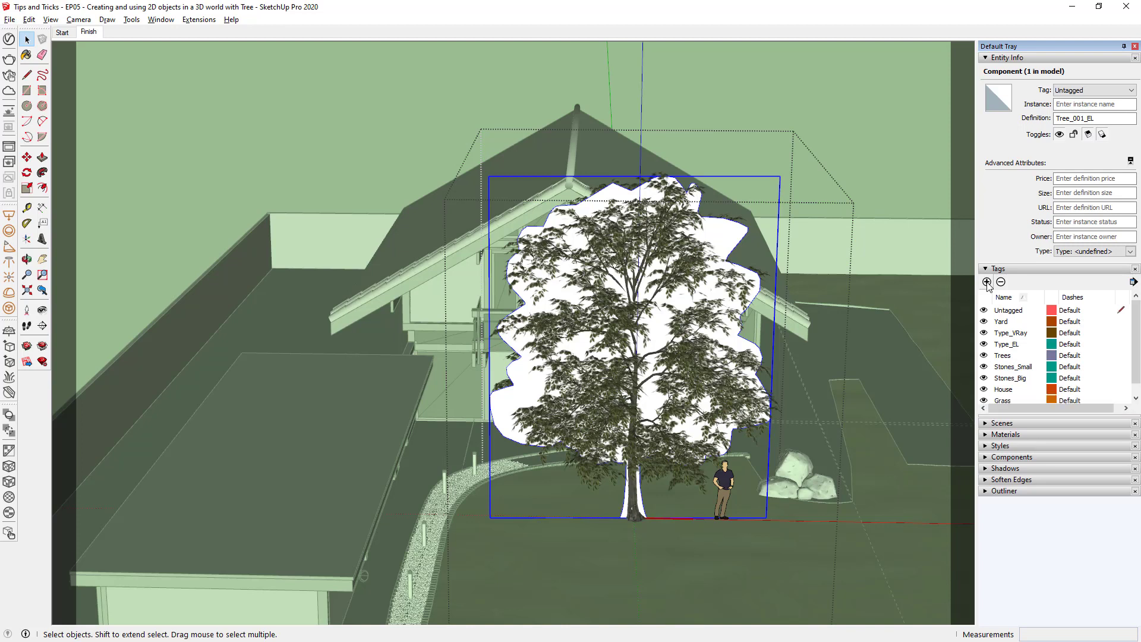
pyautogui.click(1094, 90)
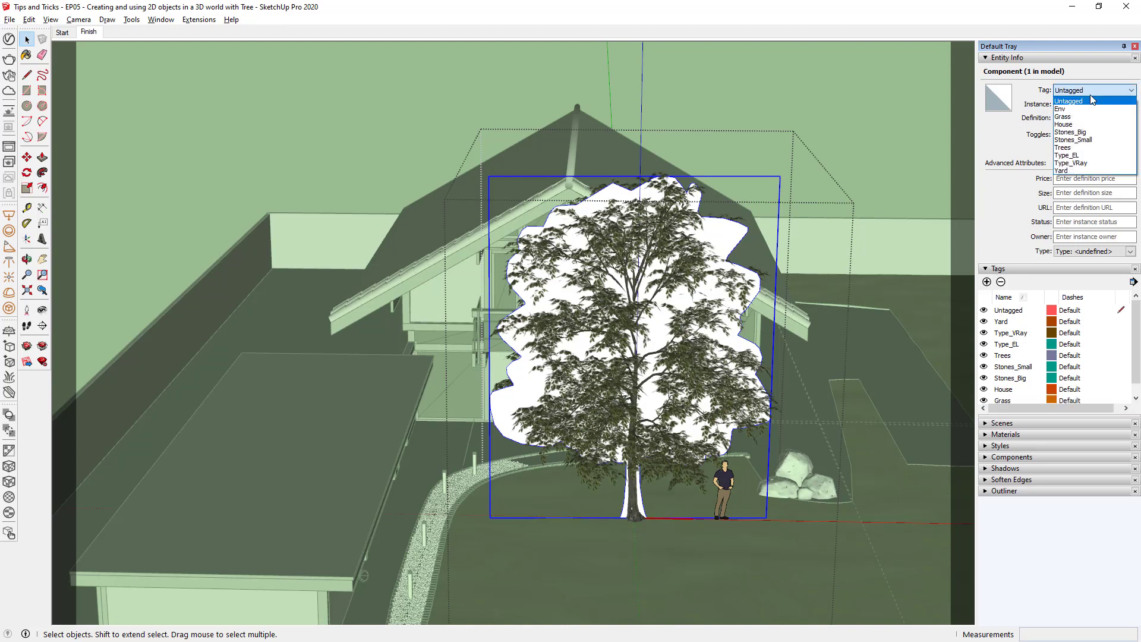
pyautogui.click(1096, 156)
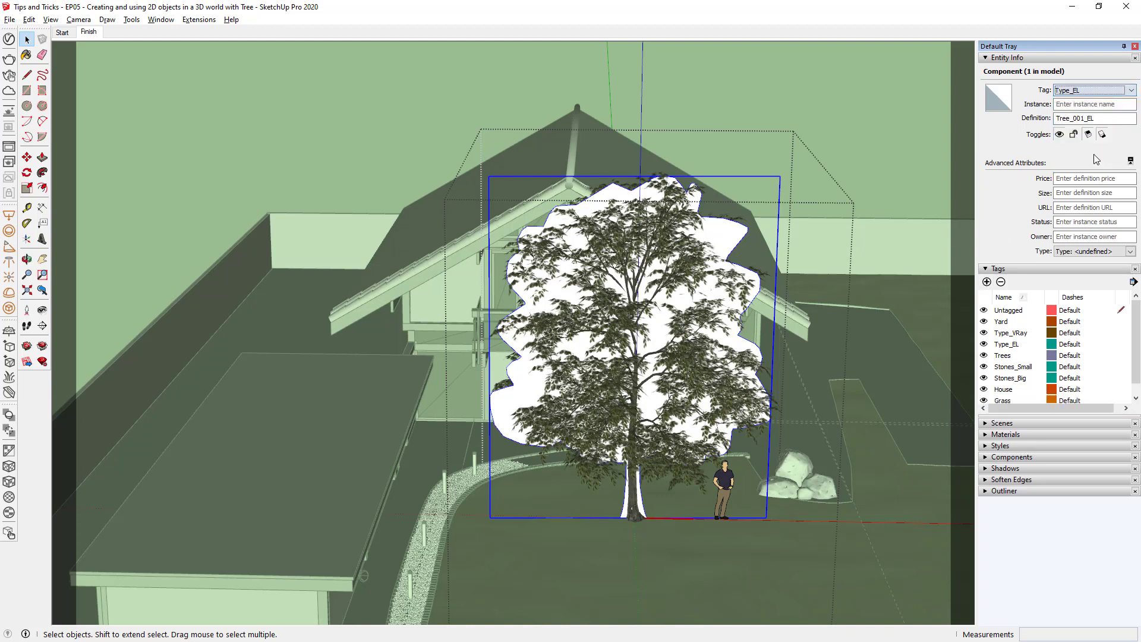
pyautogui.click(730, 559)
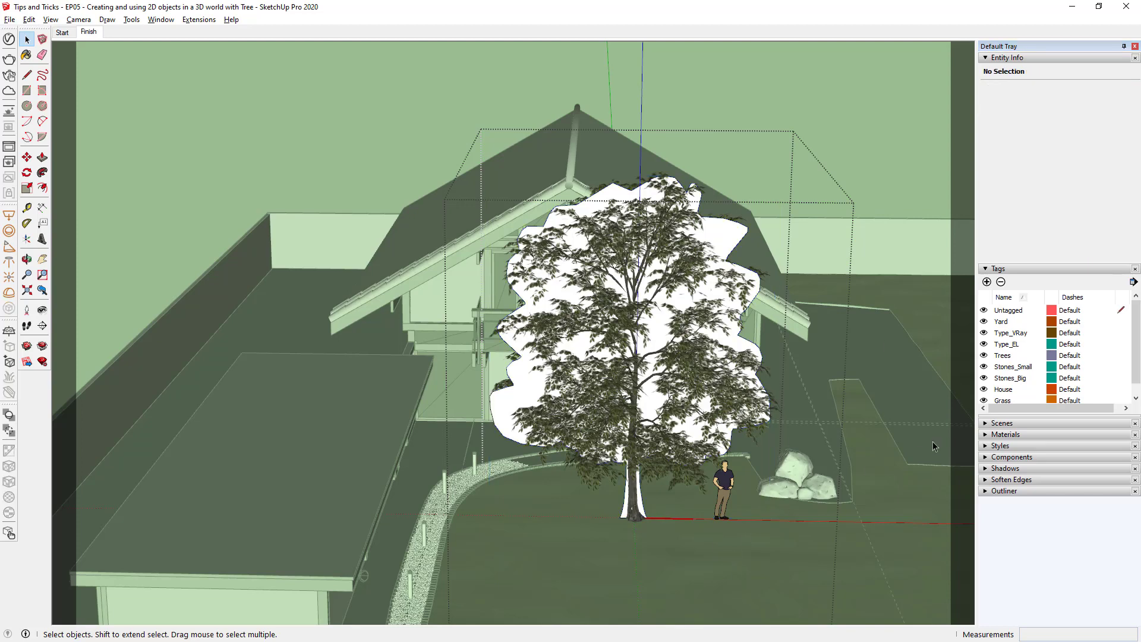
# Exit component editing and test the Type_VRay and Type_EL visibility toggles, leaving both visible.
pyautogui.click(904, 124)
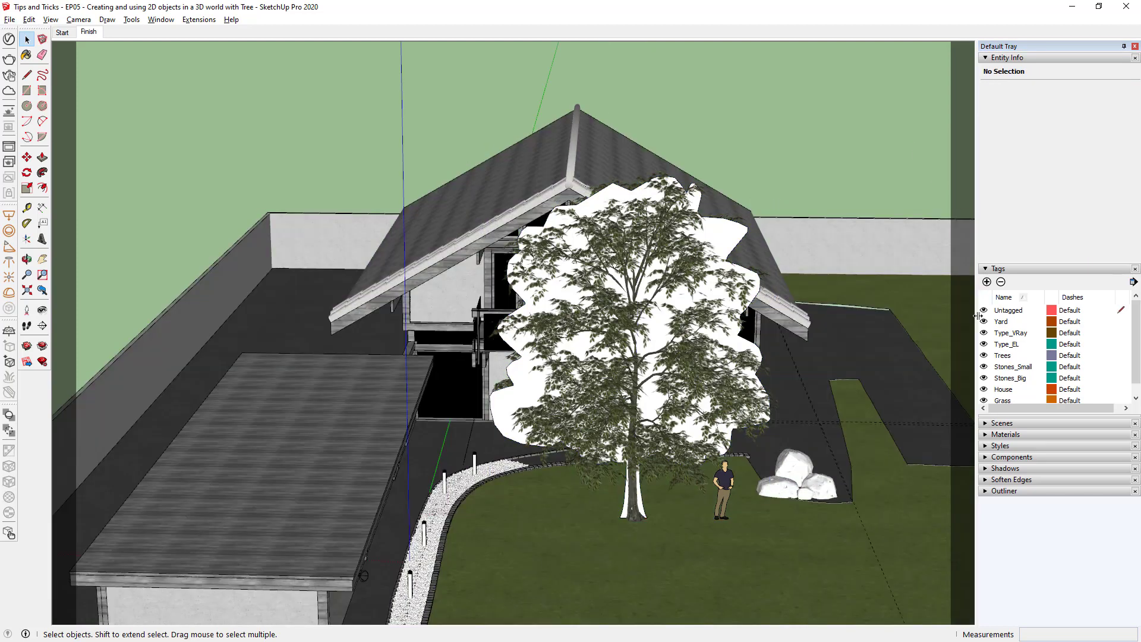
pyautogui.click(985, 335)
pyautogui.click(986, 335)
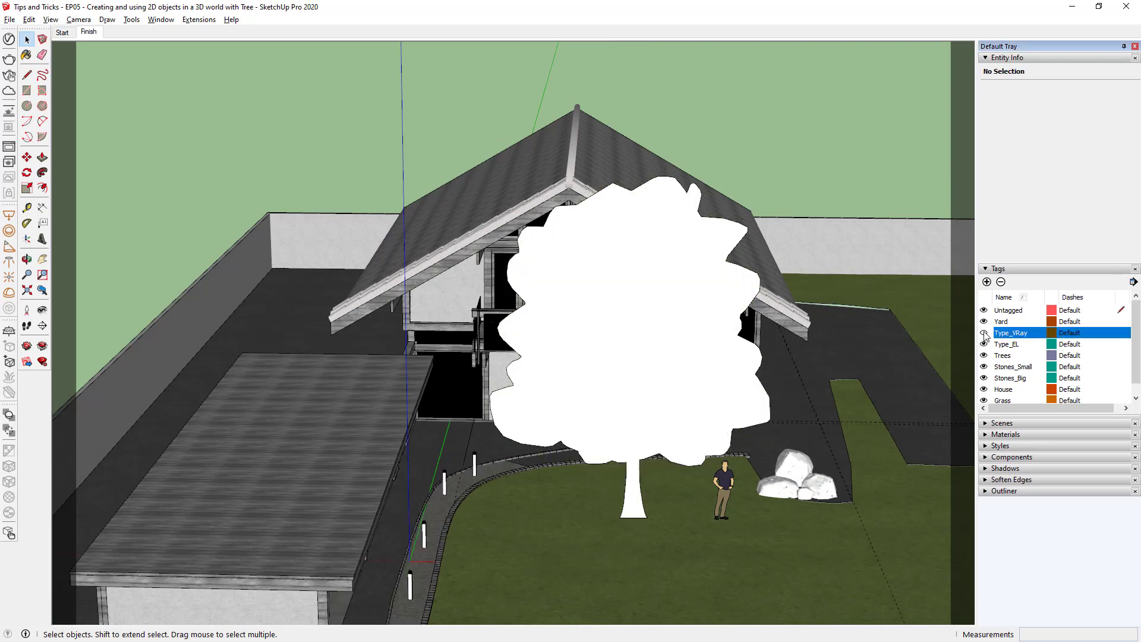
pyautogui.click(985, 335)
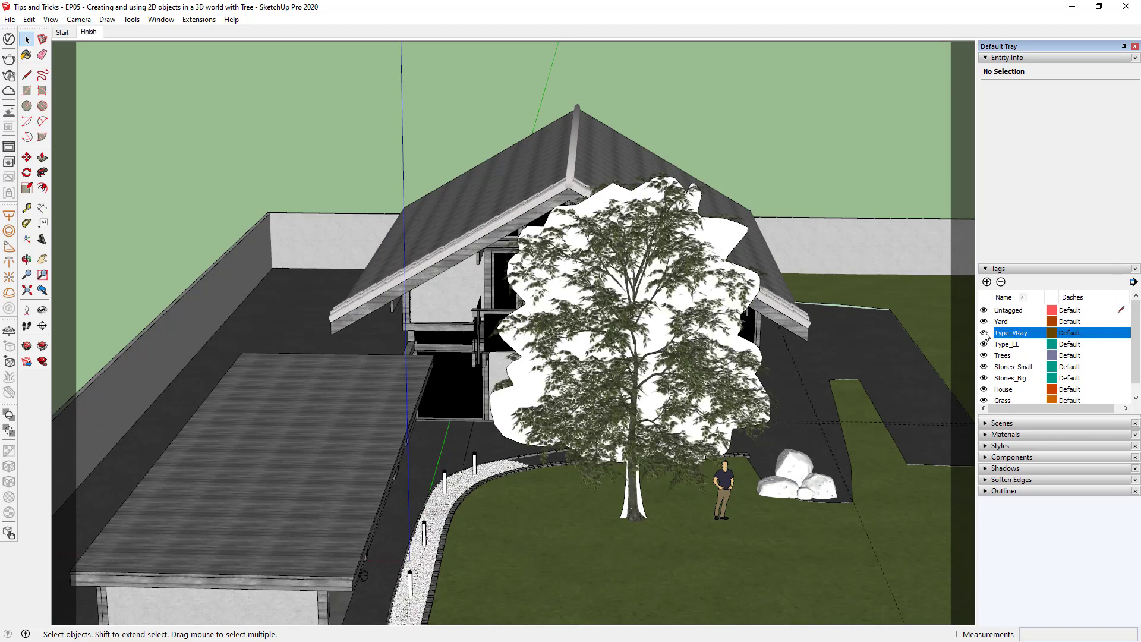
pyautogui.click(984, 344)
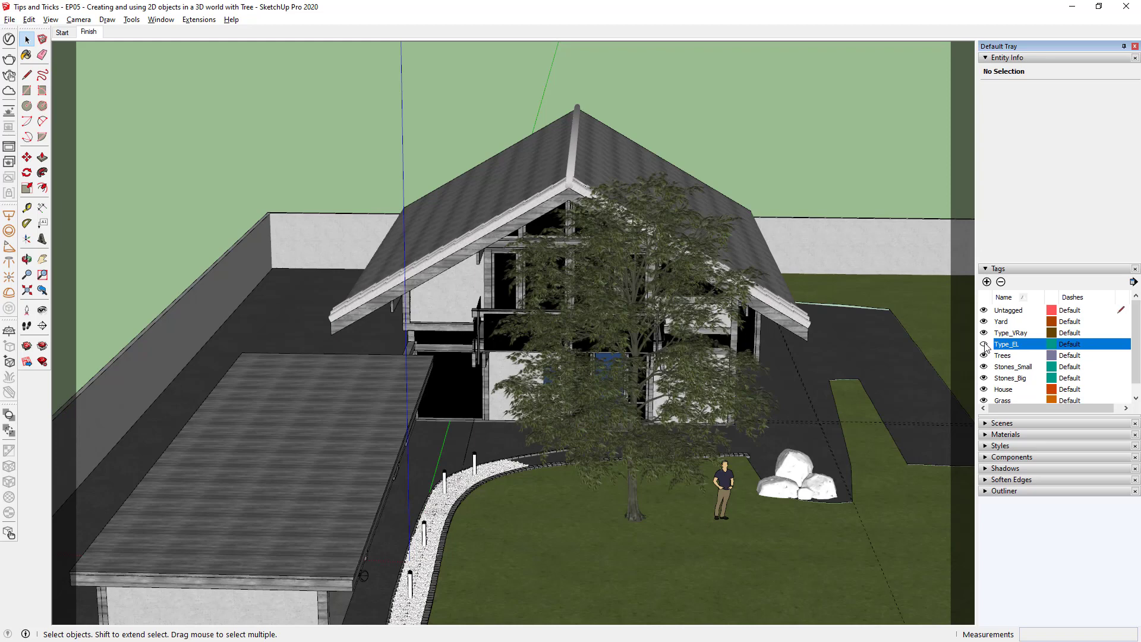
pyautogui.click(985, 345)
pyautogui.click(985, 345)
pyautogui.click(984, 345)
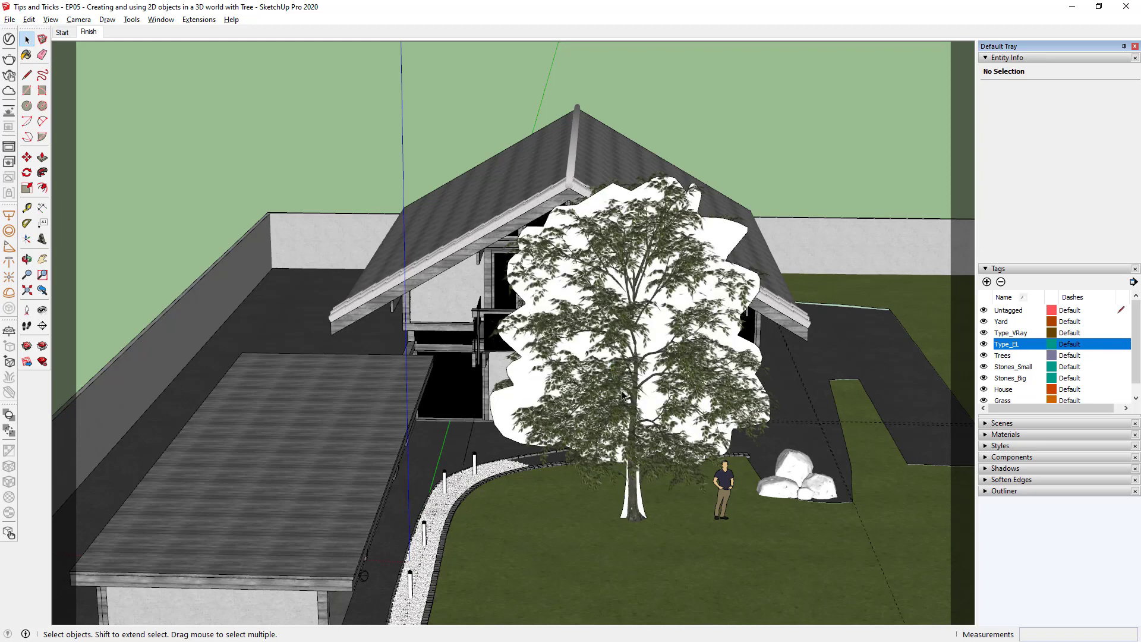
# Hide Type_EL in the Finish scene and update that scene to keep it hidden.
pyautogui.click(91, 32)
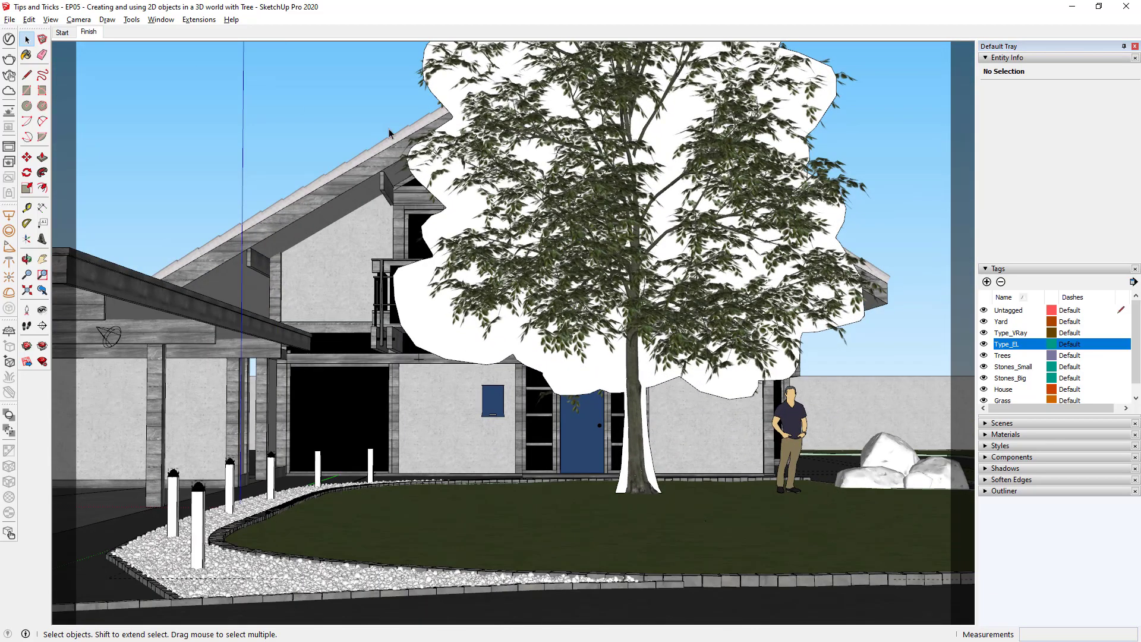
pyautogui.click(984, 344)
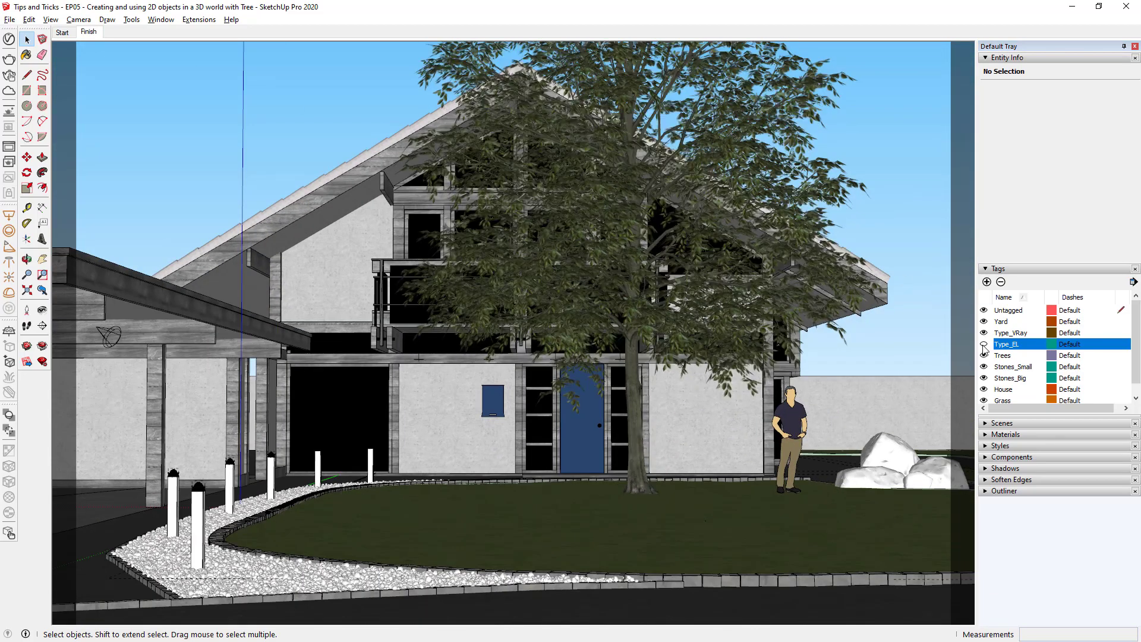
pyautogui.click(988, 422)
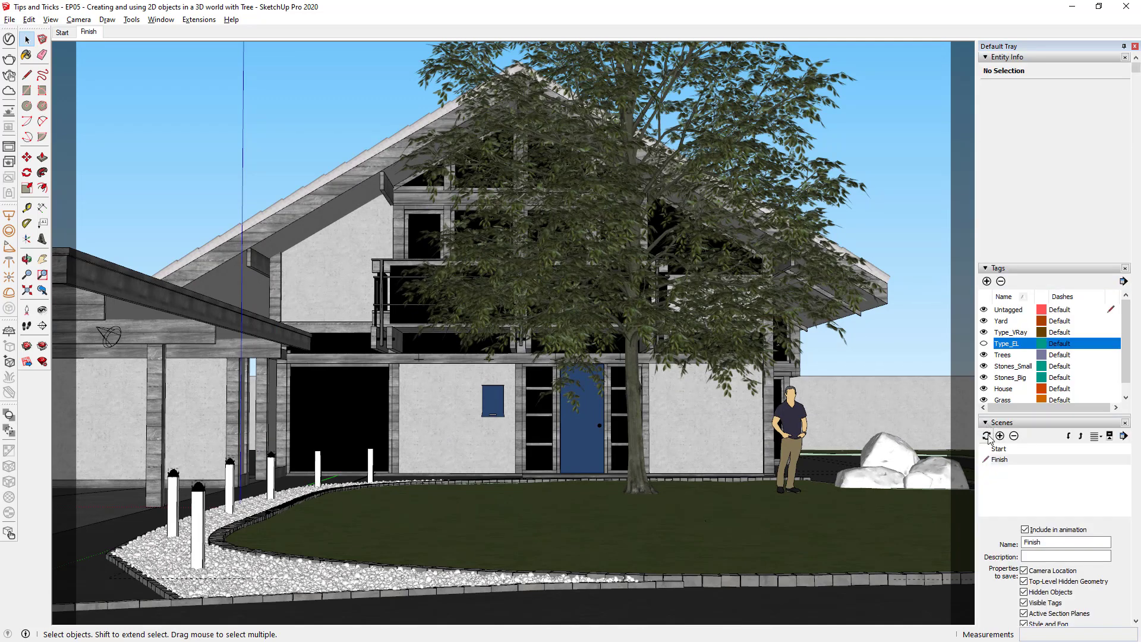
pyautogui.click(987, 437)
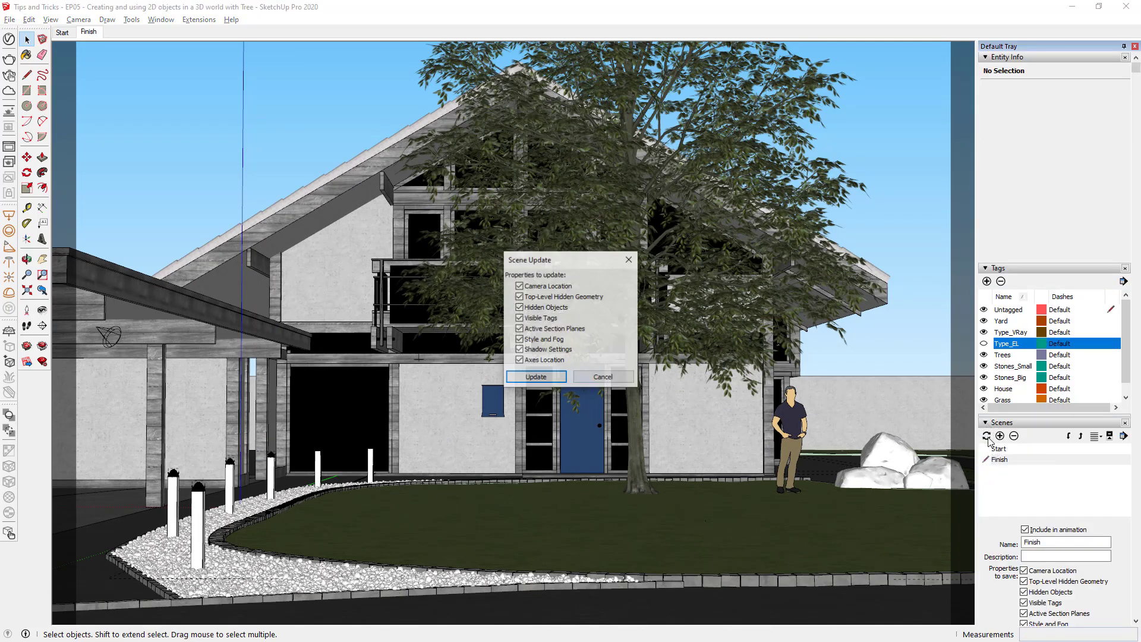
pyautogui.click(549, 376)
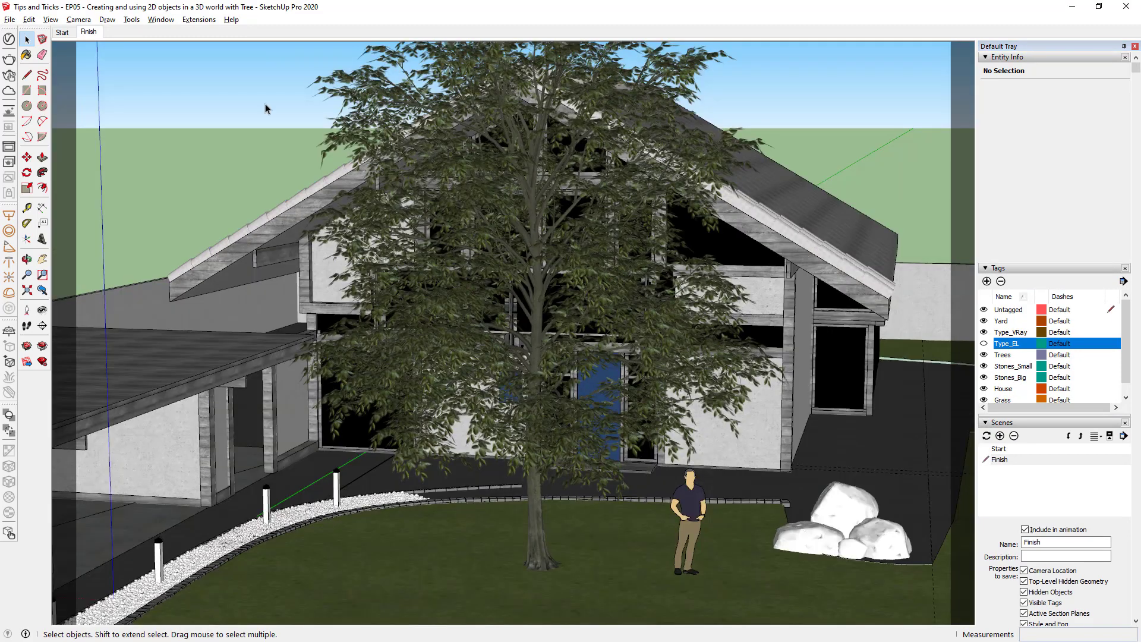
pyautogui.click(86, 38)
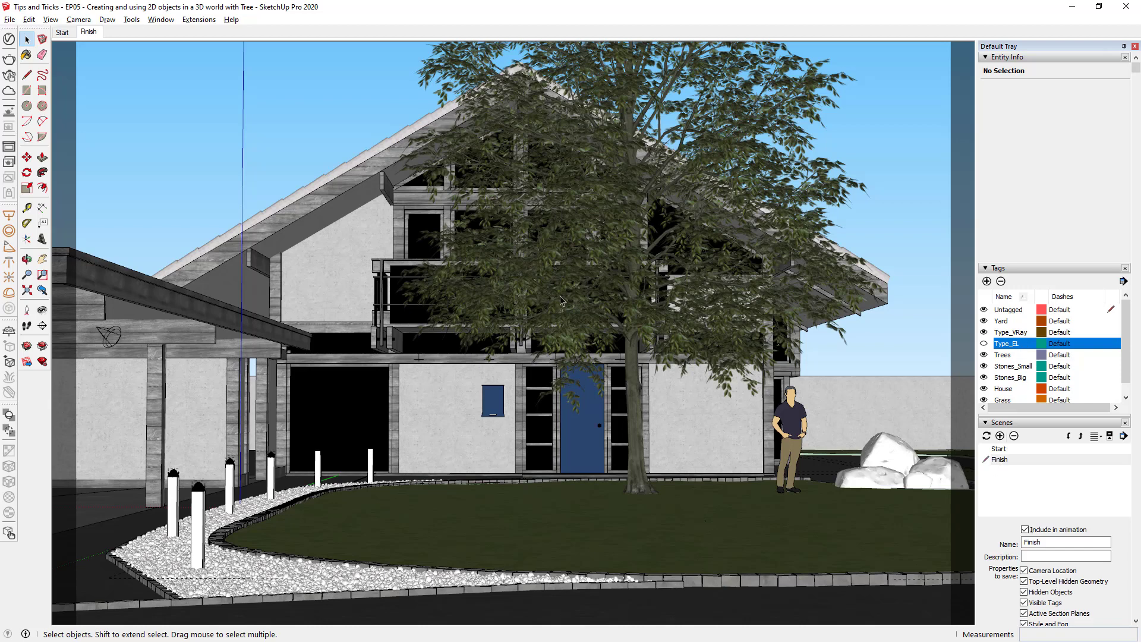
# Frame the house in Front view with Type_VRay hidden and the Type_EL silhouette shown.
pyautogui.scroll(-5, 561, 300)
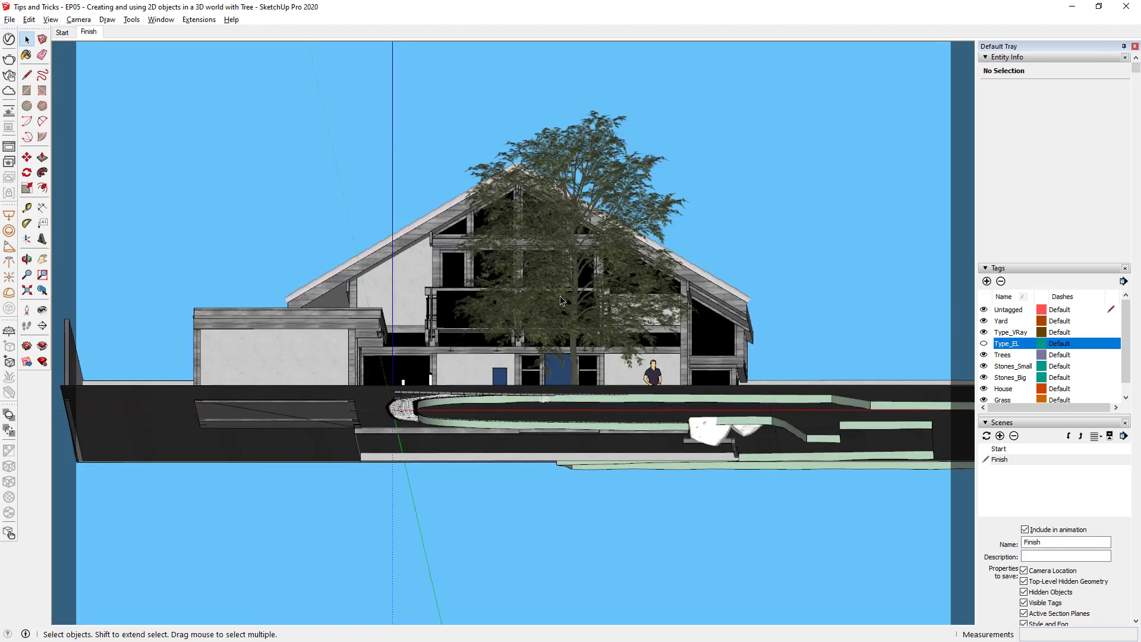
pyautogui.press('F2')
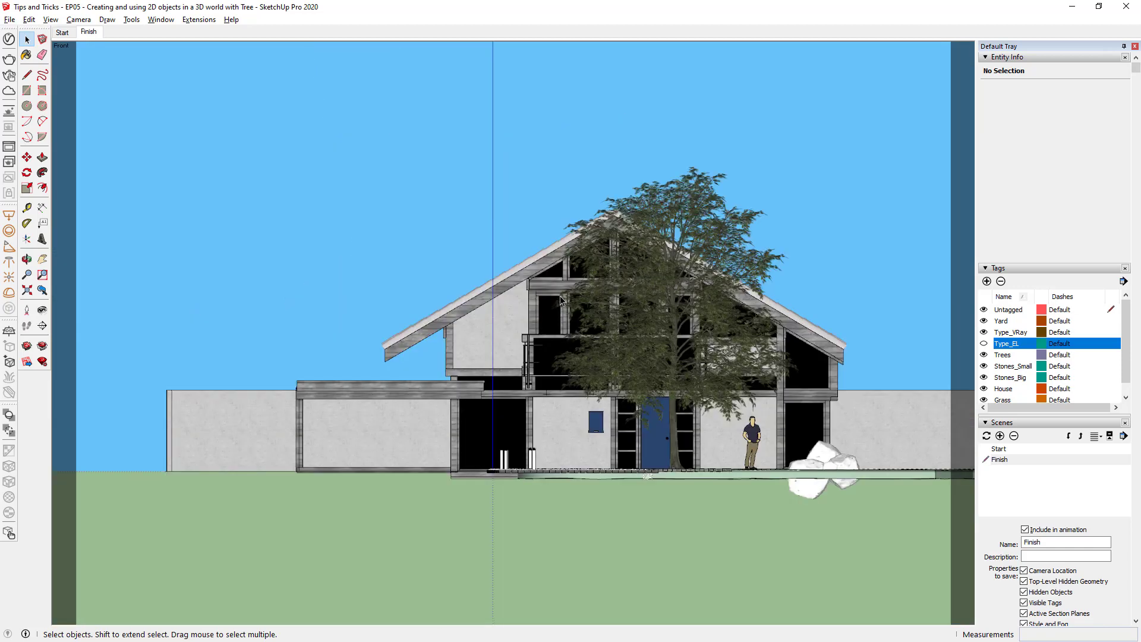
pyautogui.scroll(5, 607, 344)
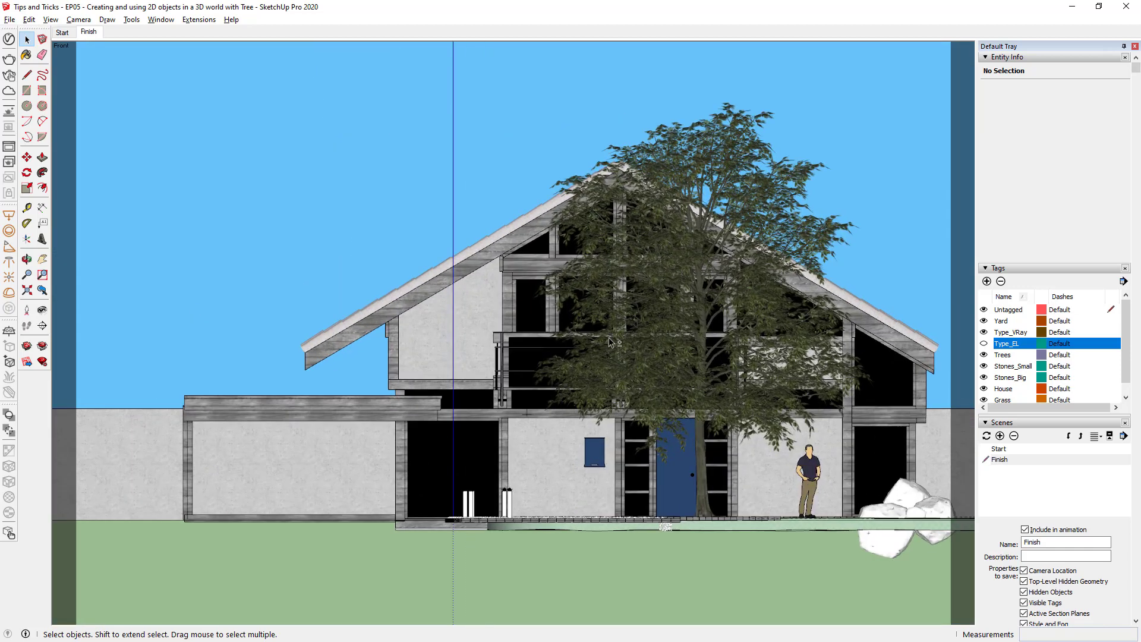
pyautogui.keyDown('shift'); pyautogui.moveTo(600, 344); pyautogui.dragTo(548, 356, button='middle'); pyautogui.keyUp('shift')
pyautogui.scroll(1, 548, 355)
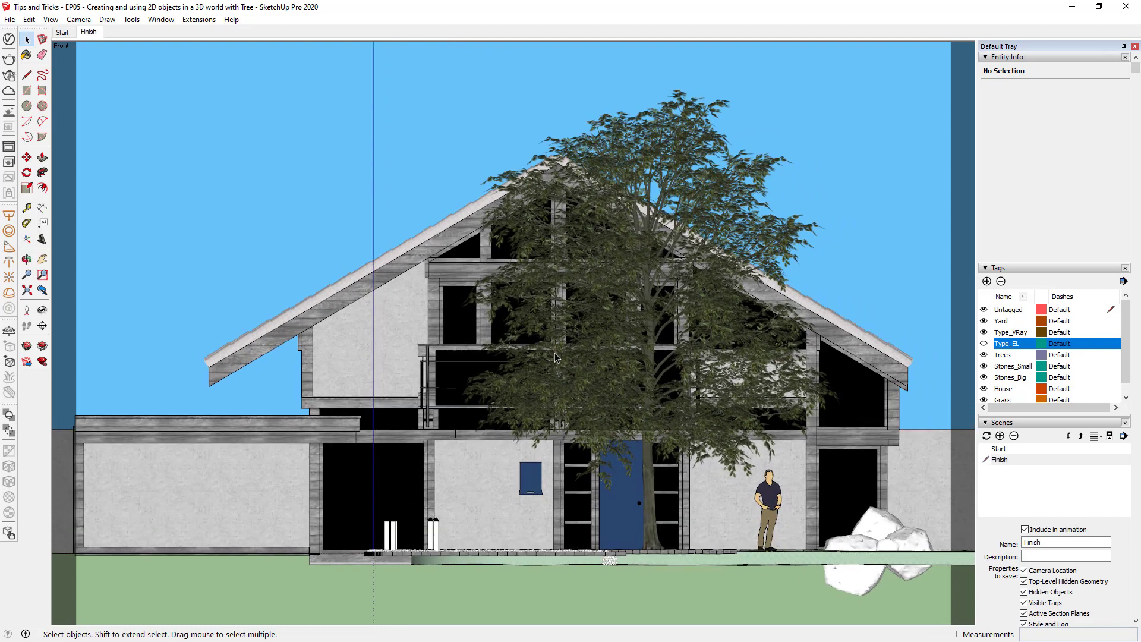
pyautogui.scroll(-1, 556, 357)
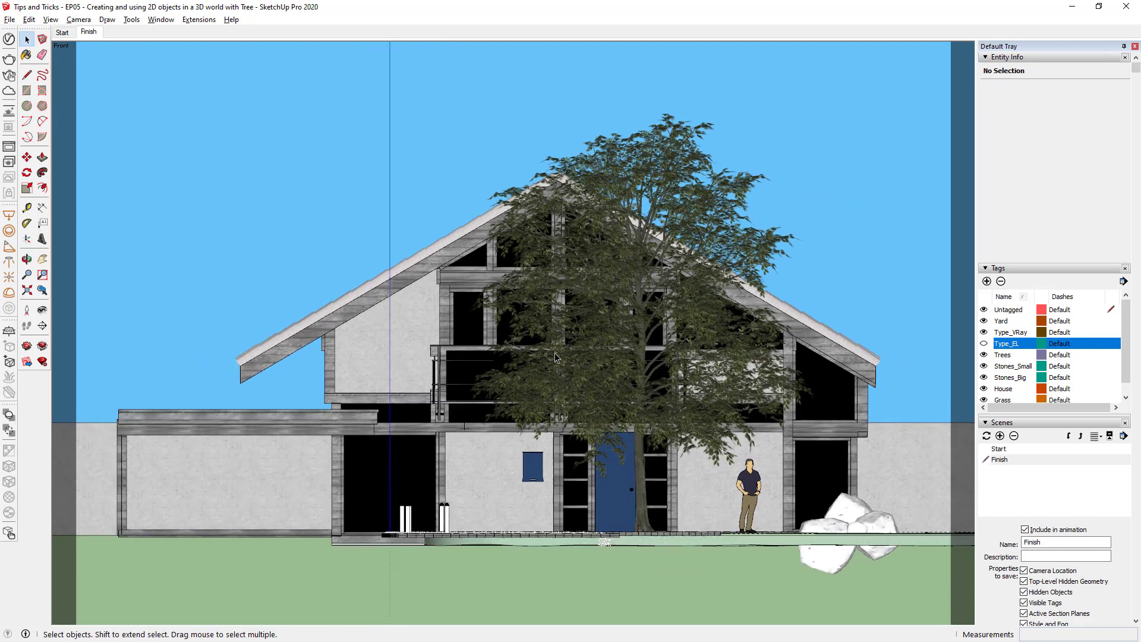
pyautogui.click(984, 332)
pyautogui.click(984, 343)
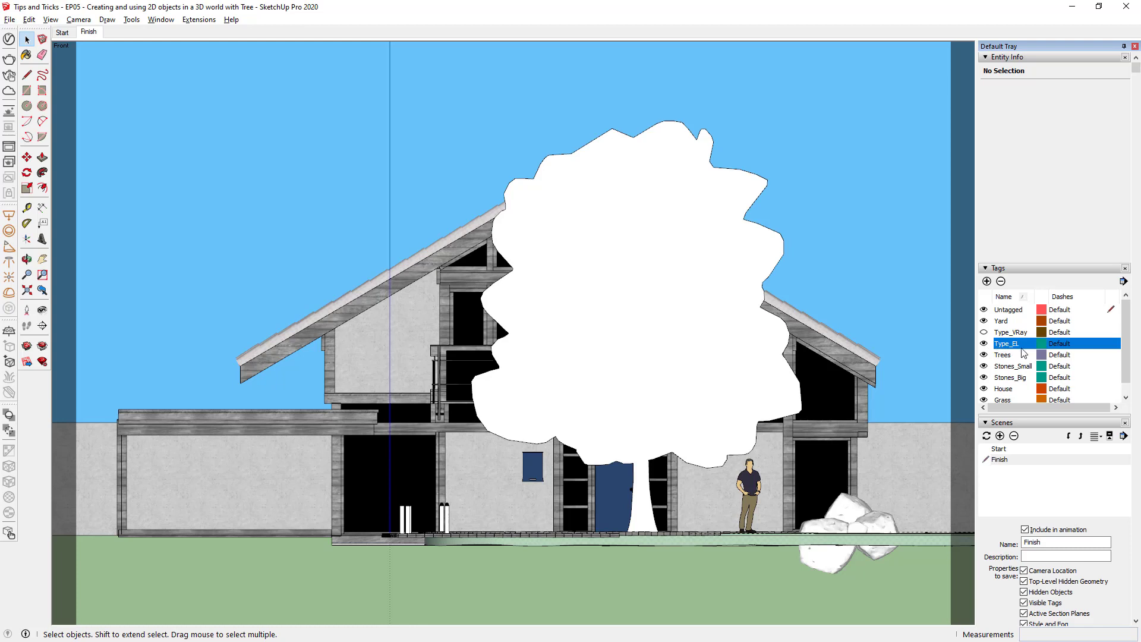
# Add a scene from this view and name it EL_01.
pyautogui.click(1000, 435)
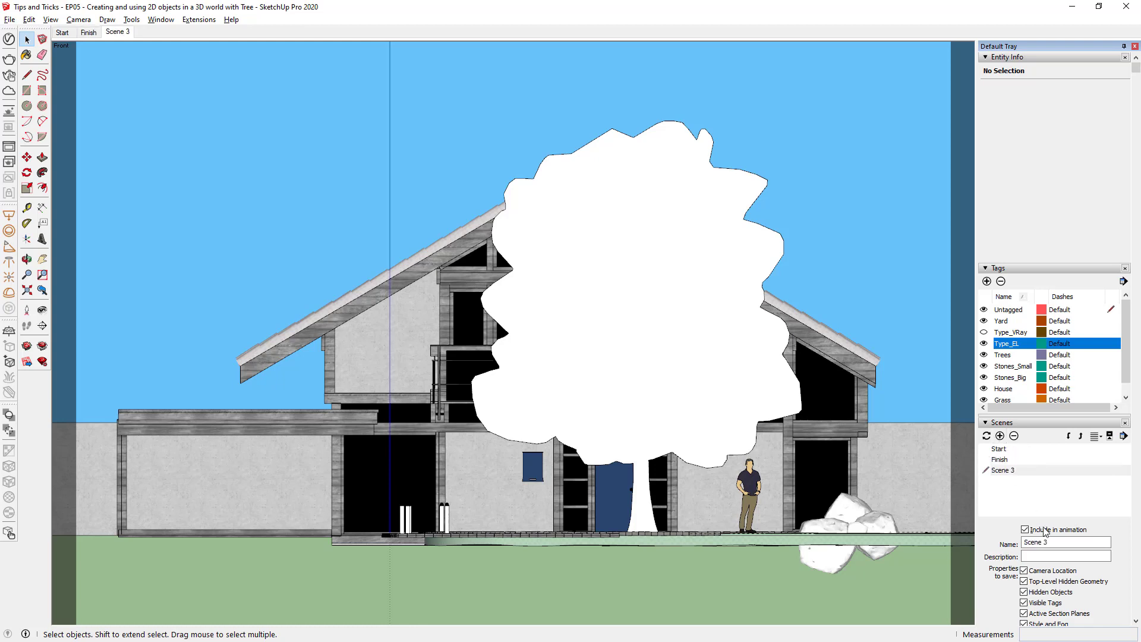
pyautogui.moveTo(1048, 542); pyautogui.dragTo(979, 538)
pyautogui.write('EL_01')
pyautogui.press('Return')
# Alternate between the Finish and EL_01 scenes twice, then collapse the Scenes panel.
pyautogui.click(95, 34)
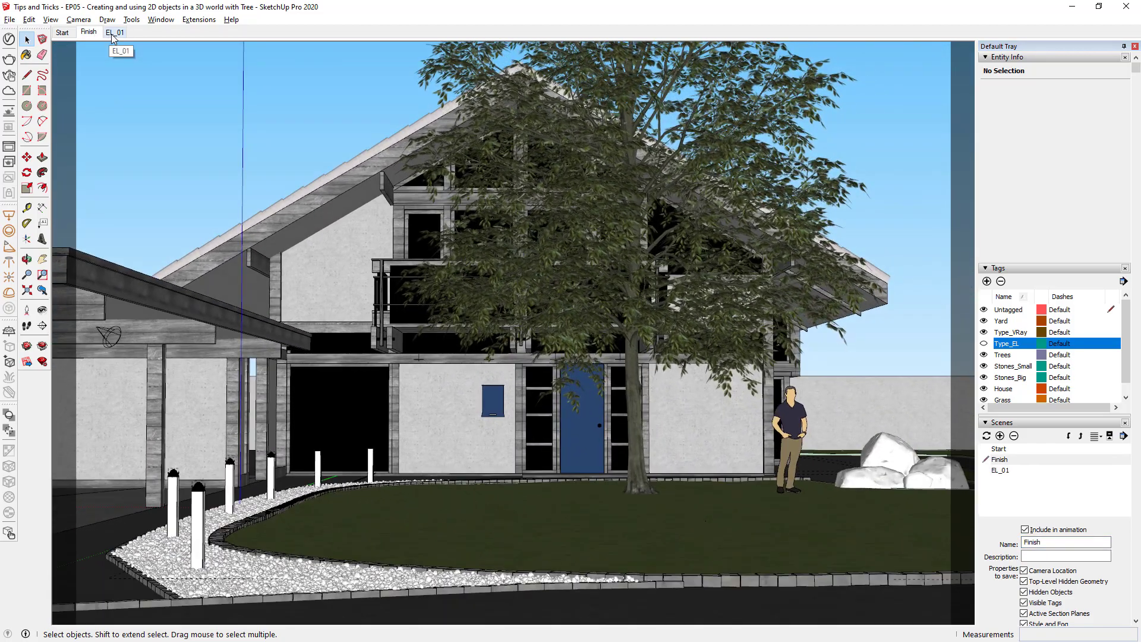
pyautogui.click(112, 33)
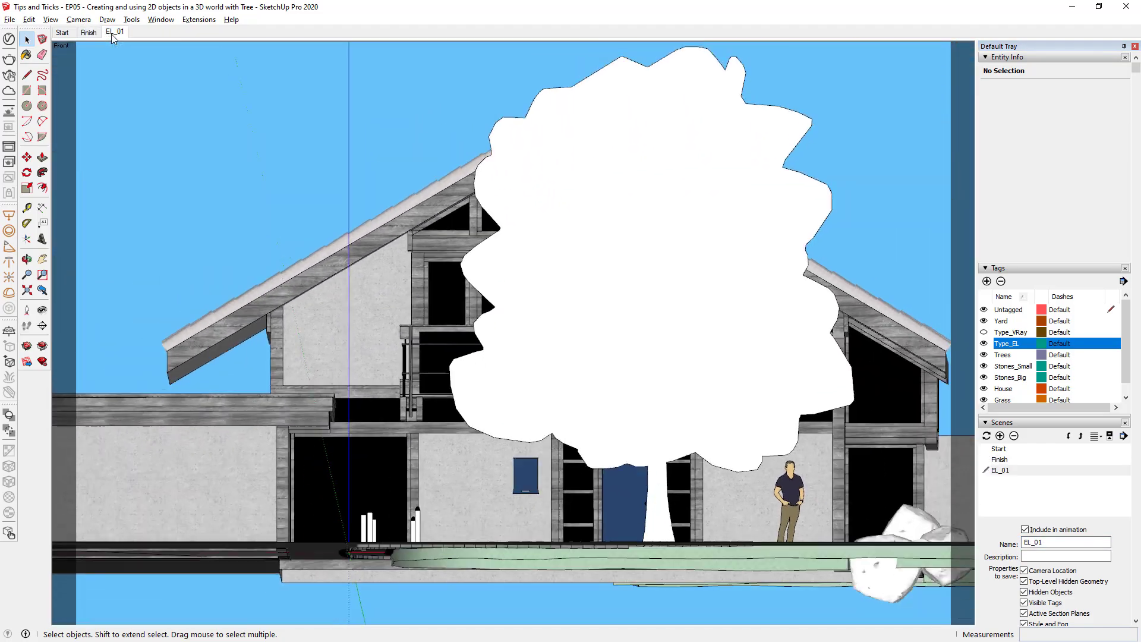
pyautogui.click(84, 34)
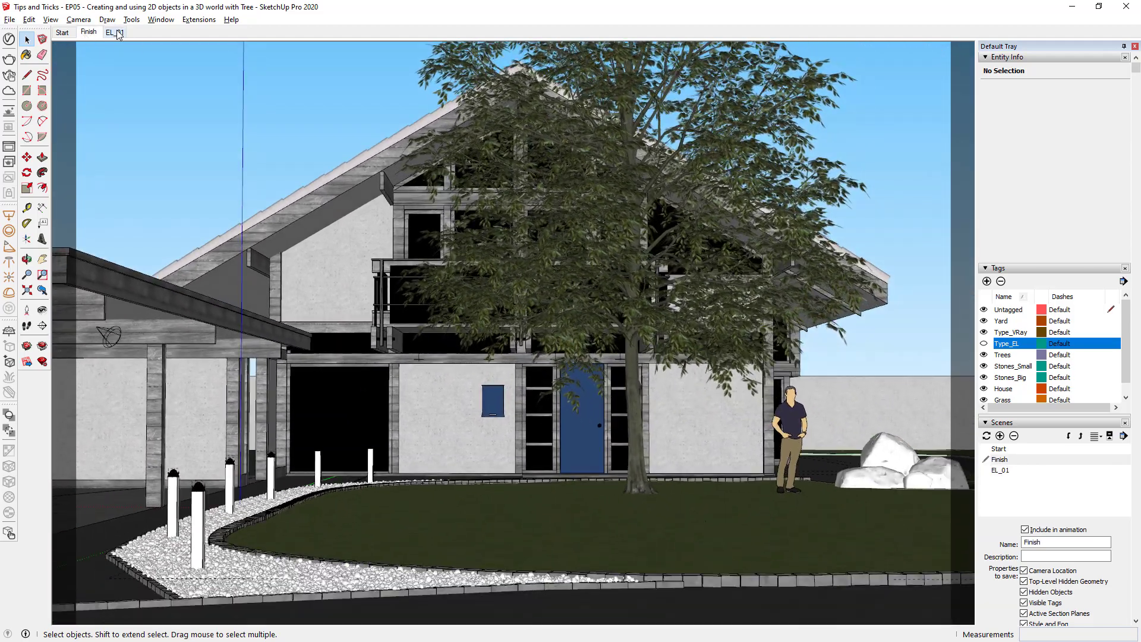
pyautogui.click(117, 34)
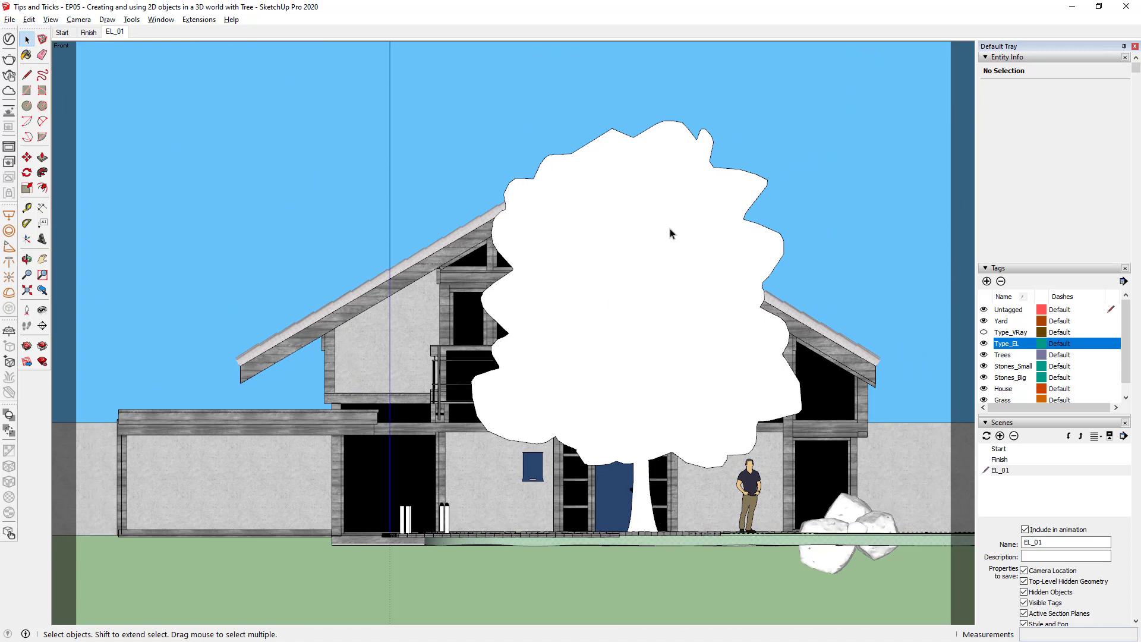
pyautogui.click(989, 423)
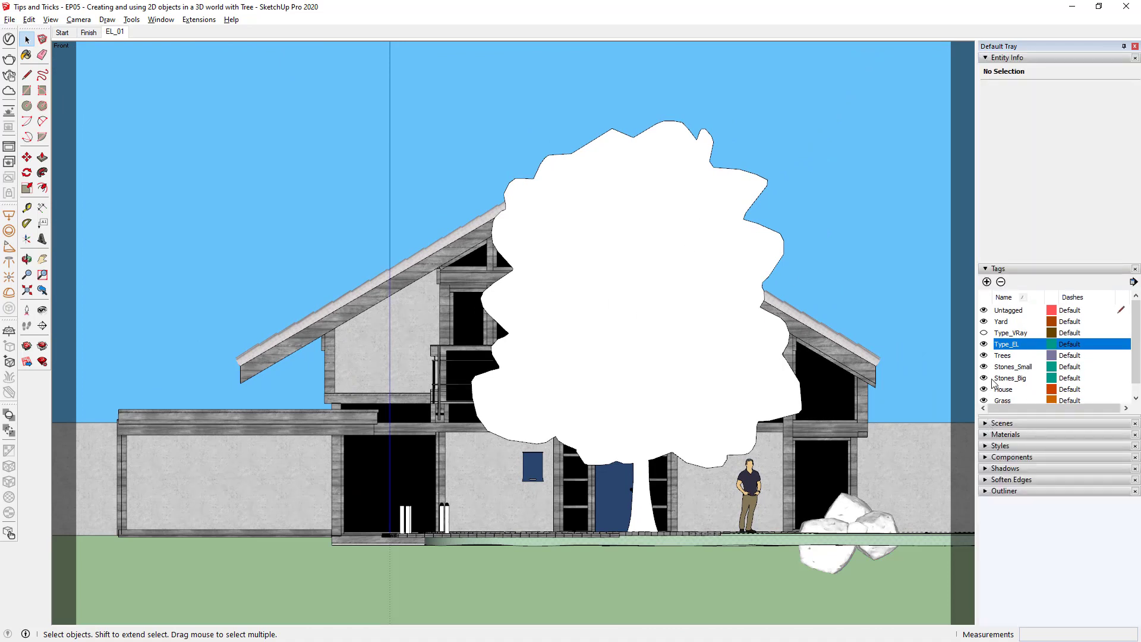
# Paint the Tree_001_EL silhouette with Translucent Glass Gray from the Glass and Mirrors collection.
pyautogui.click(986, 436)
pyautogui.doubleClick(596, 313)
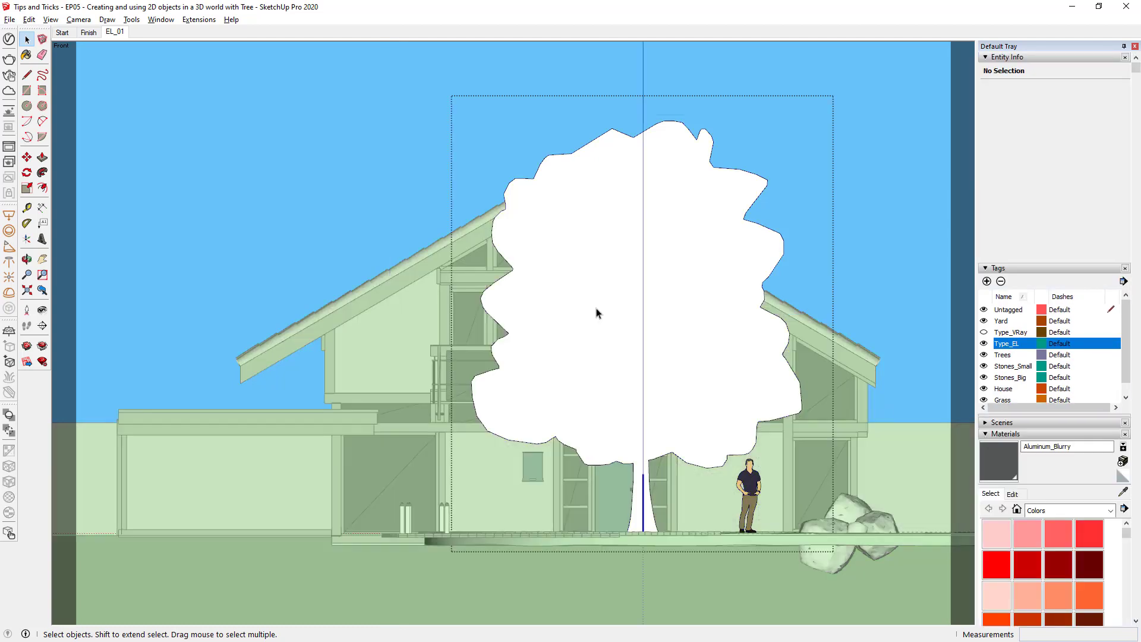
pyautogui.click(707, 247)
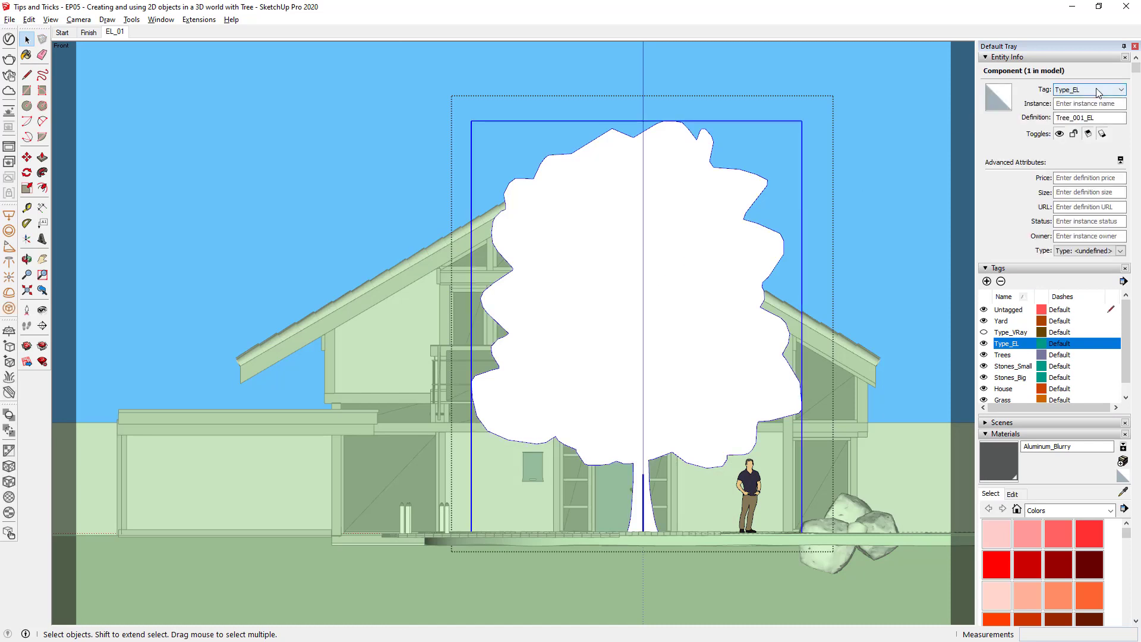
pyautogui.click(1110, 510)
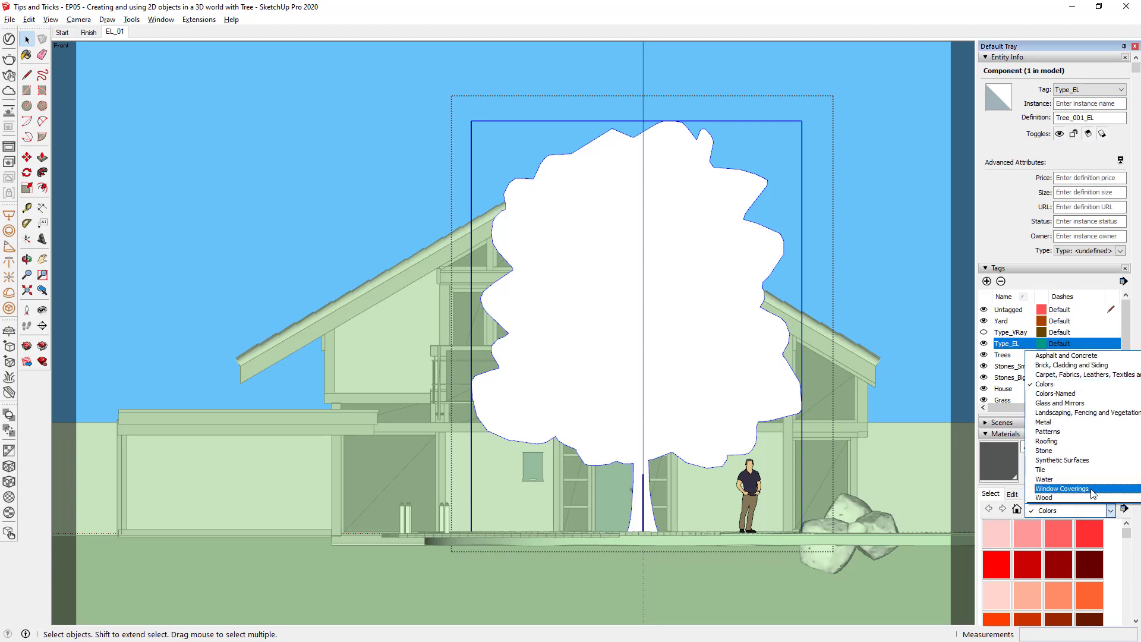
pyautogui.click(1101, 405)
pyautogui.click(1090, 562)
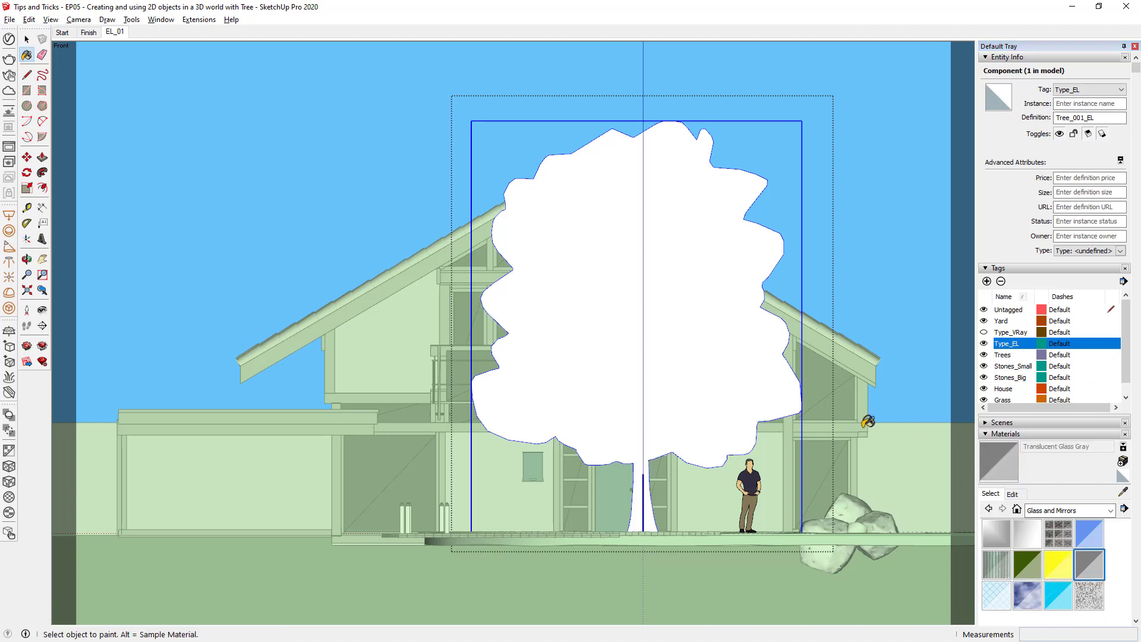
pyautogui.click(737, 375)
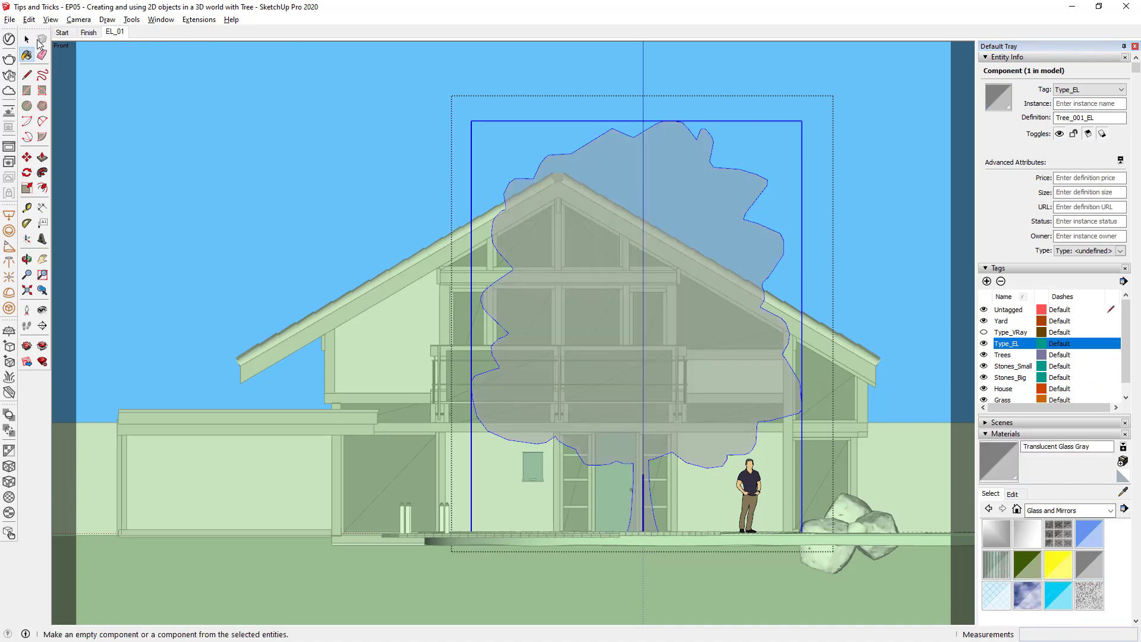
pyautogui.press('space')
pyautogui.click(323, 129)
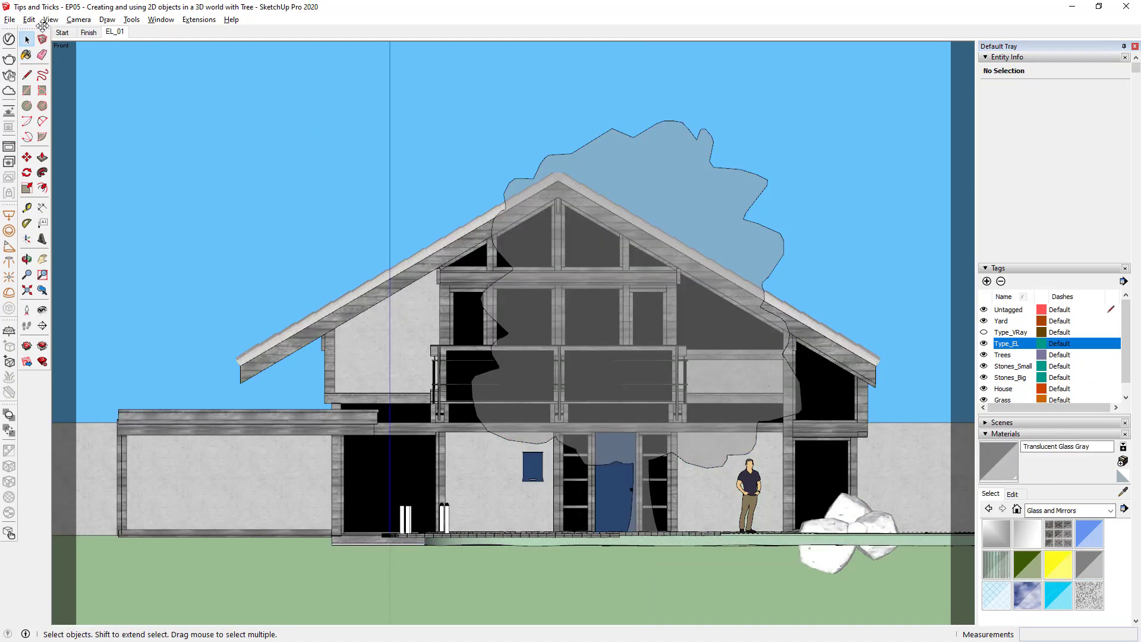
# Check the Finish and EL_01 scenes, orbit to a top-down yard view, and open 3D Warehouse.
pyautogui.click(97, 33)
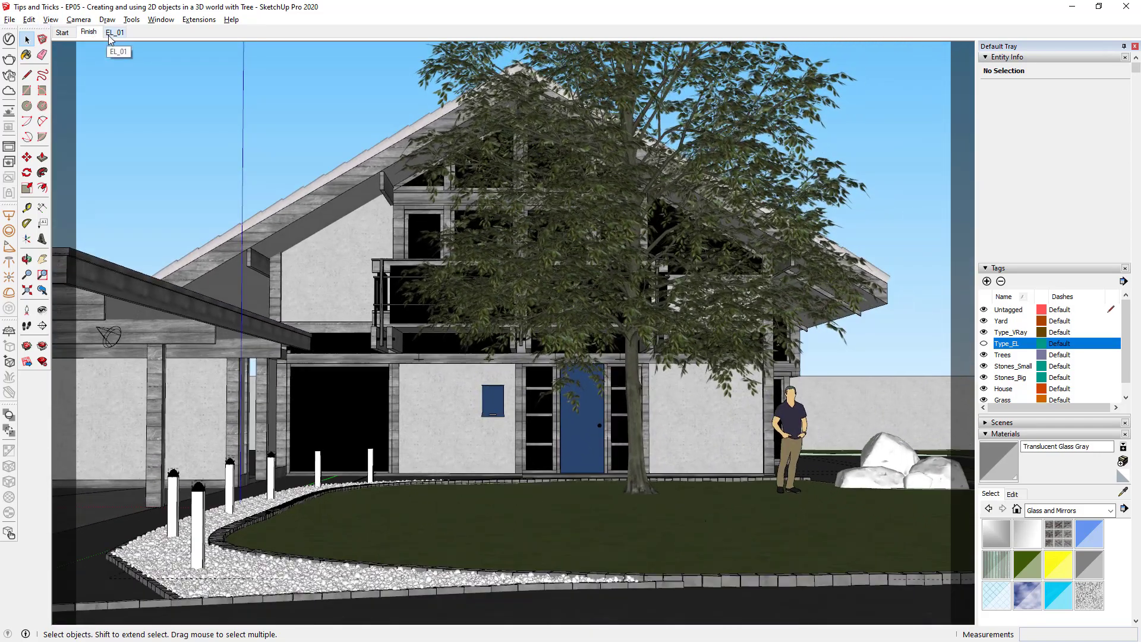
pyautogui.click(110, 35)
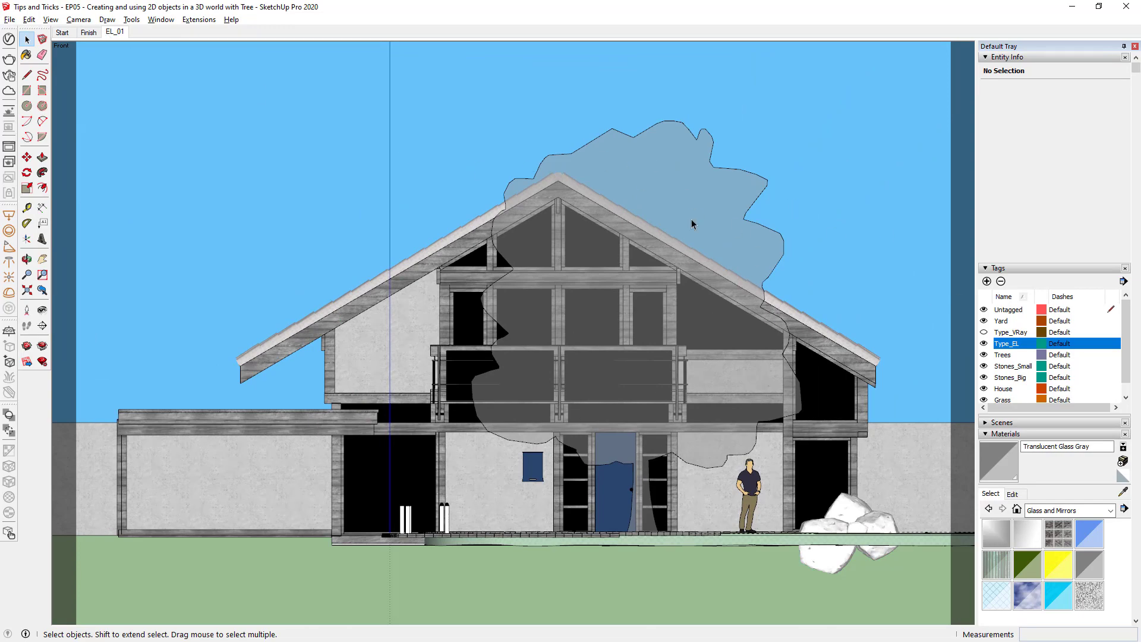
pyautogui.moveTo(691, 218); pyautogui.dragTo(665, 359, button='middle')
pyautogui.doubleClick(664, 359)
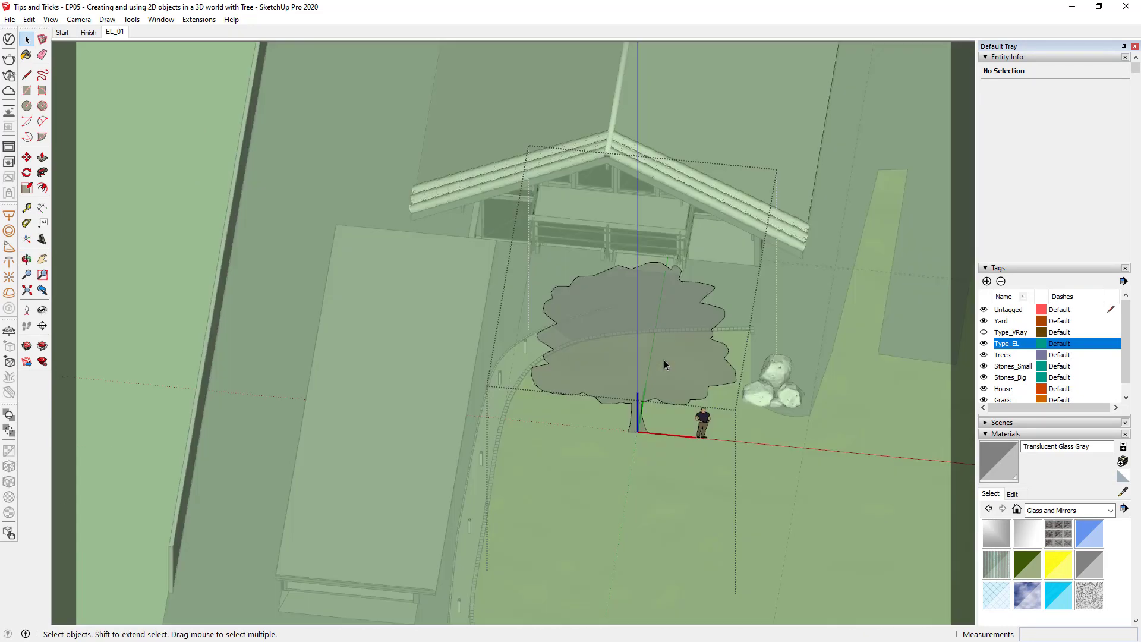
pyautogui.click(161, 20)
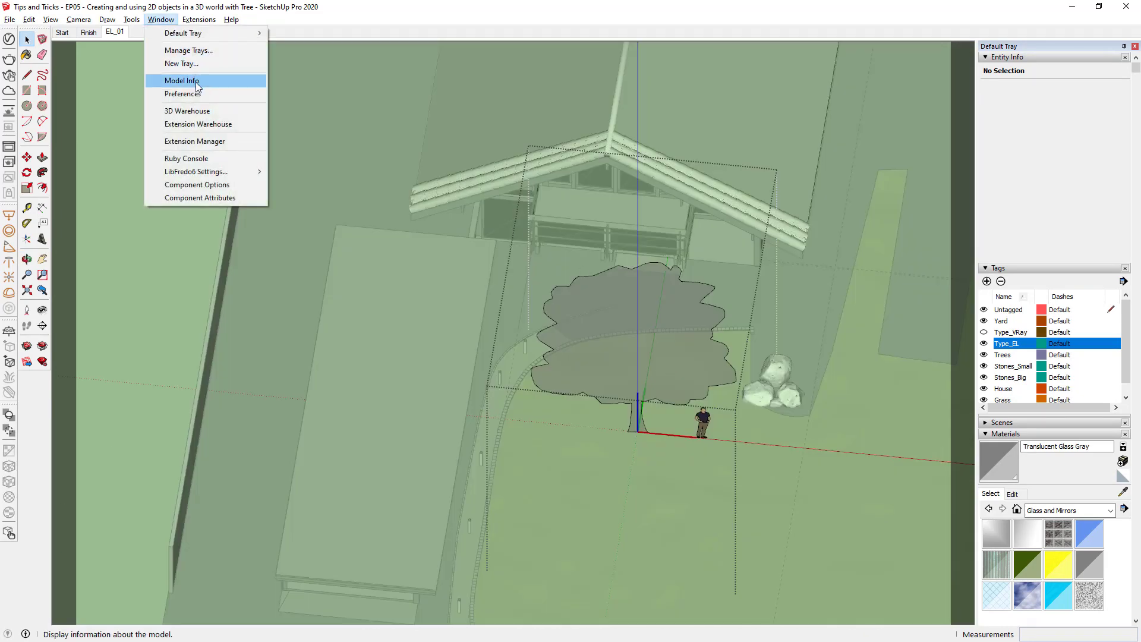
pyautogui.click(201, 111)
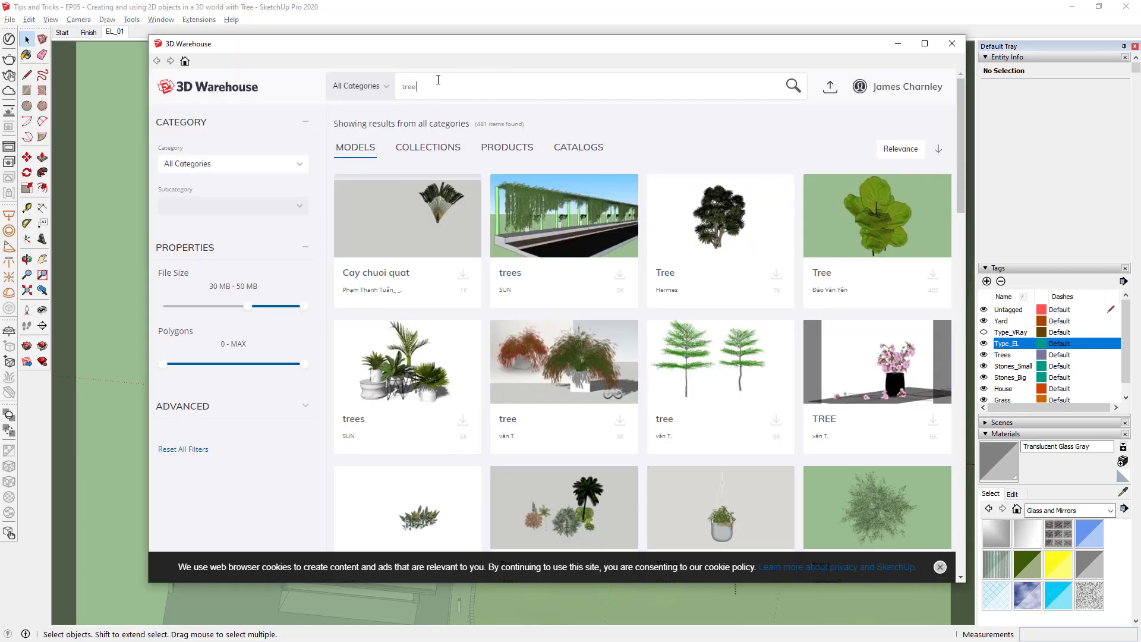
# Search 3D Warehouse for 'tree 2d plan' and filter results to 0–1 MB file size.
pyautogui.write('d plan')
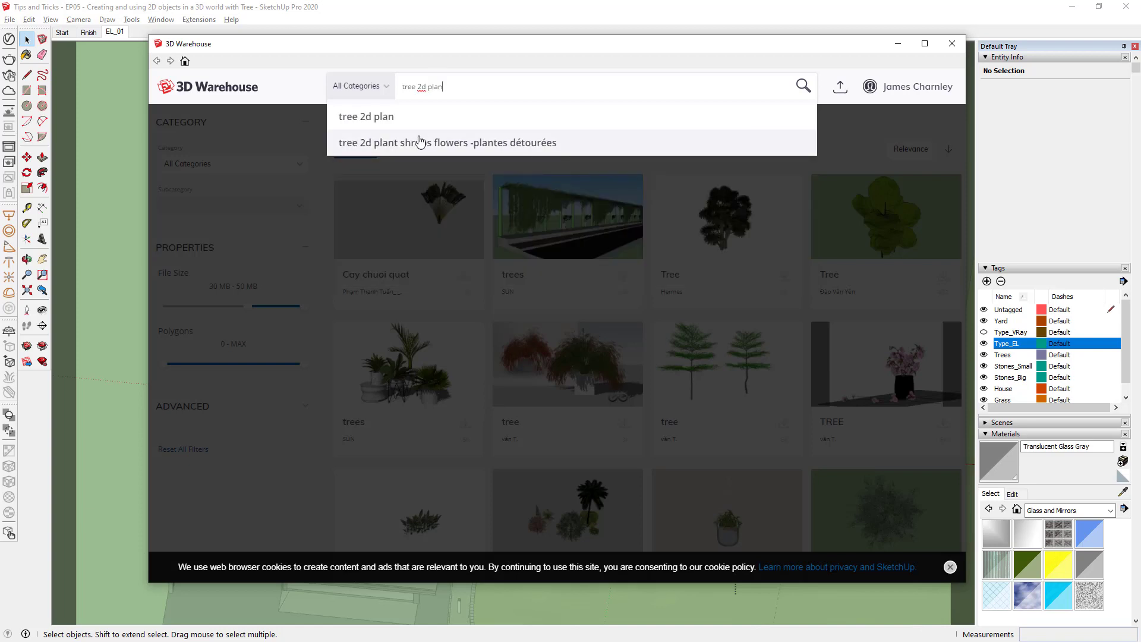
pyautogui.press('Return')
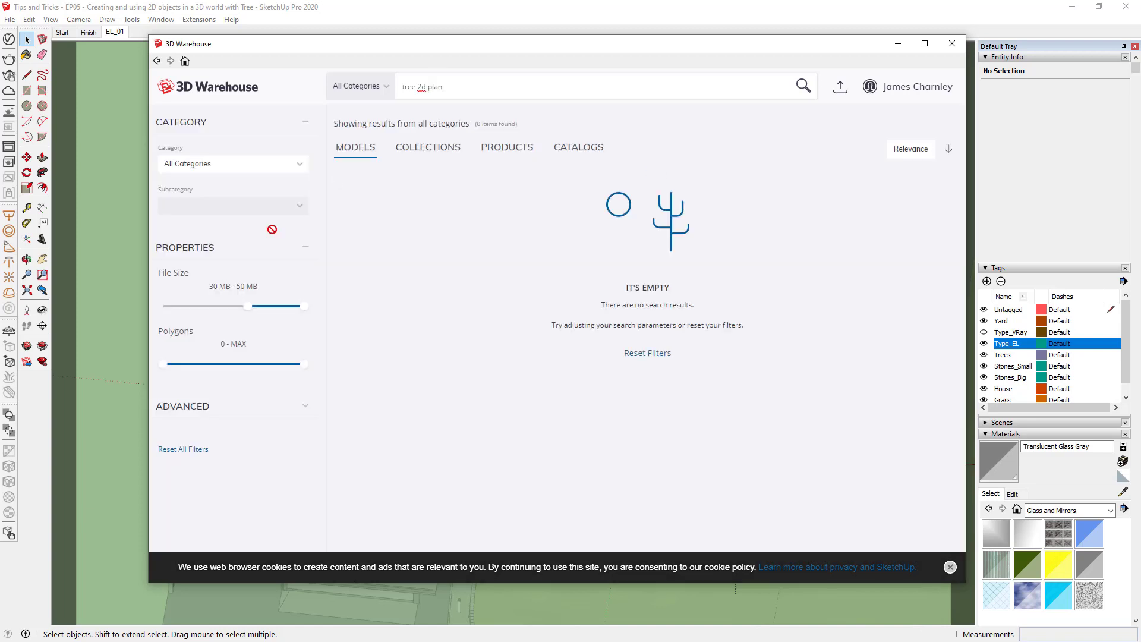
pyautogui.moveTo(248, 308); pyautogui.dragTo(109, 309)
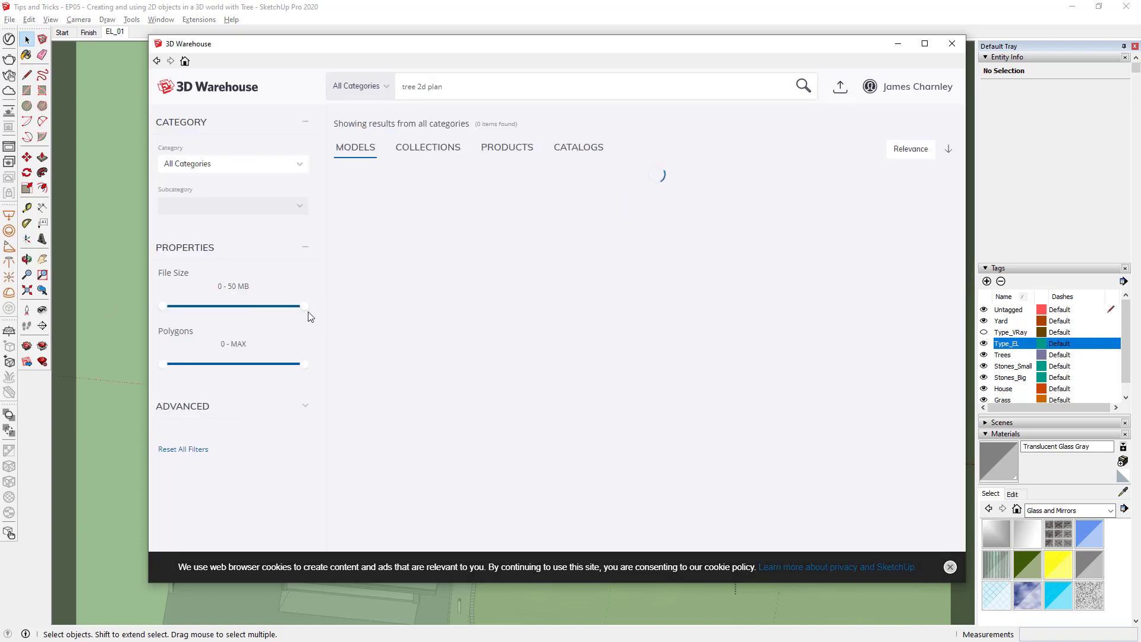
pyautogui.moveTo(304, 306); pyautogui.dragTo(166, 318)
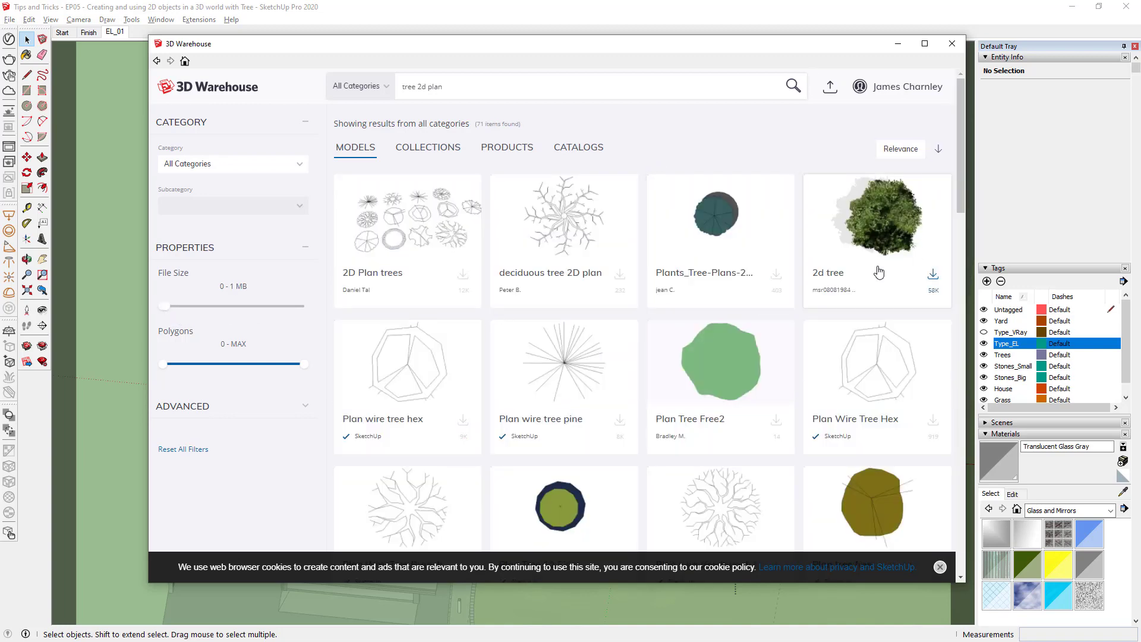
# Find 'Plan tree random' in the results and download it.
pyautogui.scroll(-4, 879, 271)
pyautogui.scroll(-7, 879, 271)
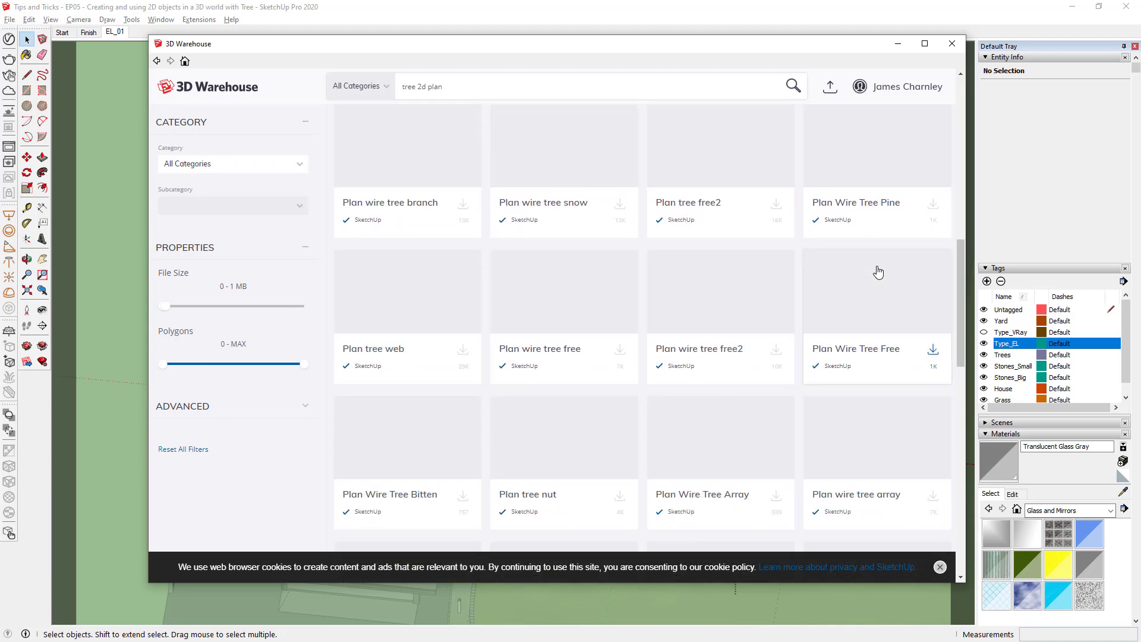
pyautogui.scroll(-6, 879, 272)
pyautogui.scroll(-4, 878, 271)
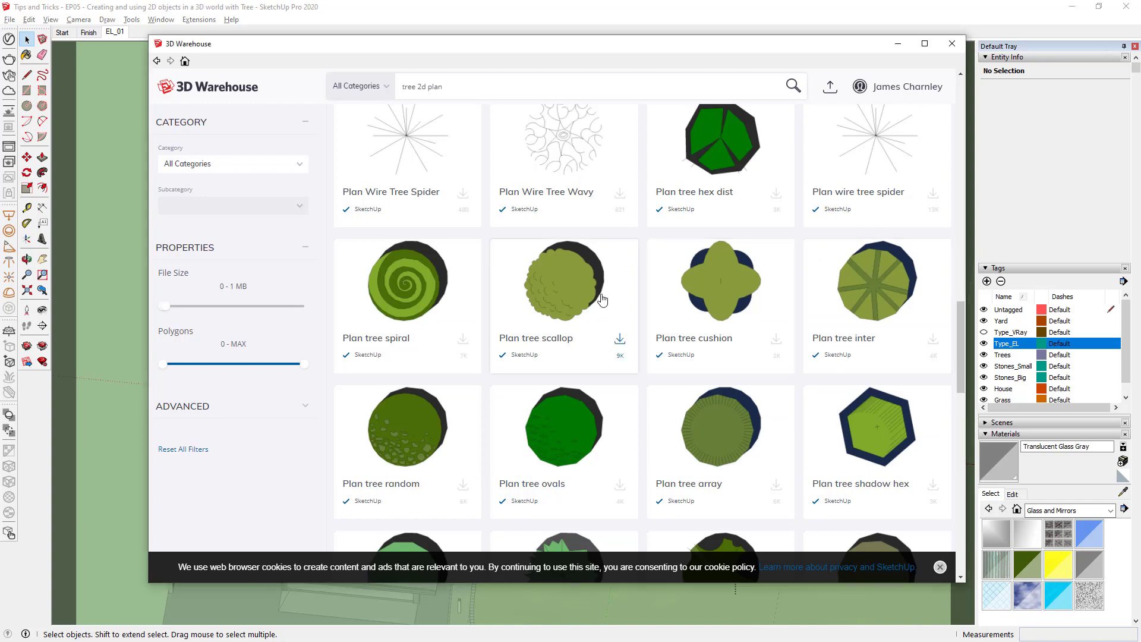
pyautogui.click(410, 445)
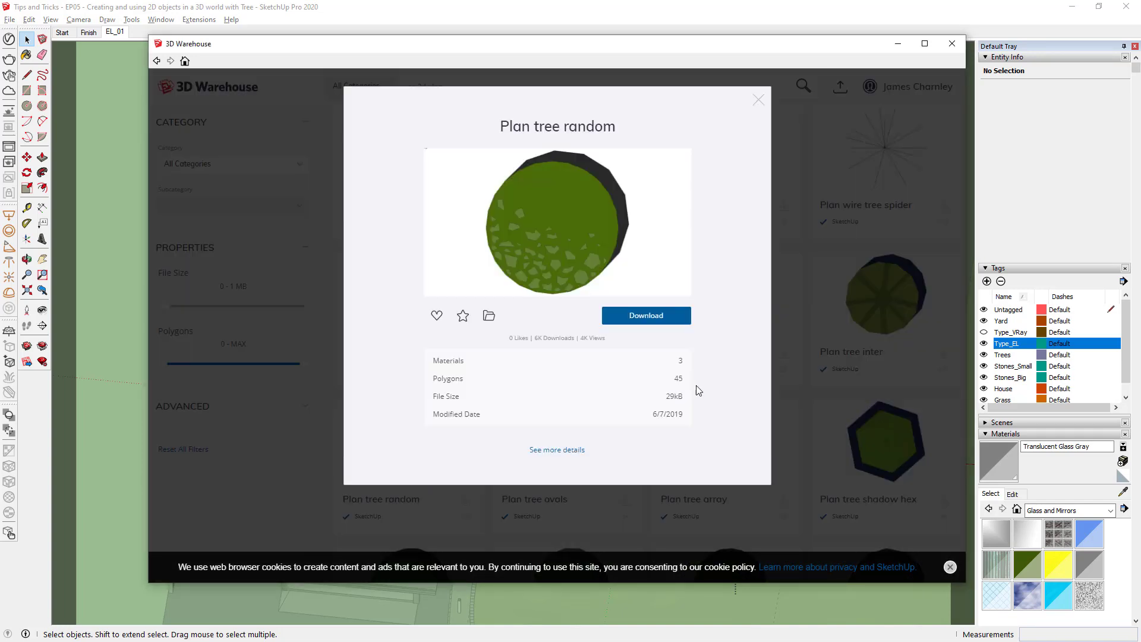
pyautogui.click(656, 327)
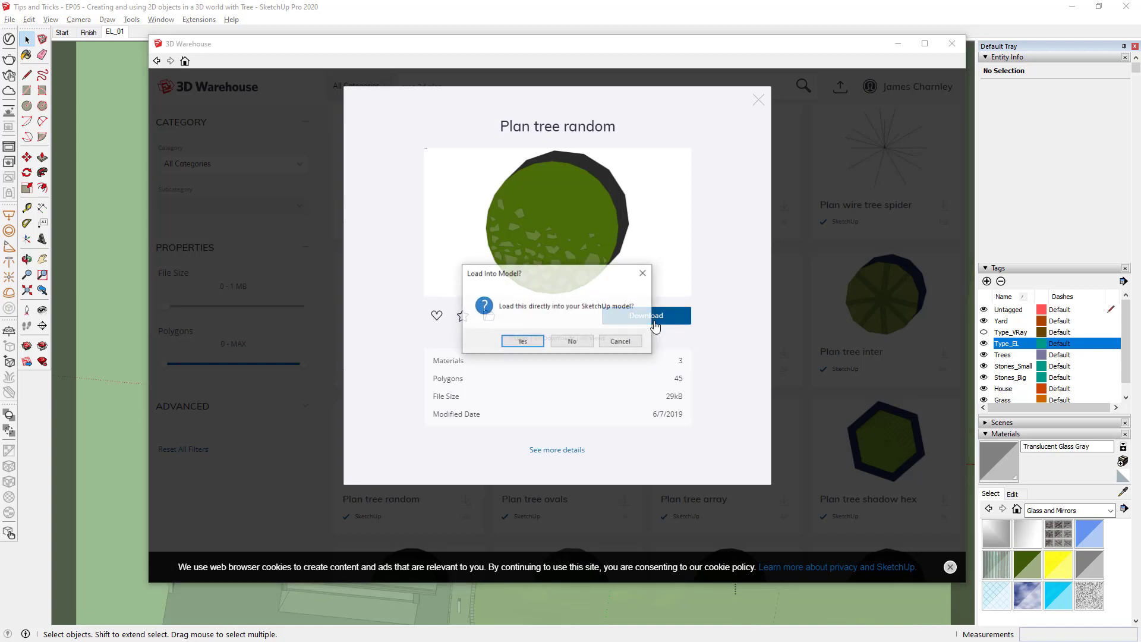
# Load 'Plan tree random' into the model and move it onto the model origin on the lawn.
pyautogui.click(539, 338)
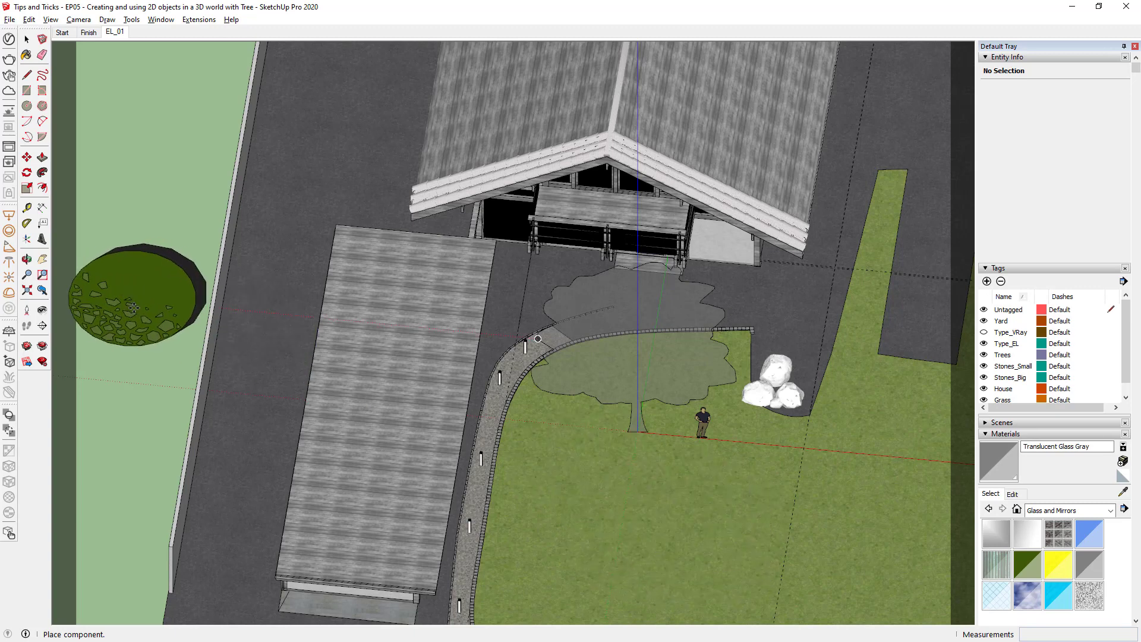
pyautogui.click(131, 180)
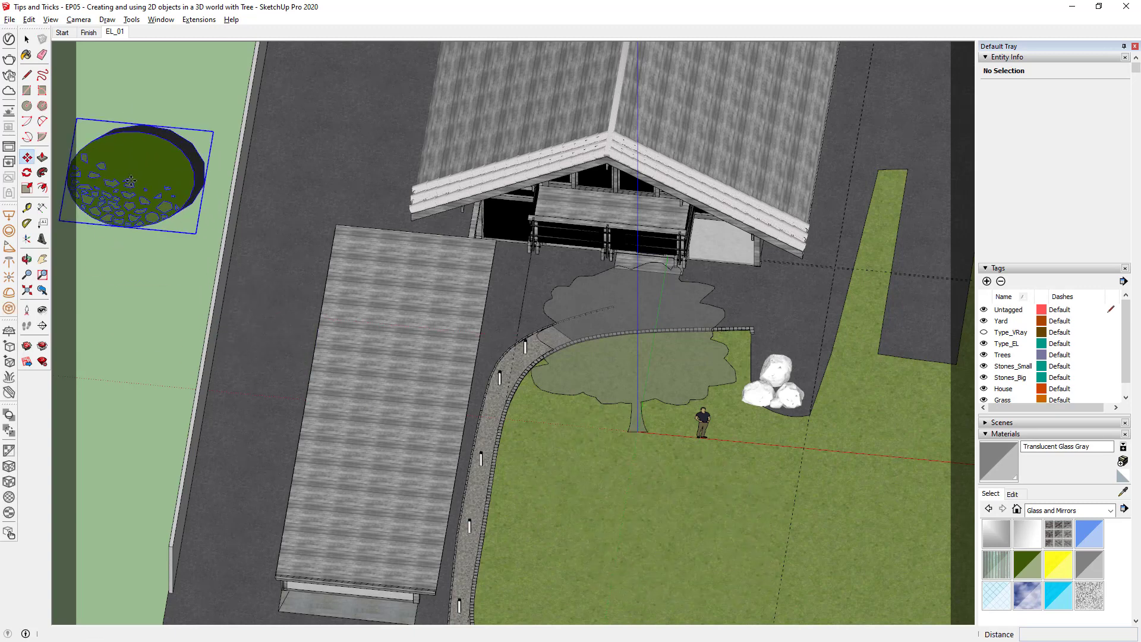
pyautogui.click(130, 180)
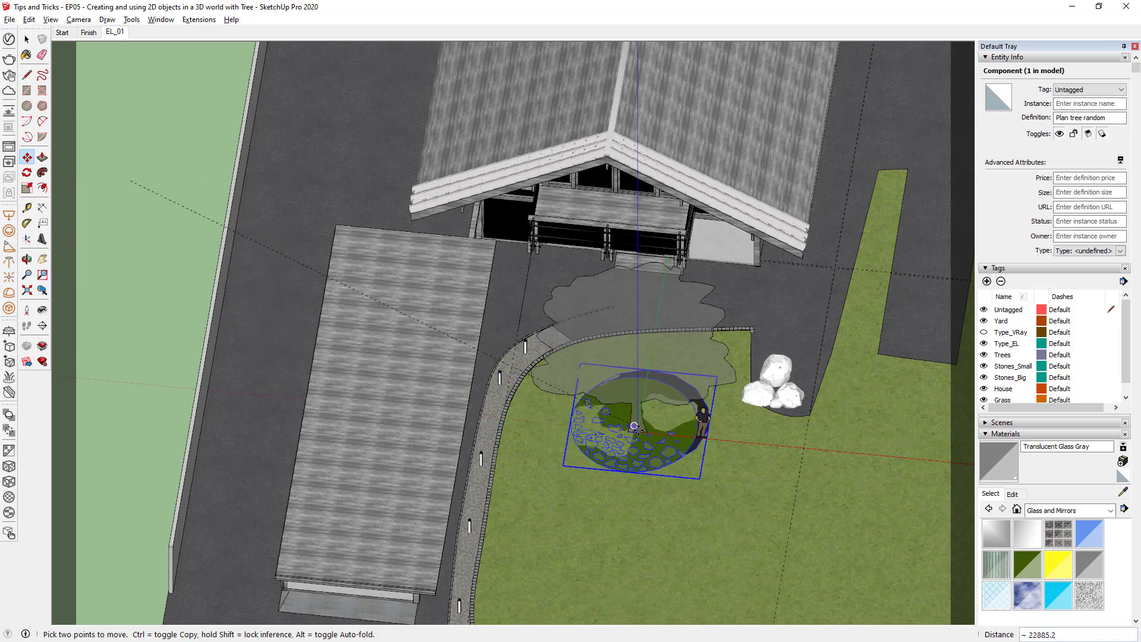
pyautogui.scroll(5, 638, 431)
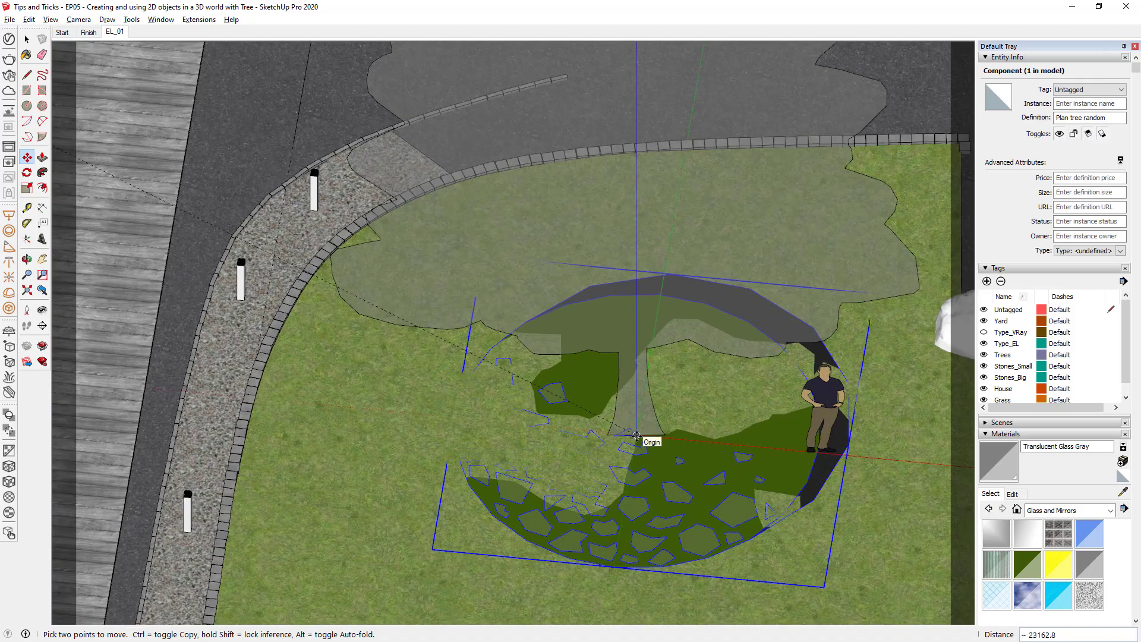
pyautogui.click(637, 436)
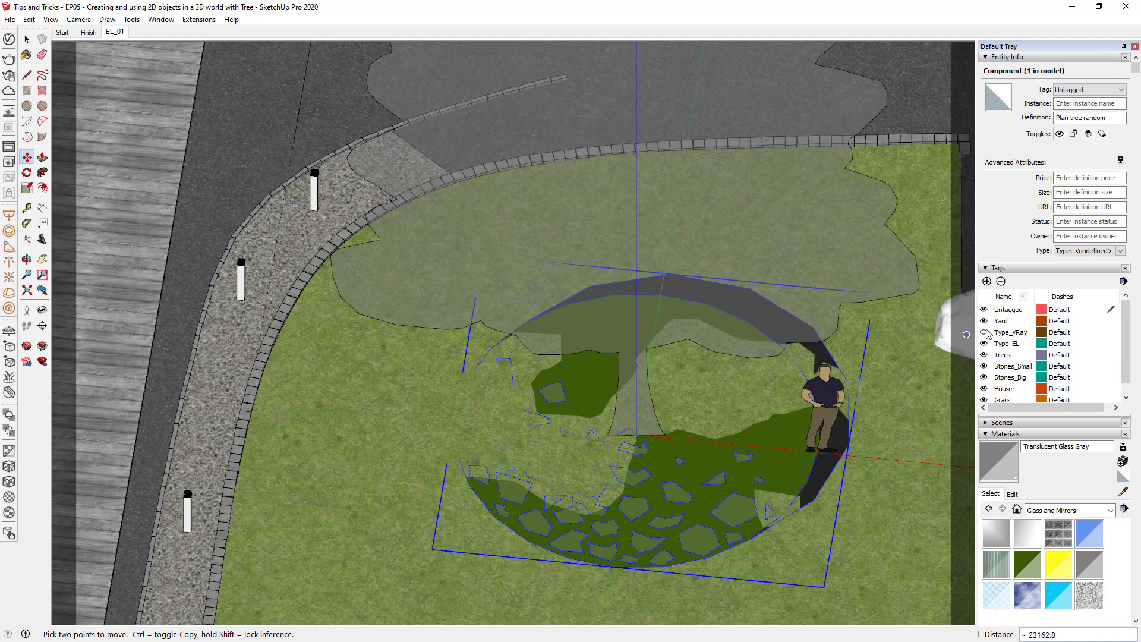
# With Type_VRay shown in Top view, scale the plan tree about 1.62 times to match the canopy.
pyautogui.press('s')
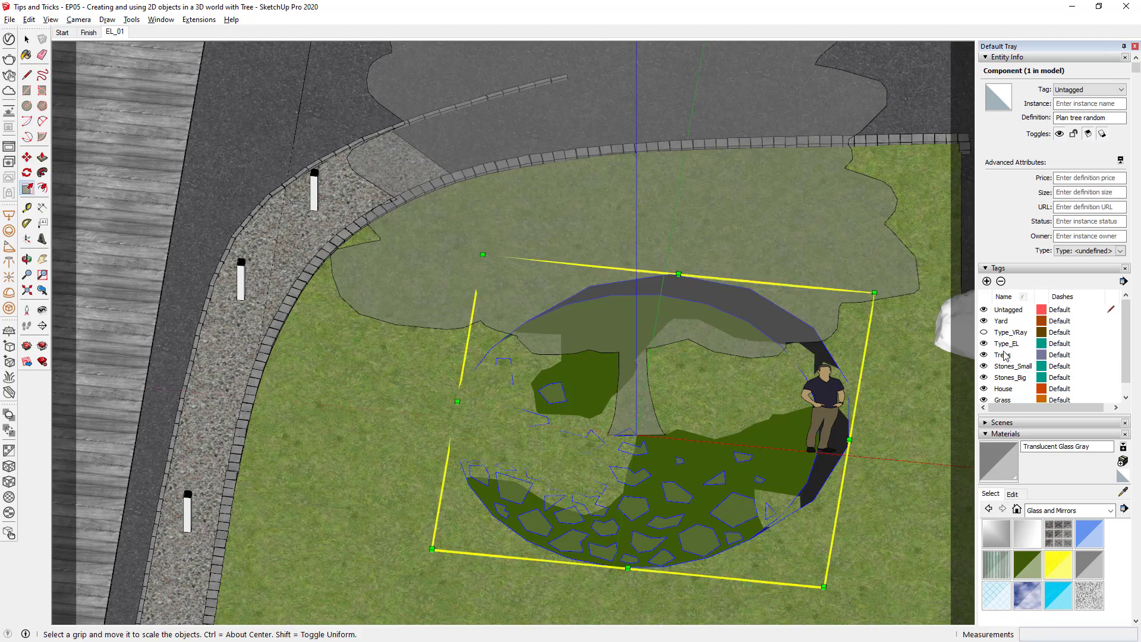
pyautogui.click(984, 332)
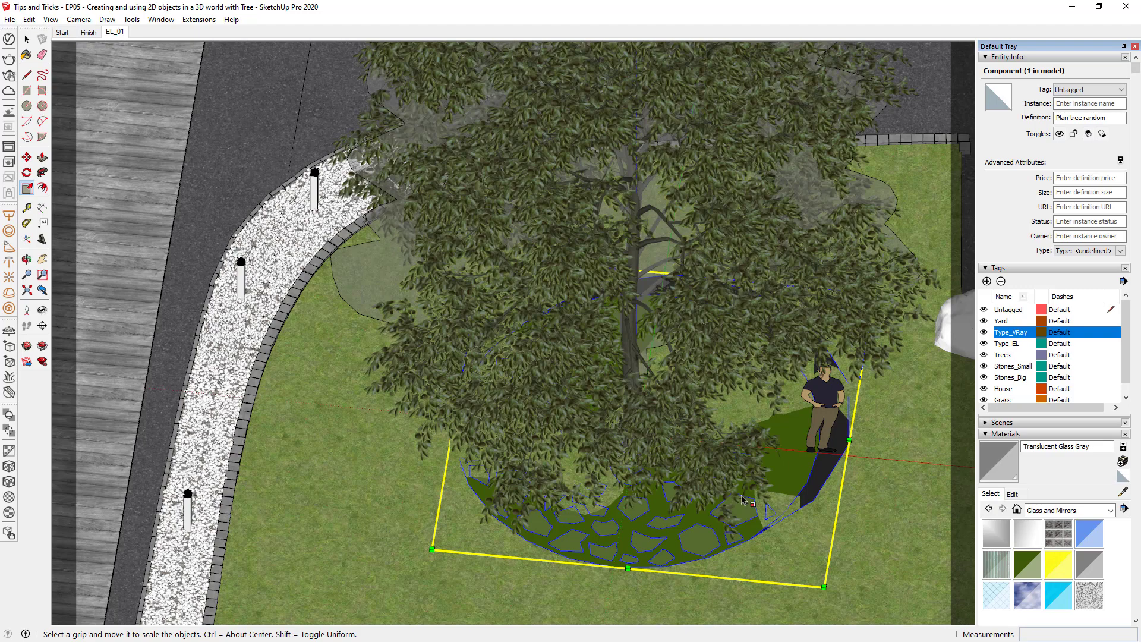
pyautogui.press('F2')
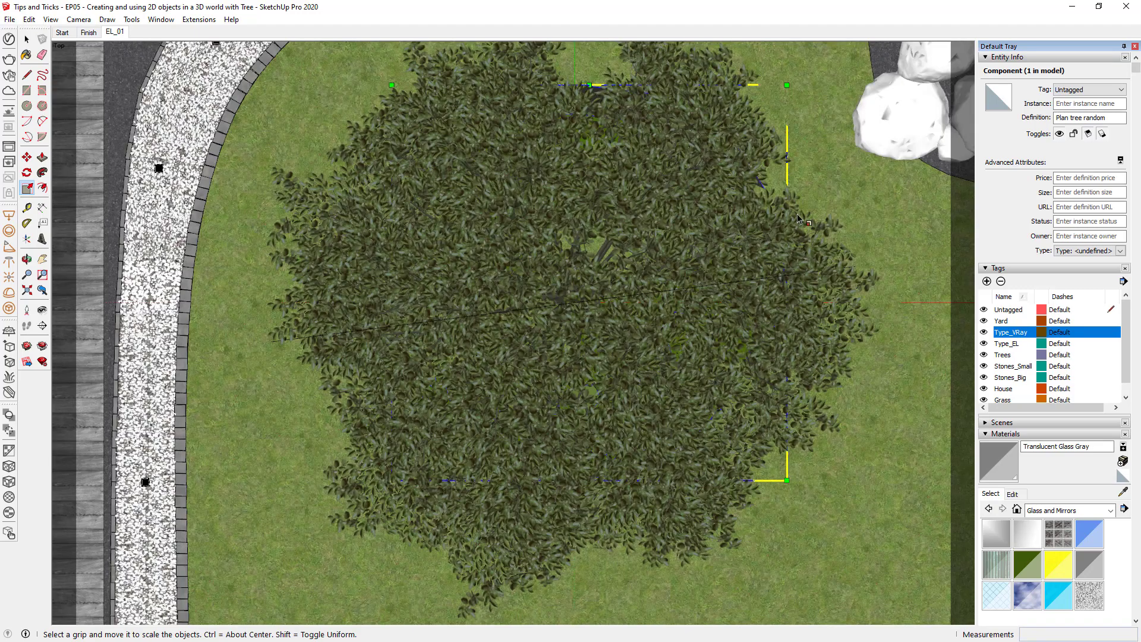
pyautogui.scroll(-3, 797, 196)
pyautogui.keyDown('shift'); pyautogui.moveTo(796, 197); pyautogui.dragTo(692, 349, button='middle'); pyautogui.keyUp('shift')
pyautogui.moveTo(686, 284); pyautogui.dragTo(762, 208)
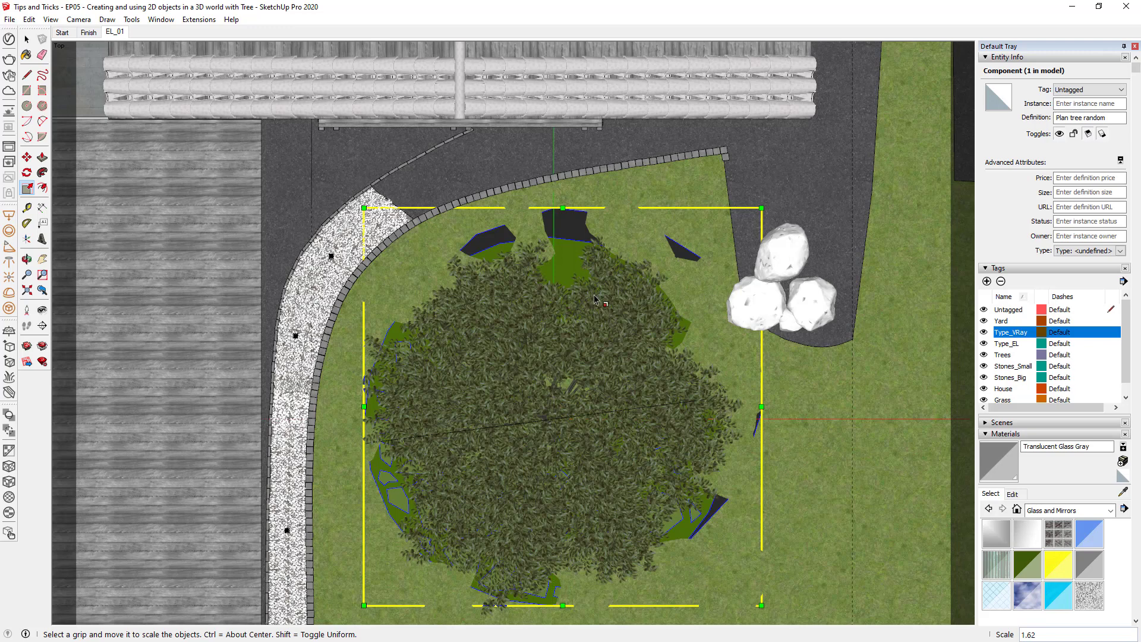
pyautogui.press('space')
pyautogui.doubleClick(570, 253)
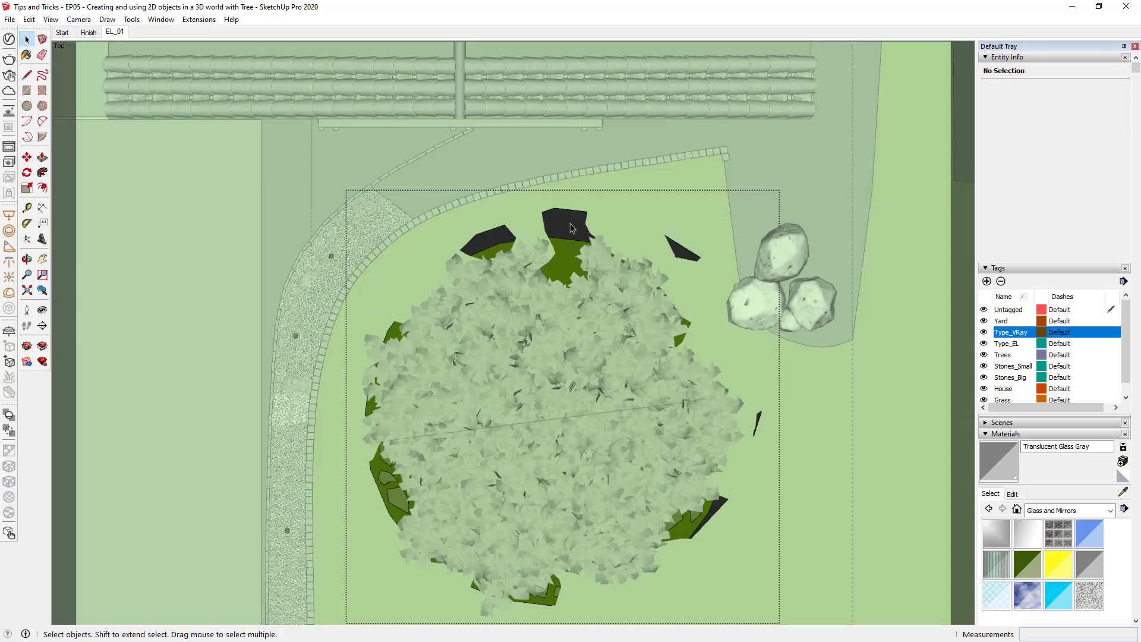
# Hide Type_VRay again and erase the edge carrying the plan tree's stray dark faces.
pyautogui.click(569, 228)
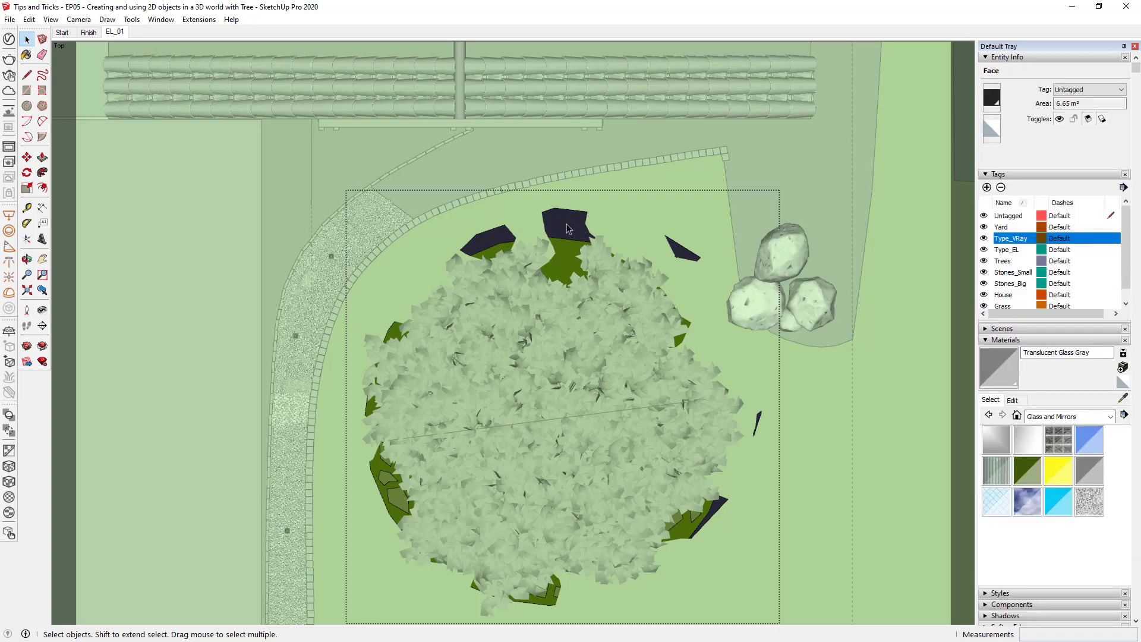
pyautogui.click(984, 238)
pyautogui.moveTo(616, 491); pyautogui.dragTo(535, 226, button='middle')
pyautogui.moveTo(662, 398); pyautogui.dragTo(608, 402, button='middle')
pyautogui.press('e')
pyautogui.click(704, 384)
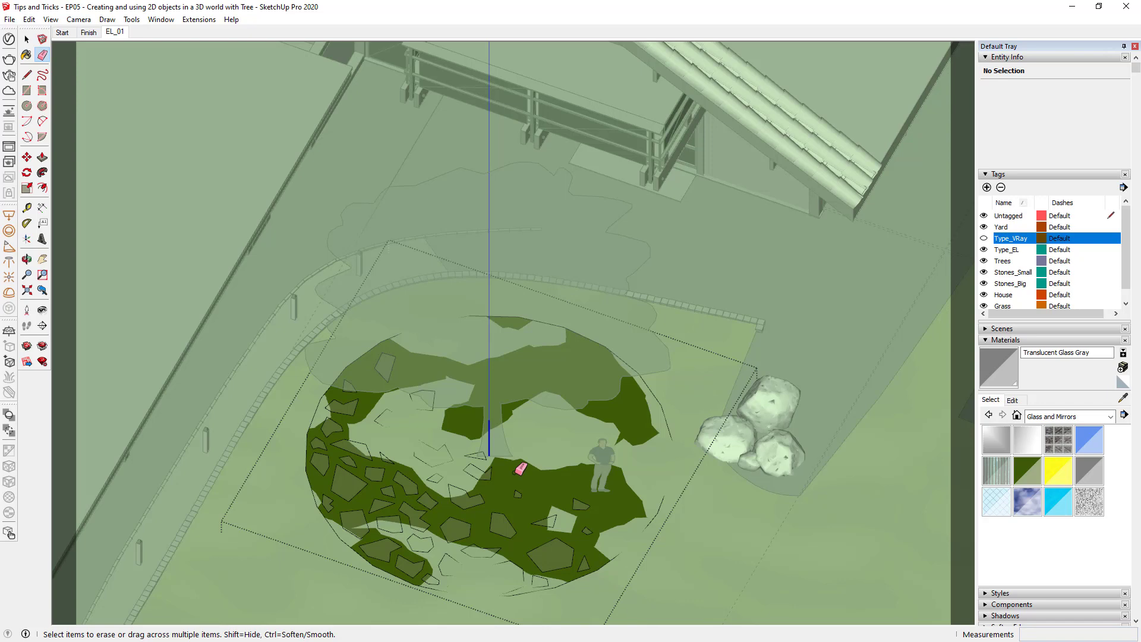
pyautogui.press('space')
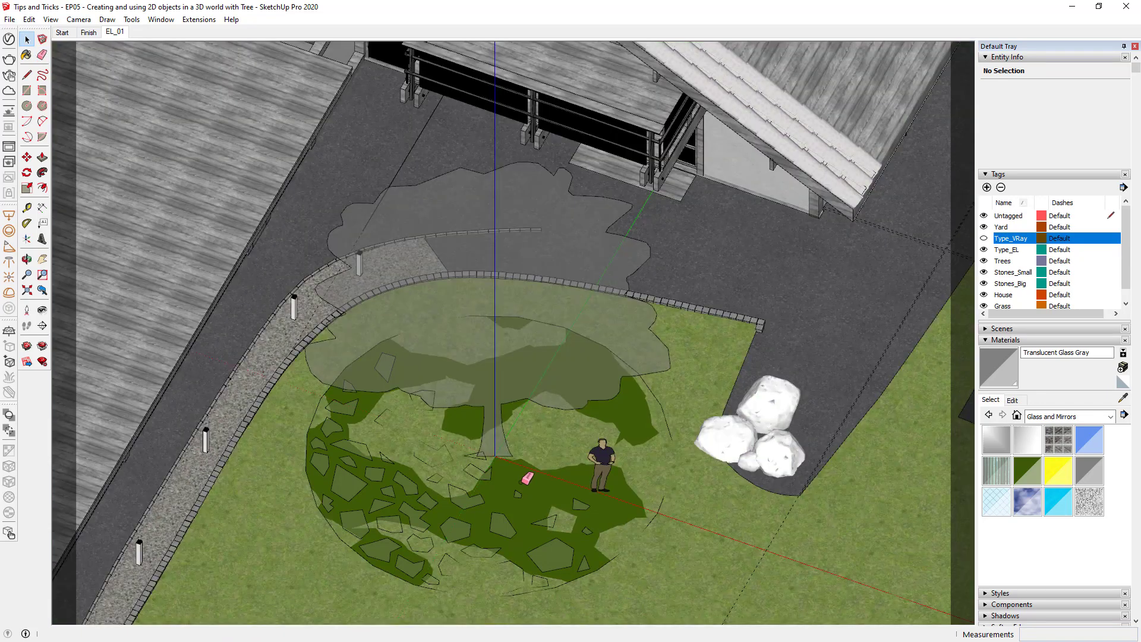
# Exit the plan tree edit, reselect the plan tree and orbit toward the house front.
pyautogui.click(492, 372)
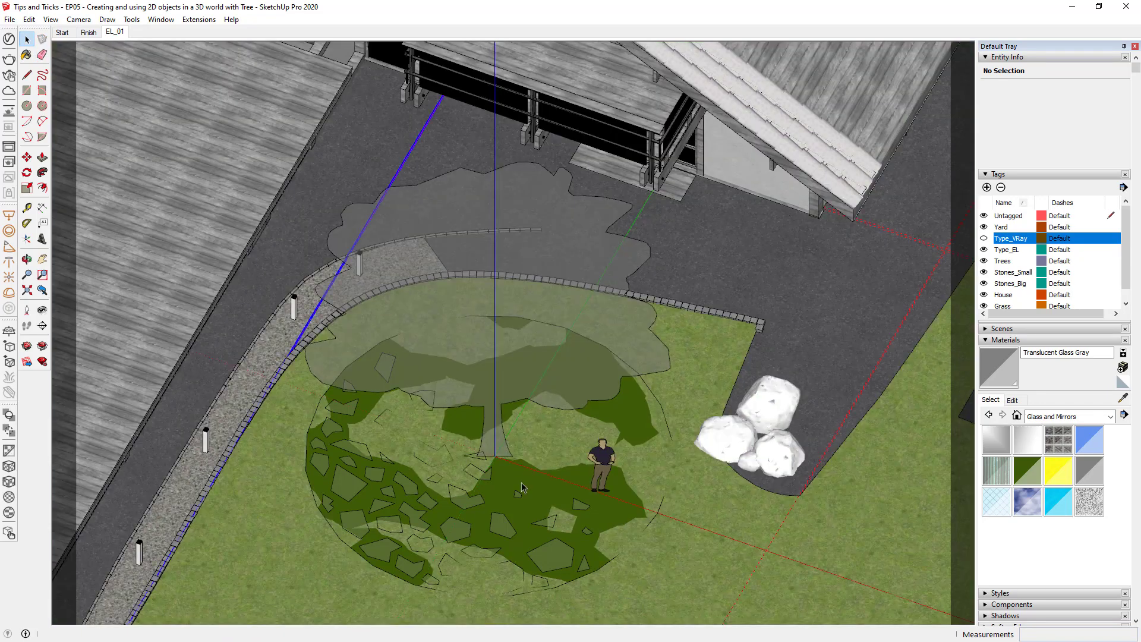
pyautogui.doubleClick(509, 453)
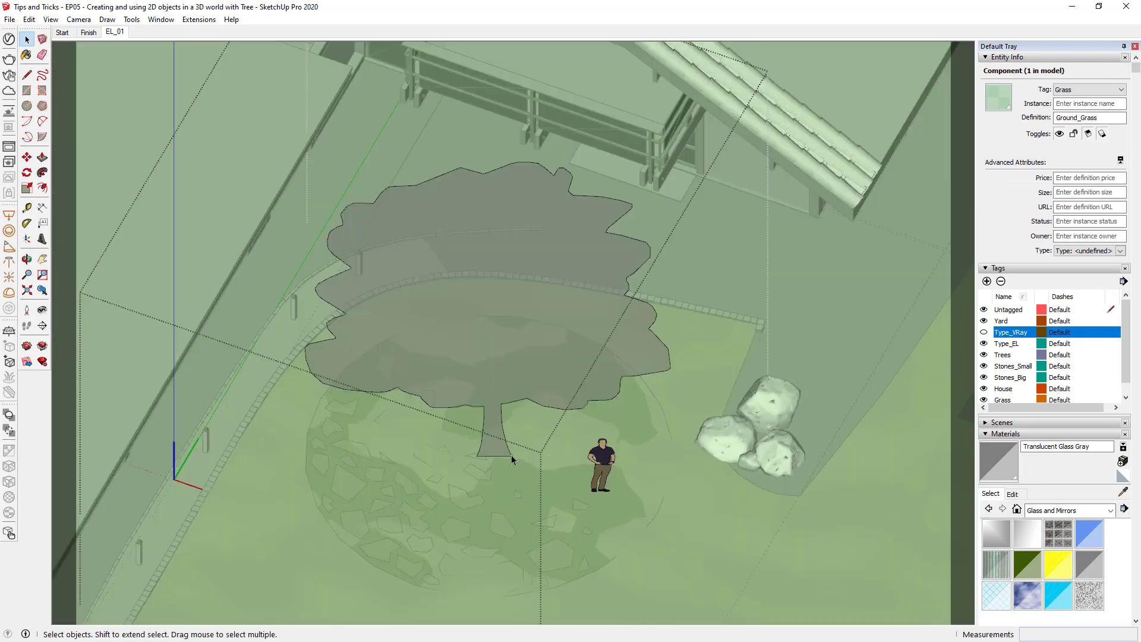
pyautogui.press('Escape')
pyautogui.click(507, 479)
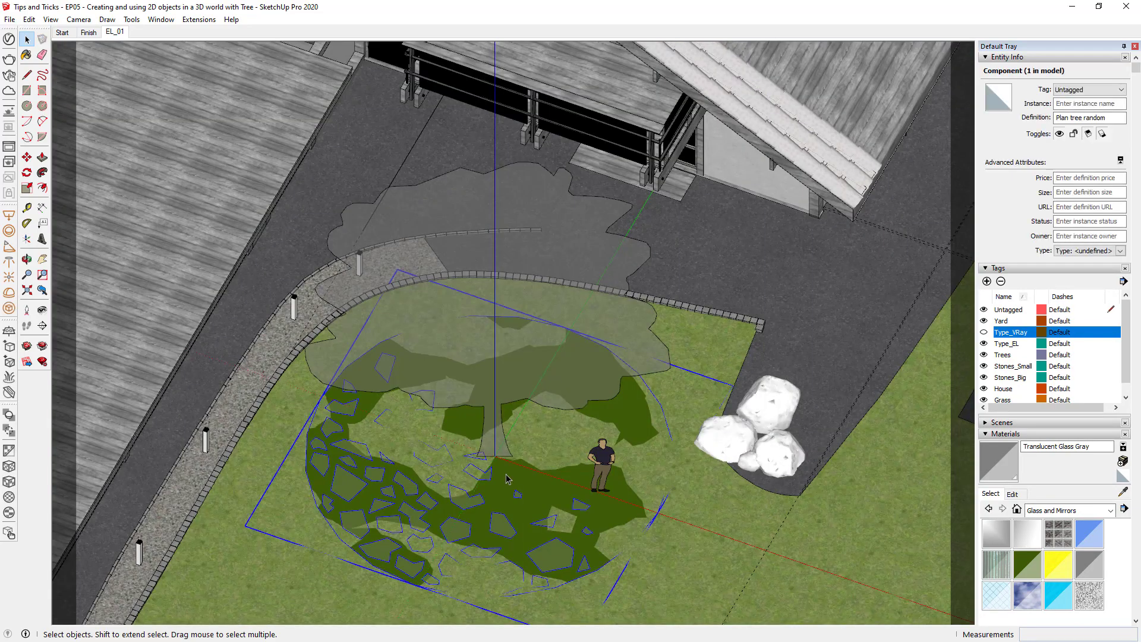
pyautogui.moveTo(508, 481); pyautogui.dragTo(571, 276, button='middle')
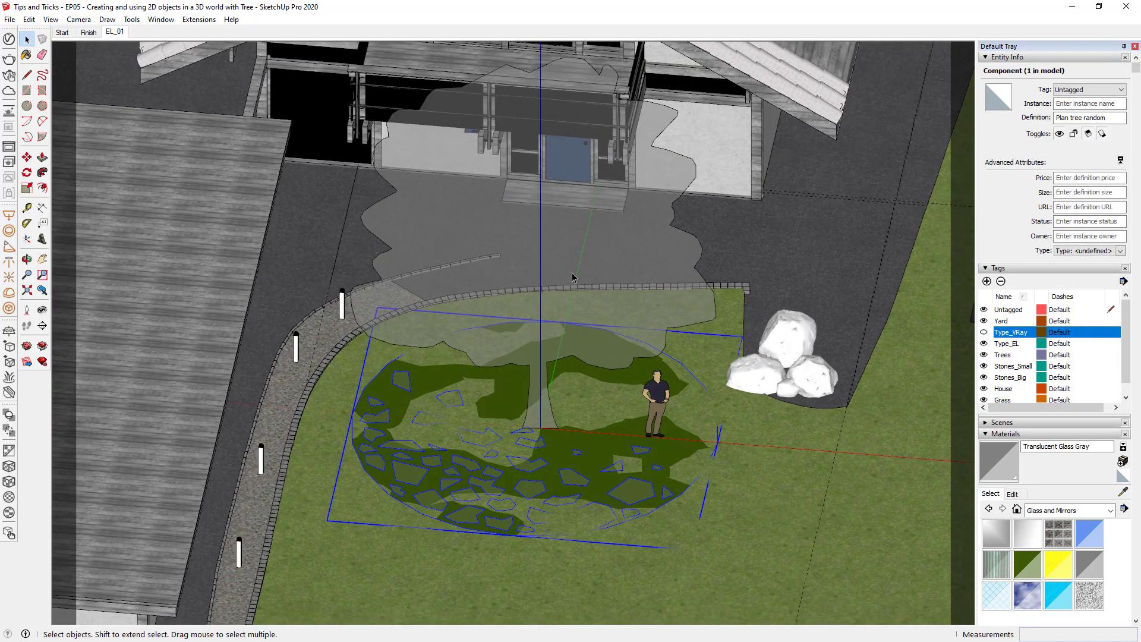
pyautogui.doubleClick(572, 272)
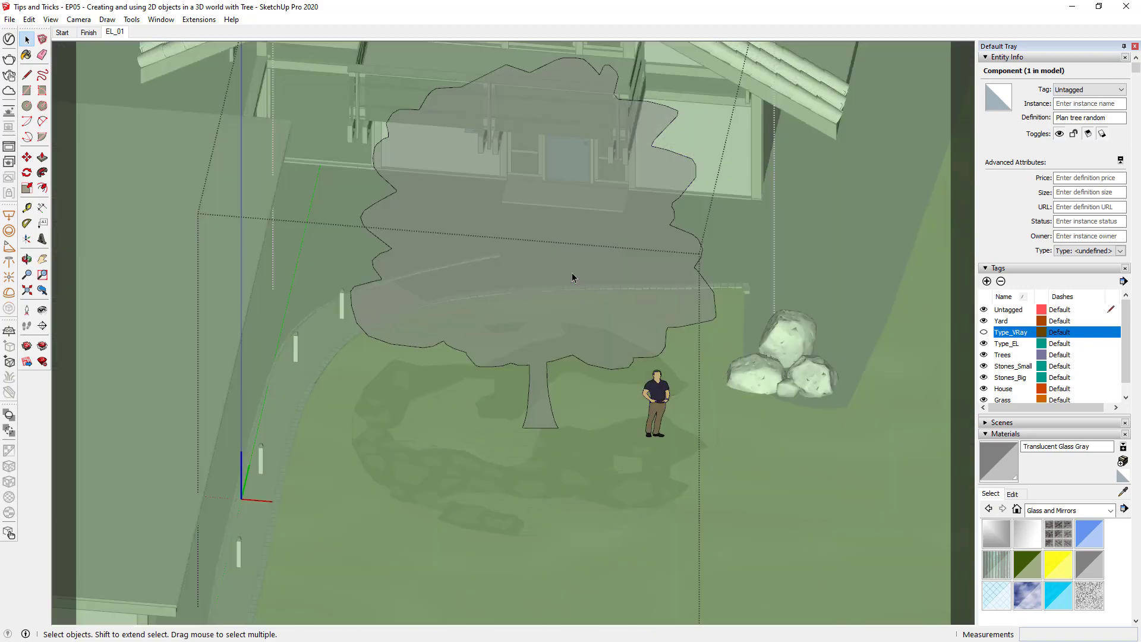
pyautogui.press('Escape')
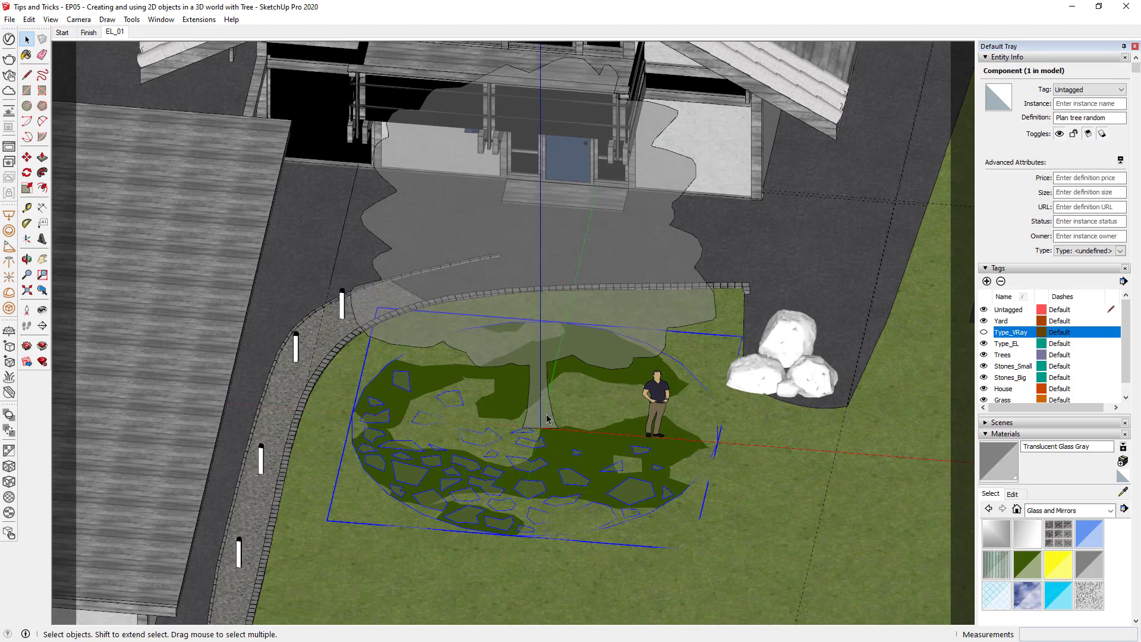
pyautogui.press('Escape')
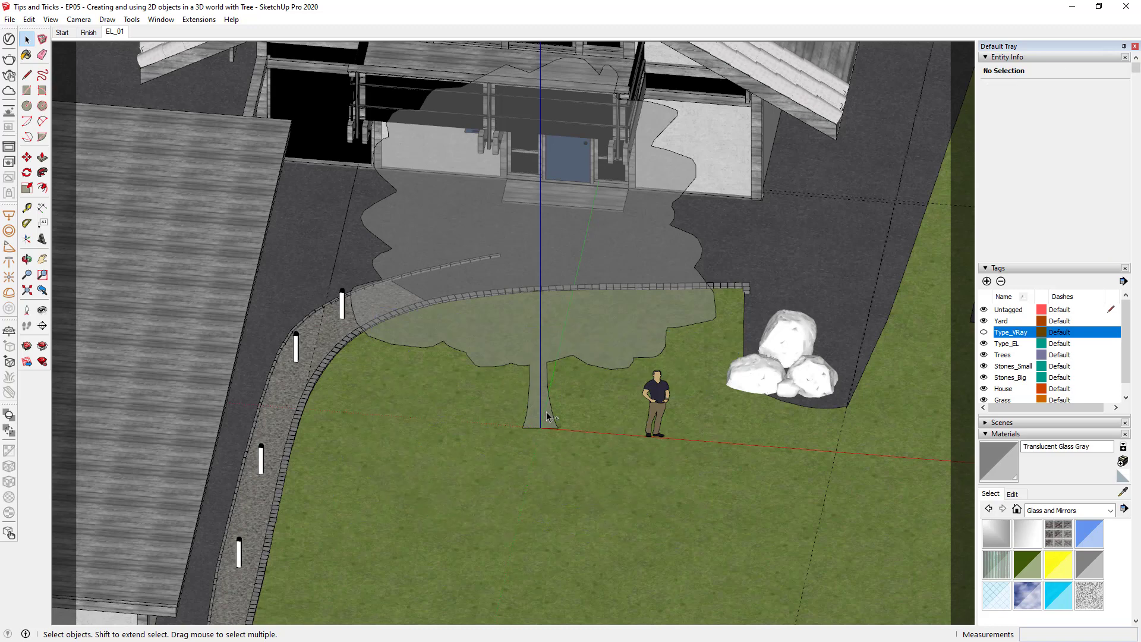
# Reopen the component and Paste In Place the copied 'Plan tree random' at its original spot.
pyautogui.doubleClick(553, 338)
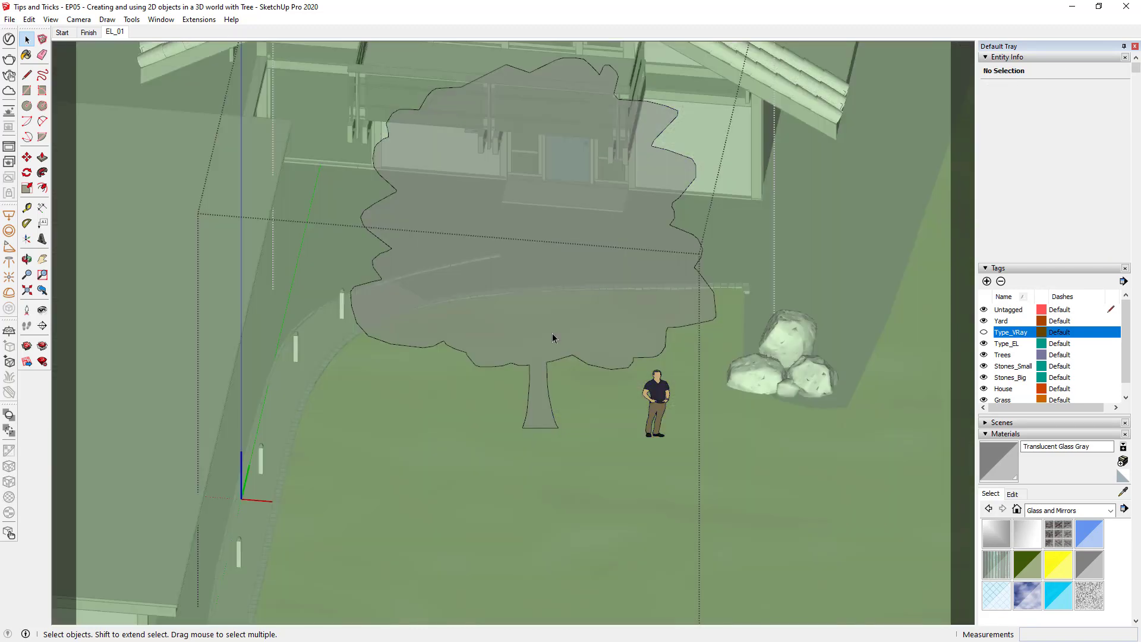
pyautogui.click(29, 20)
pyautogui.moveTo(12, 18)
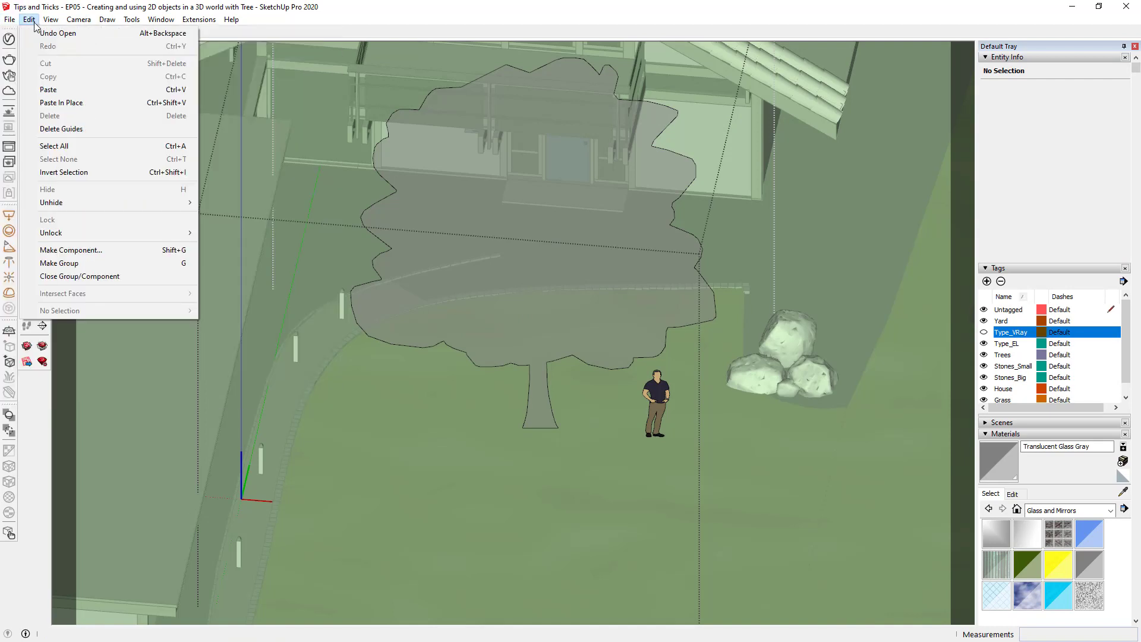
pyautogui.click(106, 111)
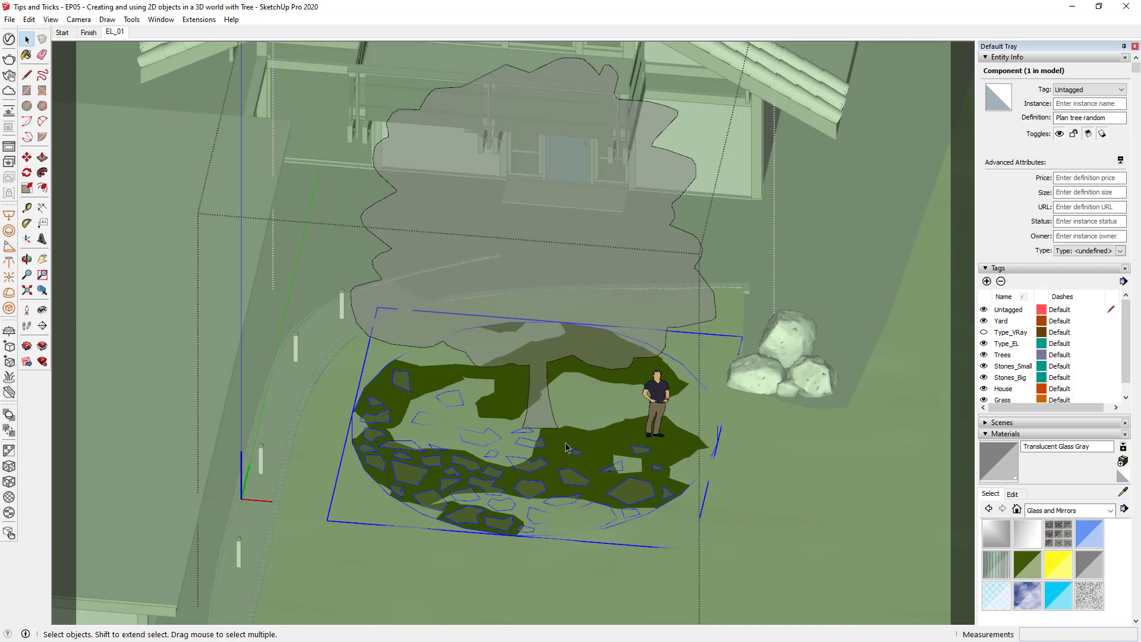
# Move the 'Plan tree random' symbol up about 9772.5 units from the trunk base to the canopy height.
pyautogui.press('m')
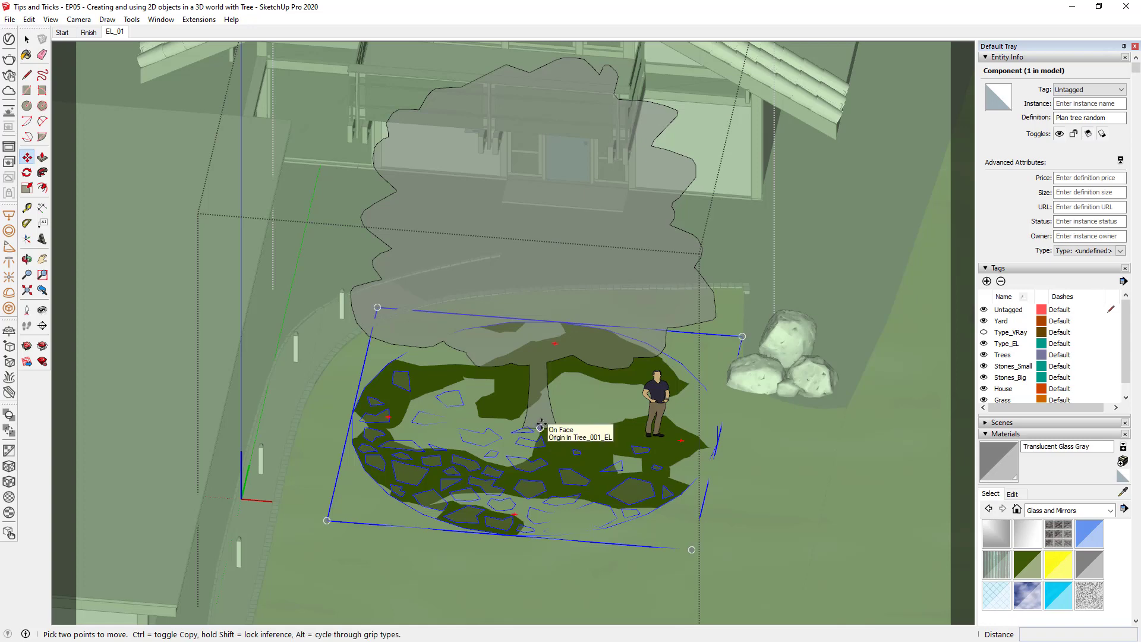
pyautogui.click(540, 427)
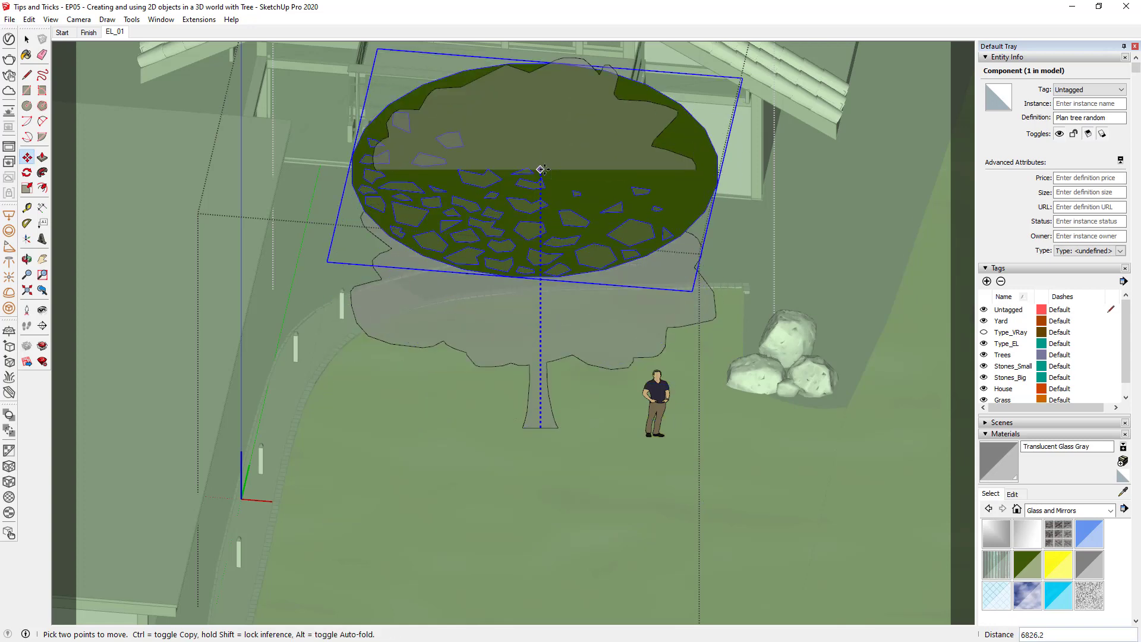
pyautogui.keyDown('shift'); pyautogui.moveTo(541, 170); pyautogui.dragTo(537, 293, button='middle'); pyautogui.keyUp('shift')
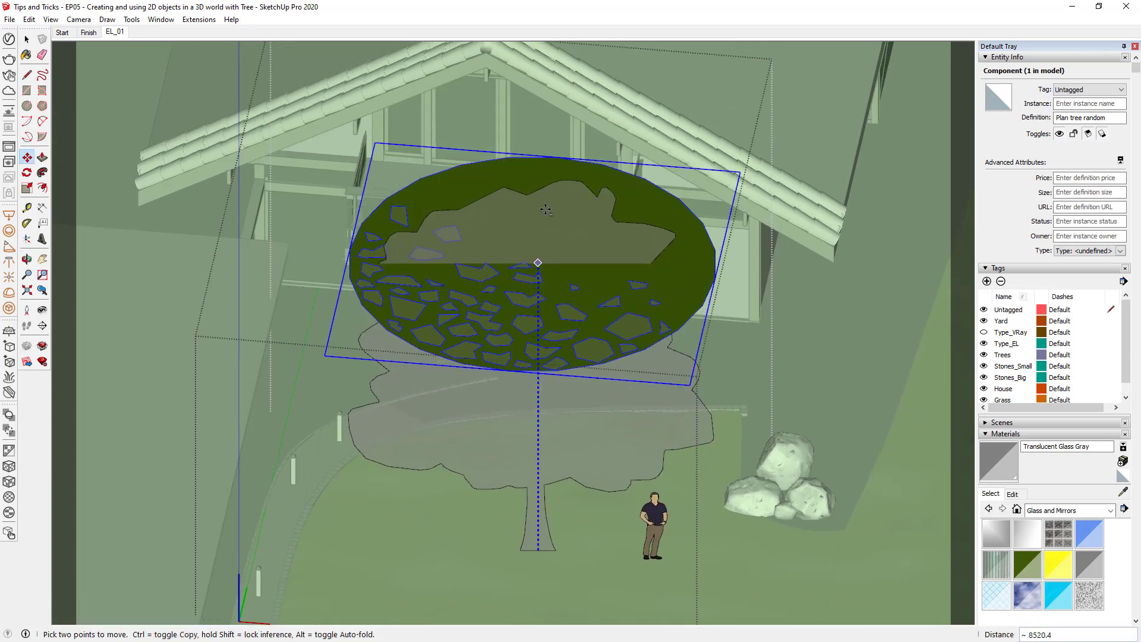
pyautogui.click(561, 179)
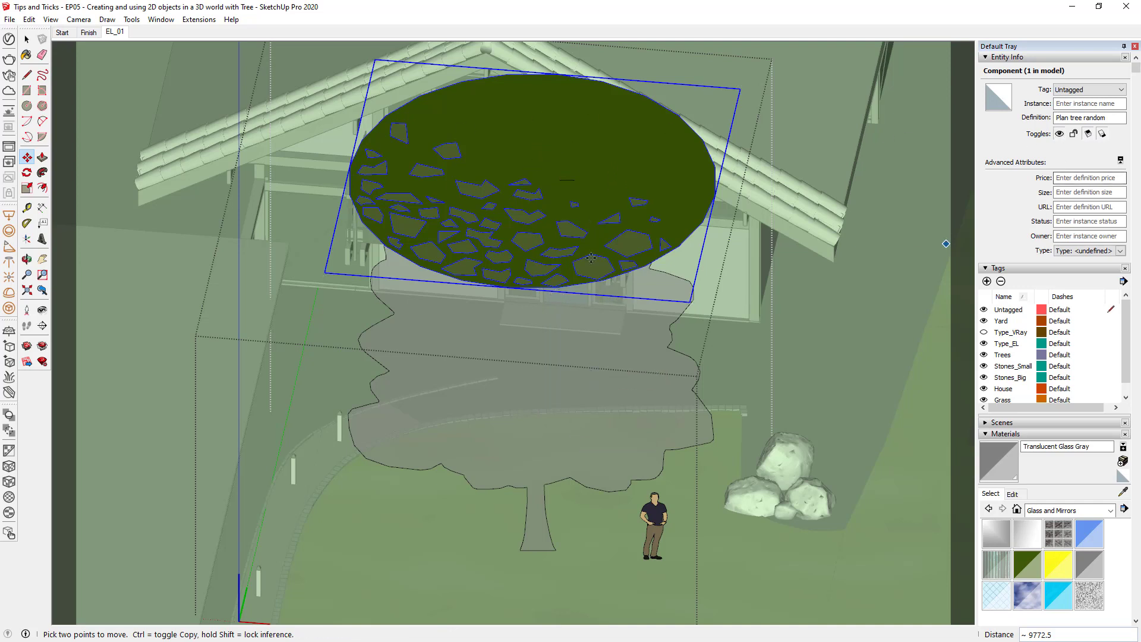
# Add a Type_Plan tag, set the 'Plan tree random' symbol's tag to Type_Plan, then deselect.
pyautogui.click(987, 281)
pyautogui.write('Type_')
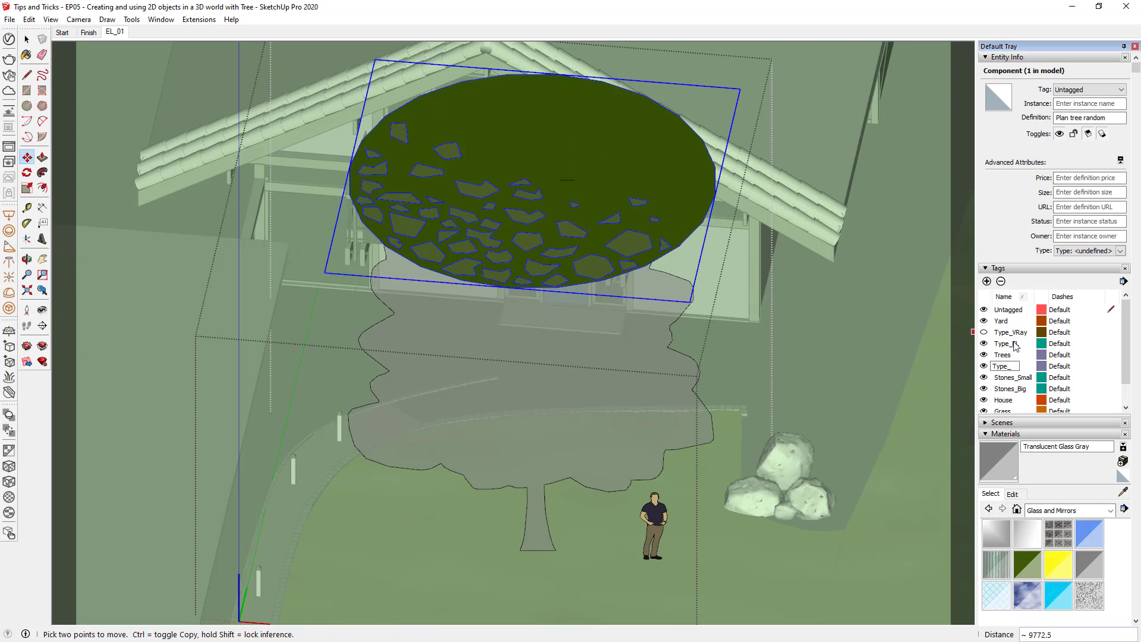
pyautogui.write('Plan')
pyautogui.press('Return')
pyautogui.click(1100, 90)
pyautogui.click(1106, 162)
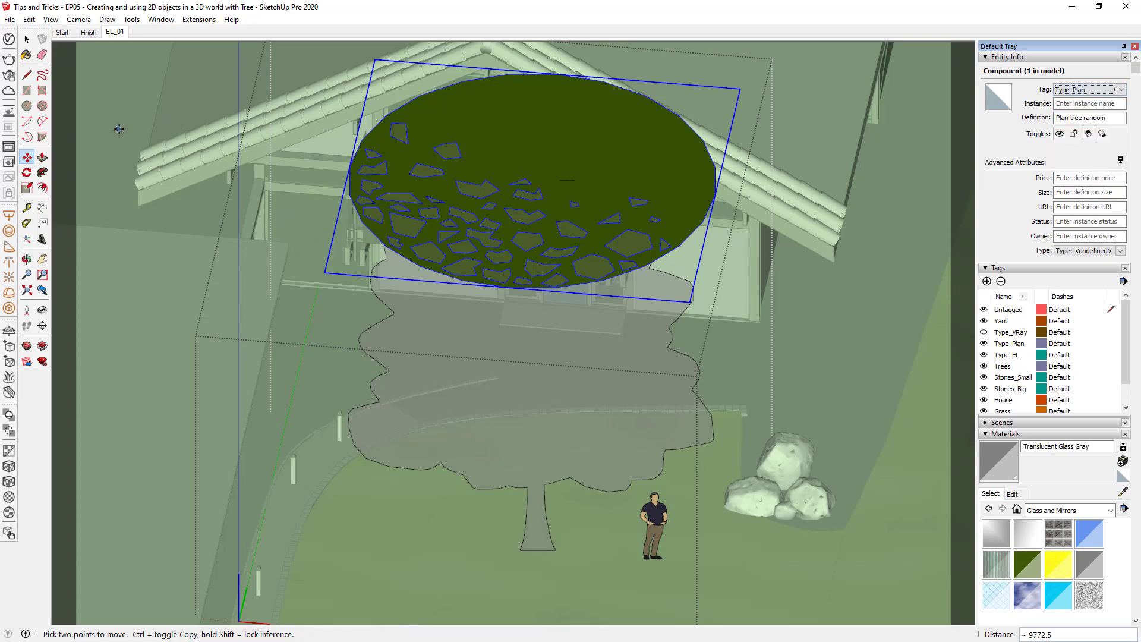
pyautogui.click(26, 40)
pyautogui.click(26, 40)
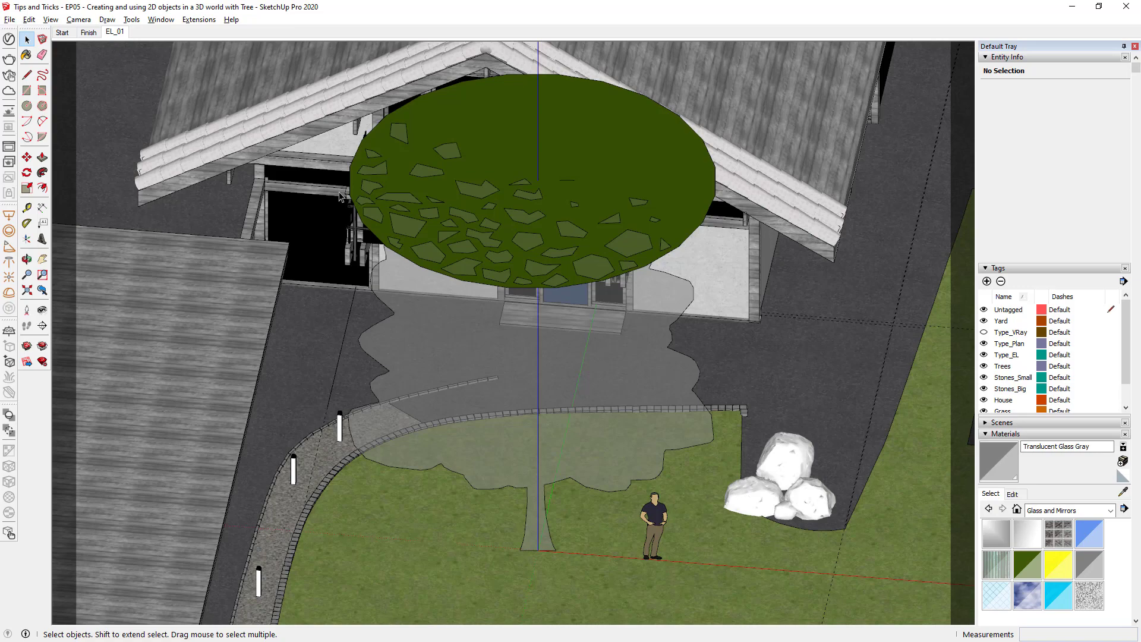
# Switch to Top view and zoom out and pan to frame the whole site.
pyautogui.press('F2')
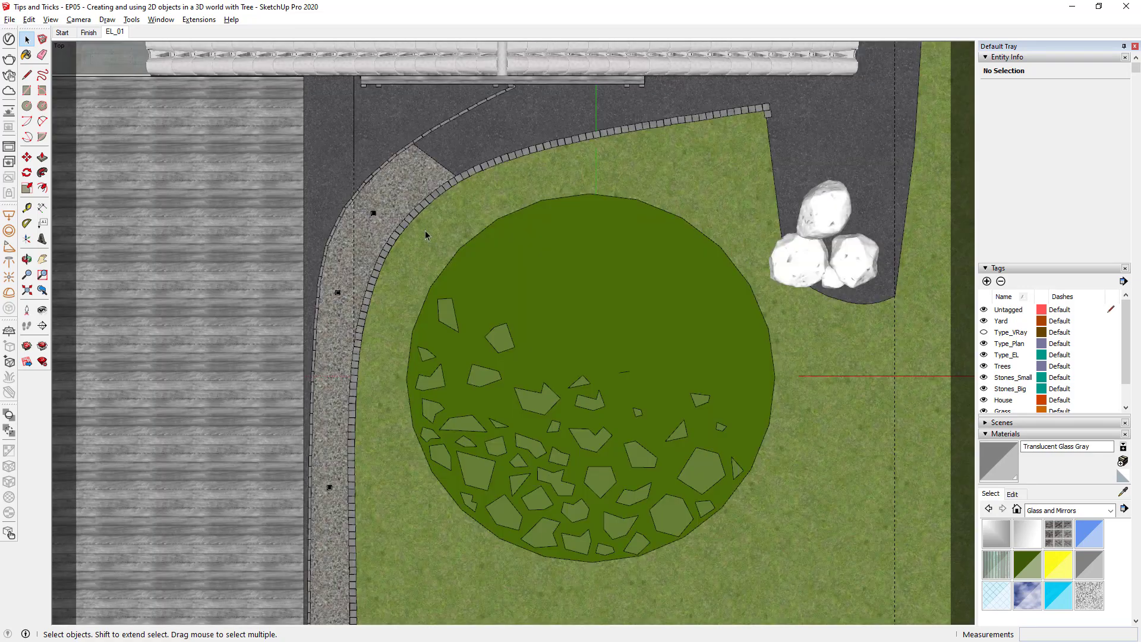
pyautogui.scroll(-5, 426, 230)
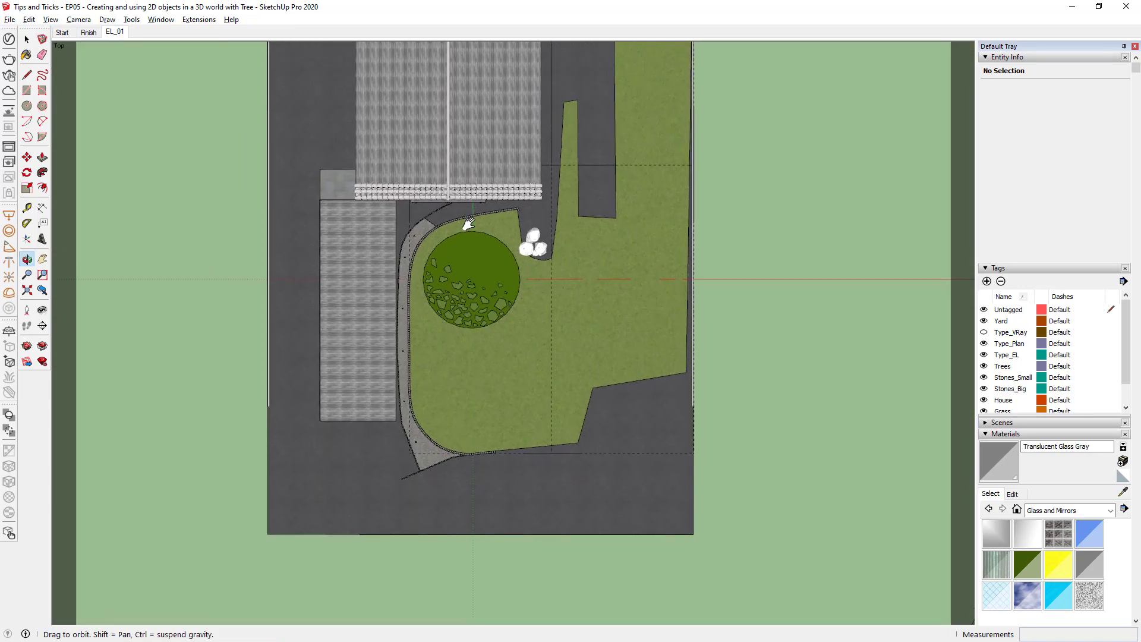
pyautogui.keyDown('shift'); pyautogui.moveTo(426, 230); pyautogui.dragTo(519, 340, button='middle'); pyautogui.keyUp('shift')
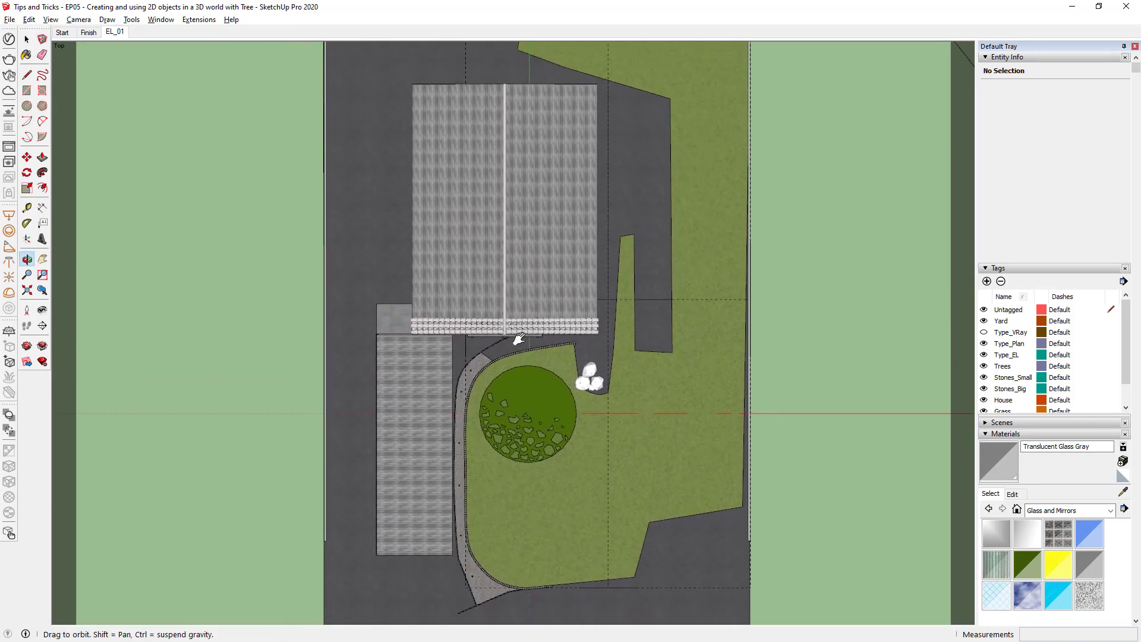
pyautogui.scroll(-2, 519, 340)
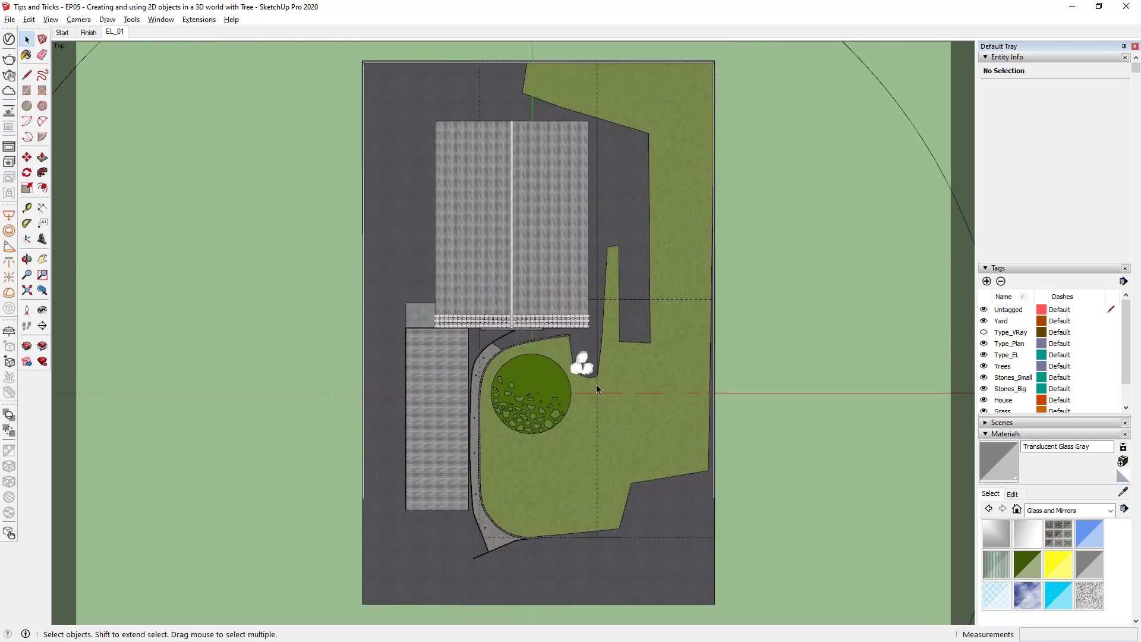
# Hide the Type_EL tag, collapse the Materials panel and expand the Scenes panel.
pyautogui.click(985, 356)
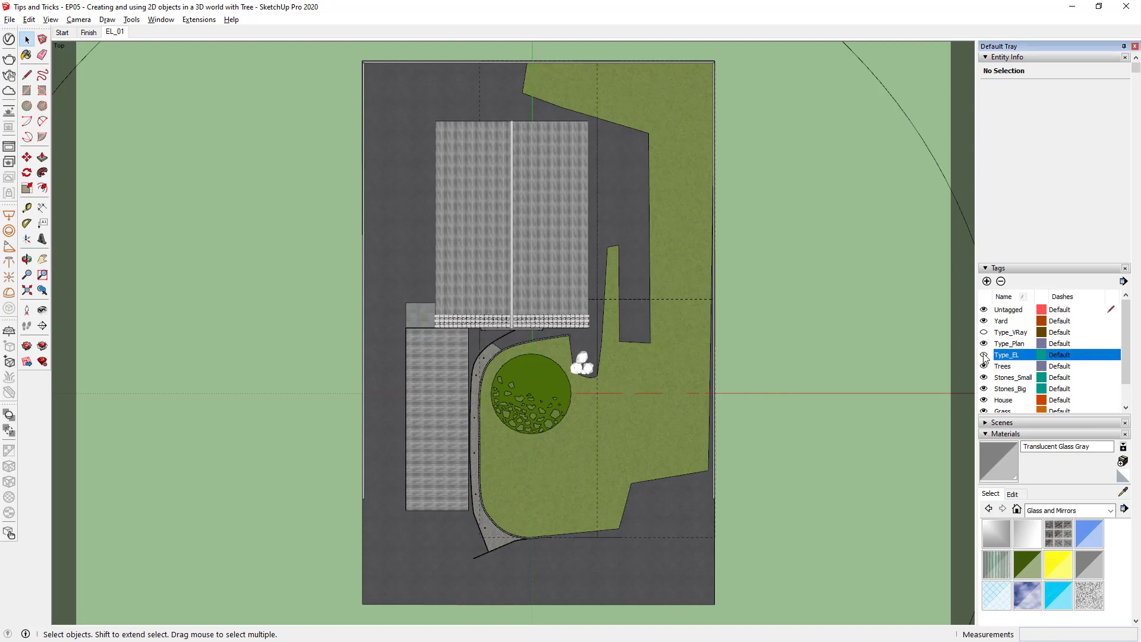
pyautogui.click(985, 434)
pyautogui.click(997, 424)
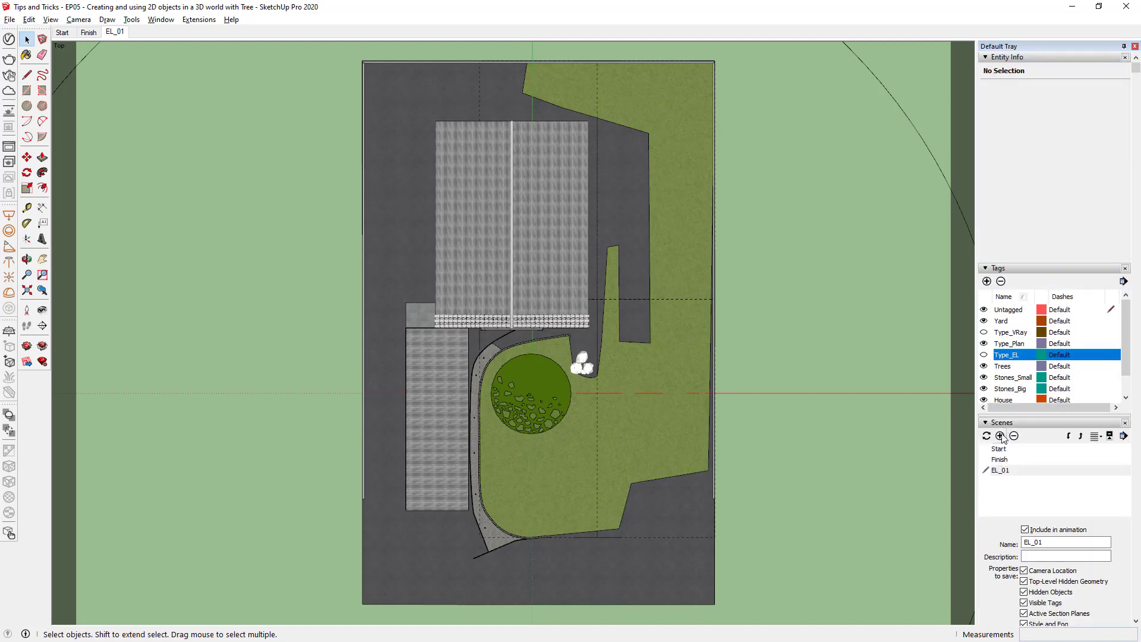
# Add a new scene from the top view and rename Scene 4 to Plan_Site.
pyautogui.click(1000, 435)
pyautogui.moveTo(1074, 543); pyautogui.dragTo(972, 544)
pyautogui.write('Pl')
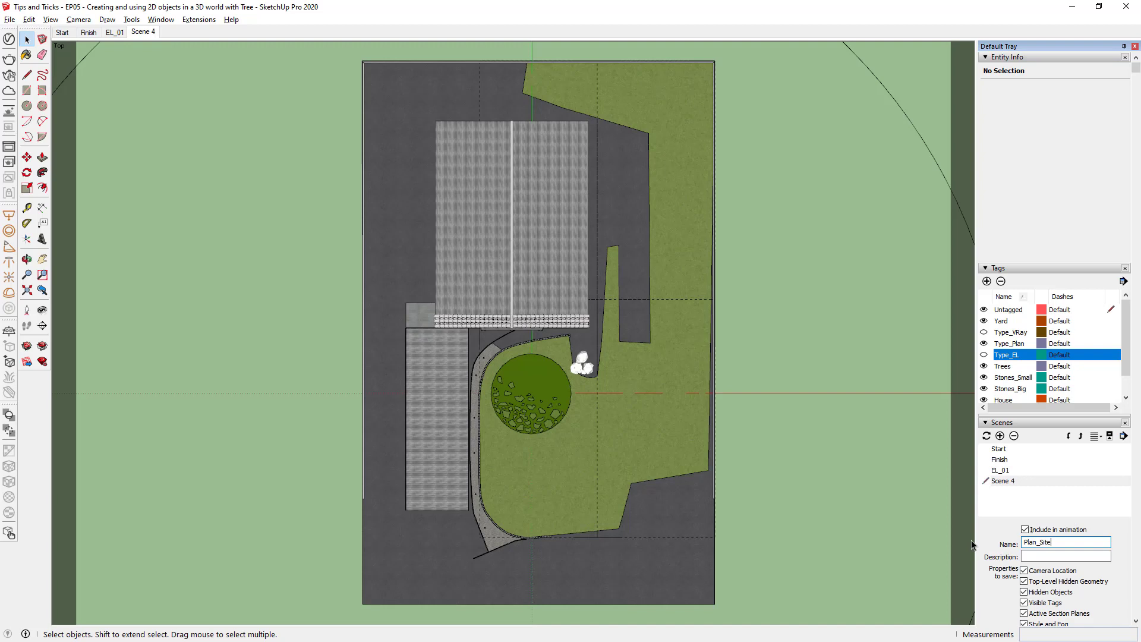
pyautogui.write('an_Site')
pyautogui.press('Return')
# Hide the Type_Plan tag in the Finish scene and update the scene.
pyautogui.click(89, 34)
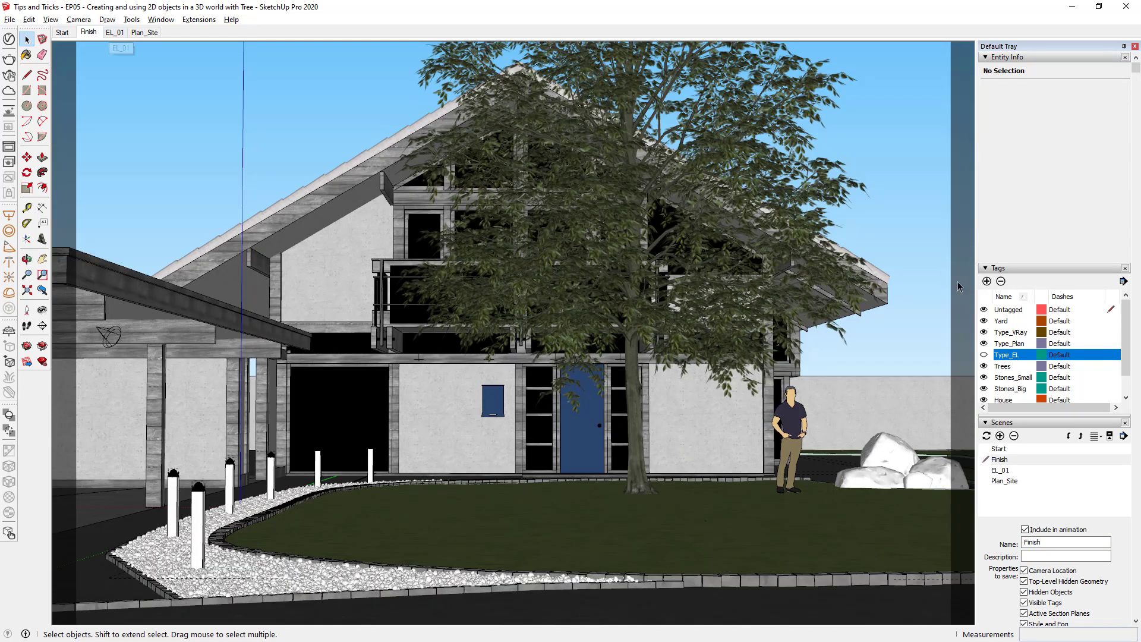
pyautogui.click(984, 343)
pyautogui.click(987, 436)
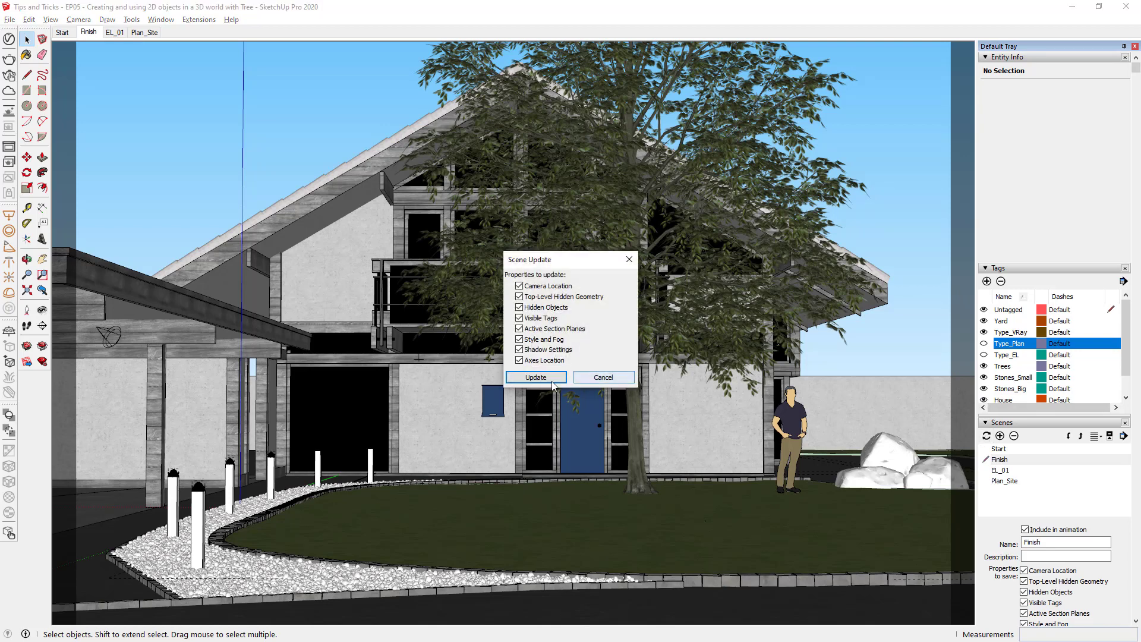
pyautogui.click(551, 376)
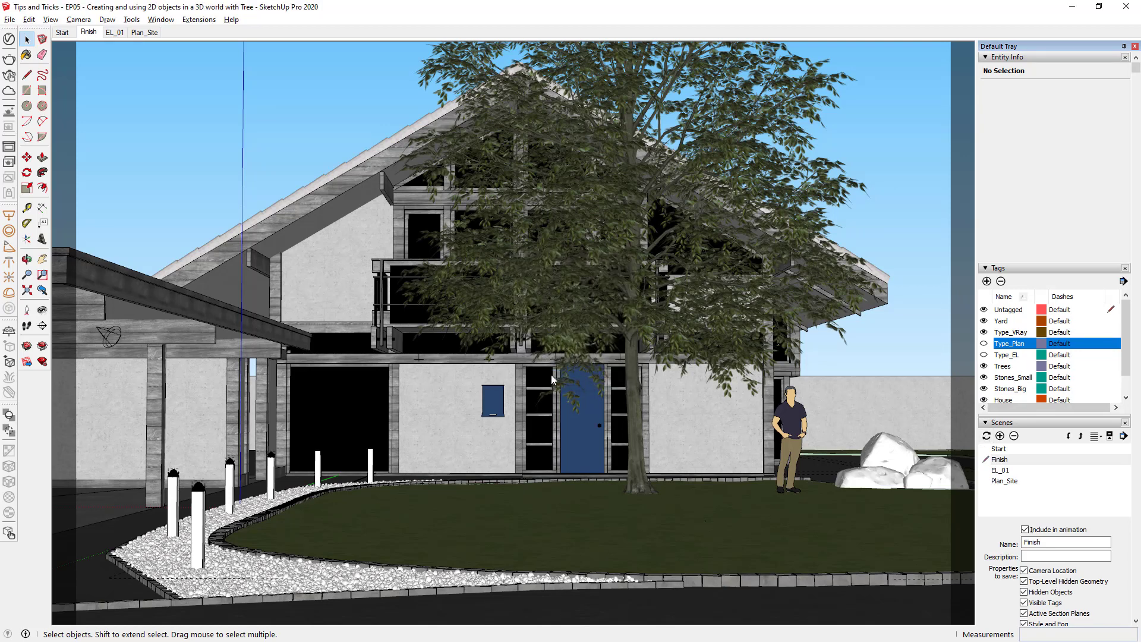
# Hide the Type_Plan tag in the EL_01 elevation scene and update it.
pyautogui.click(115, 33)
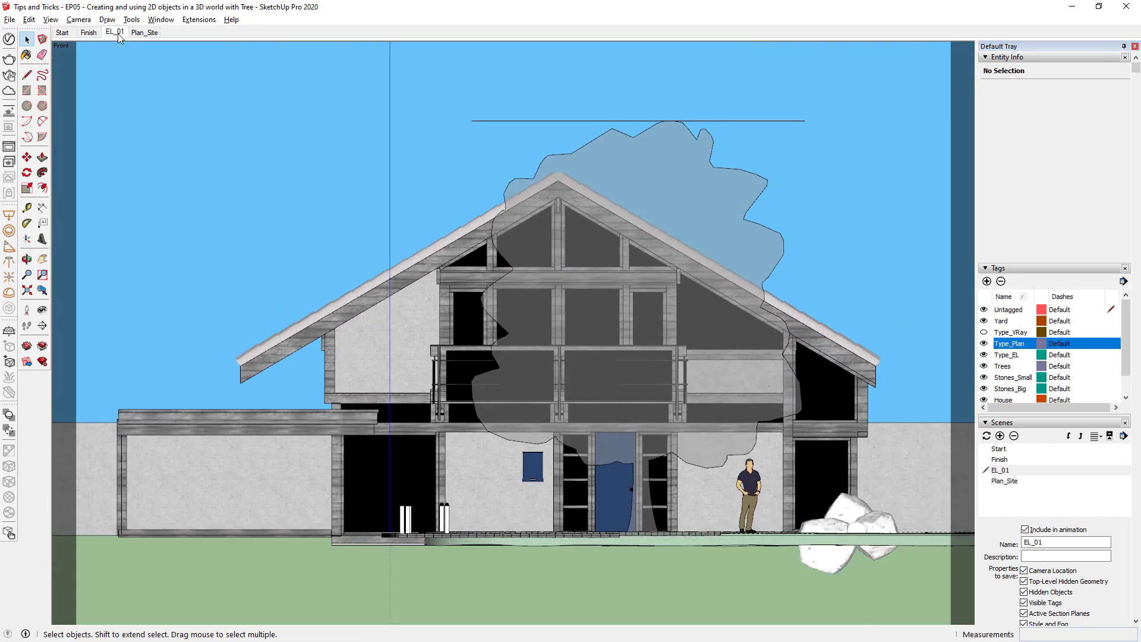
pyautogui.click(984, 355)
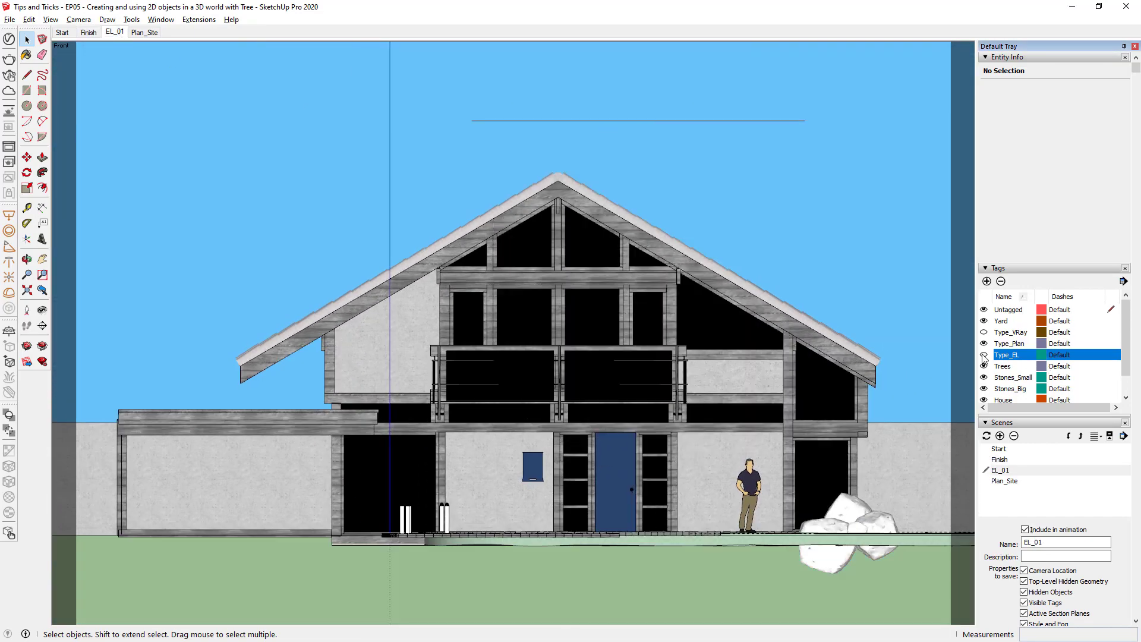
pyautogui.click(984, 355)
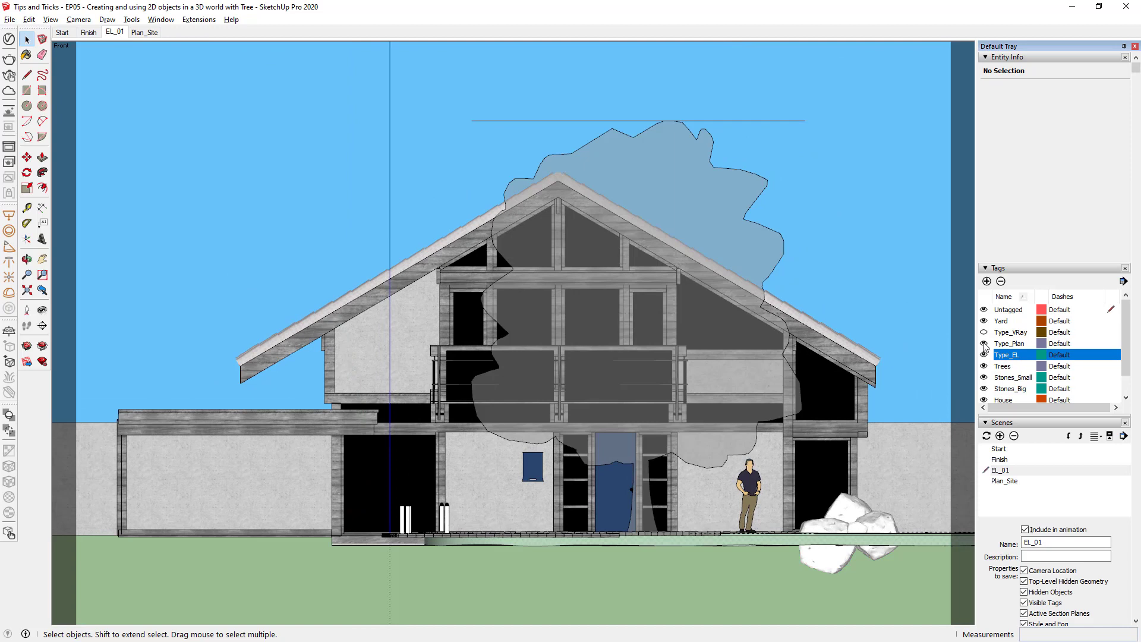
pyautogui.click(983, 343)
pyautogui.click(984, 436)
pyautogui.click(540, 378)
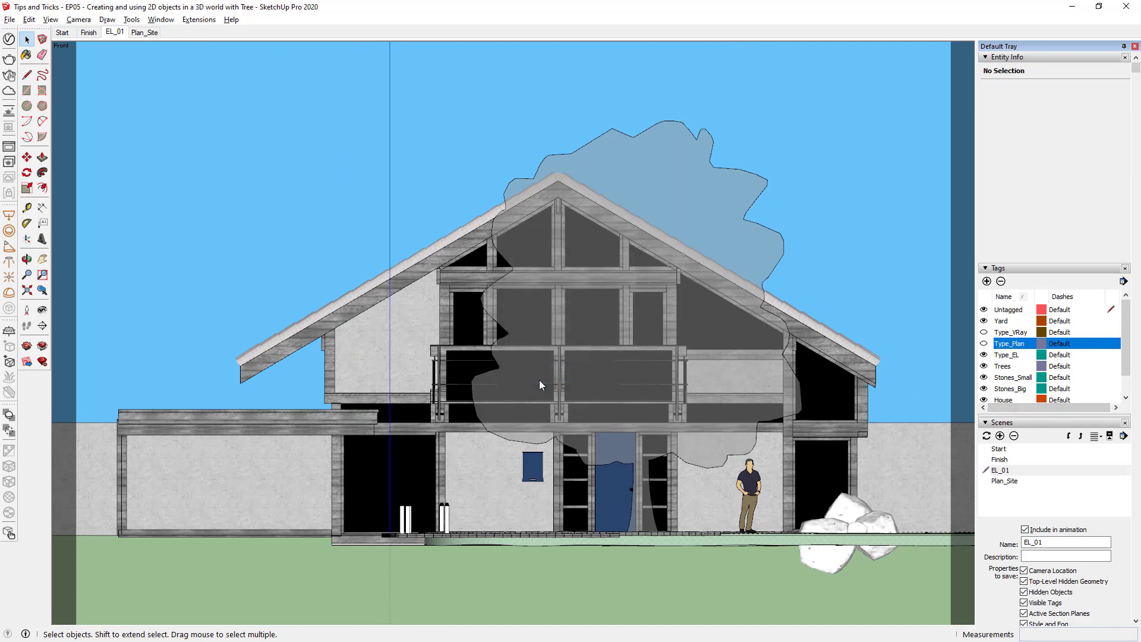
# Review the Plan_Site scene, orbiting briefly before returning to its saved top view.
pyautogui.click(156, 32)
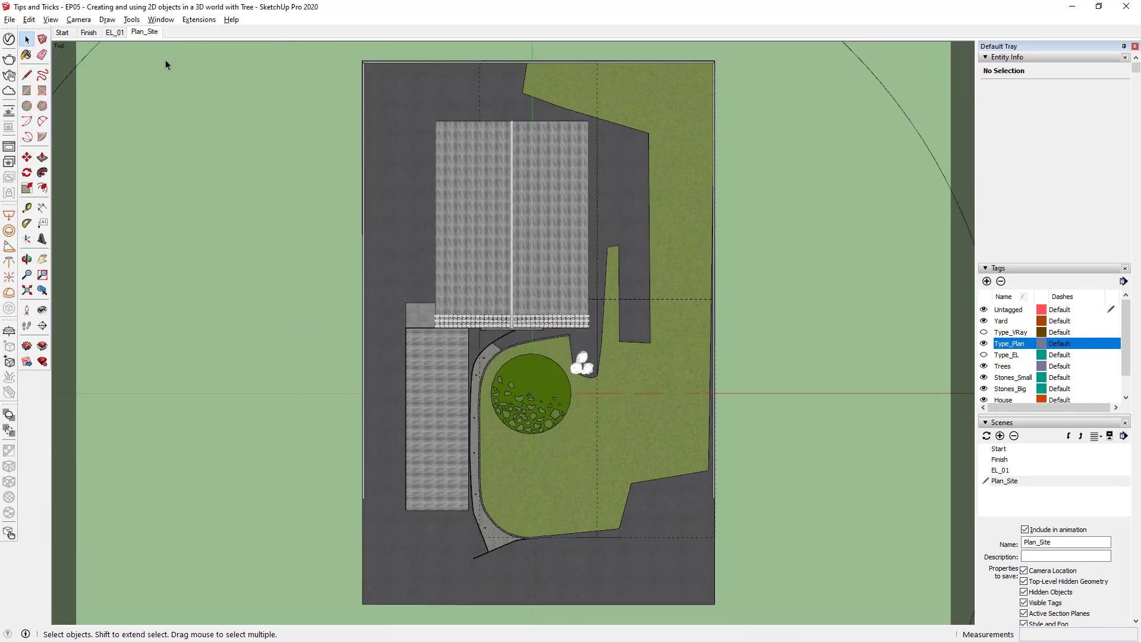
pyautogui.moveTo(544, 470); pyautogui.dragTo(571, 381, button='middle')
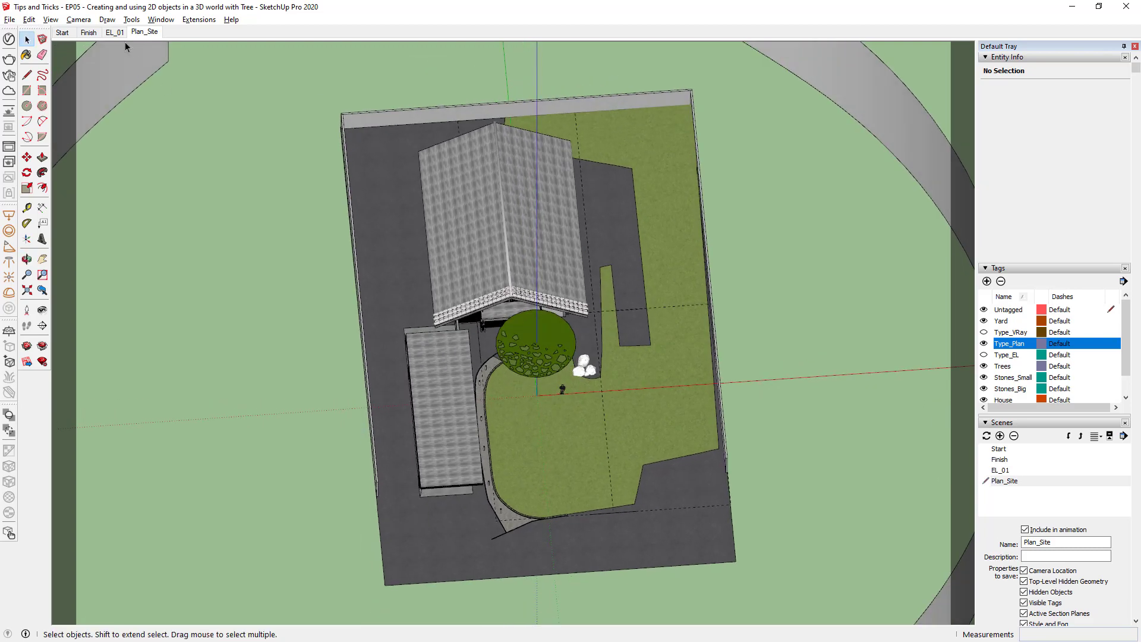
pyautogui.click(144, 32)
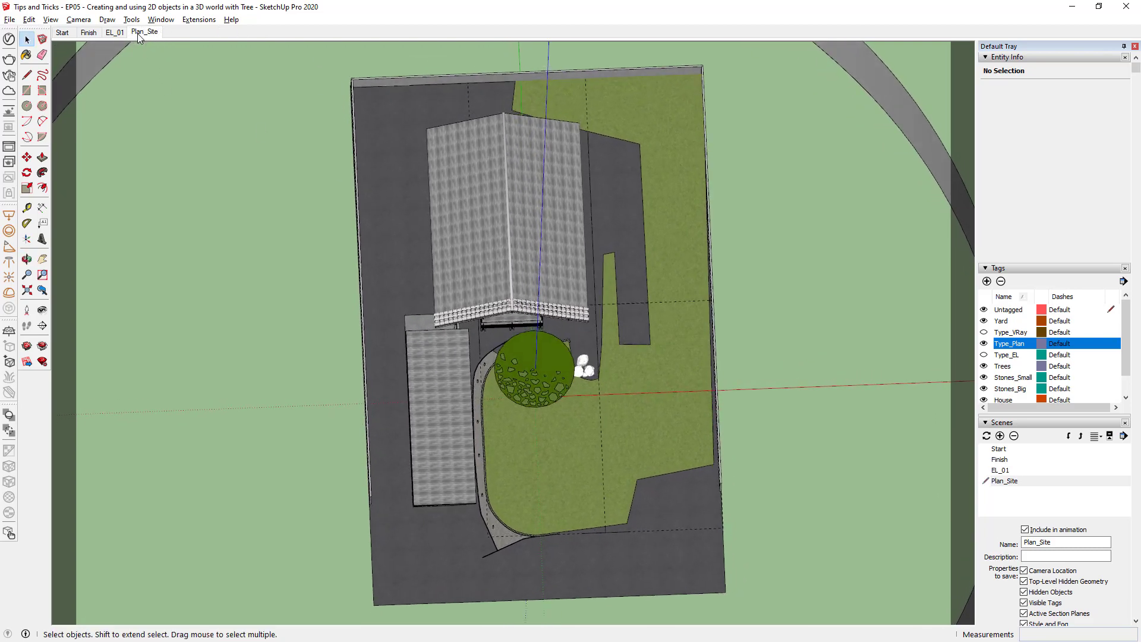
# In the EL_01 scene, move the 2D tree further right near the stones.
pyautogui.click(115, 33)
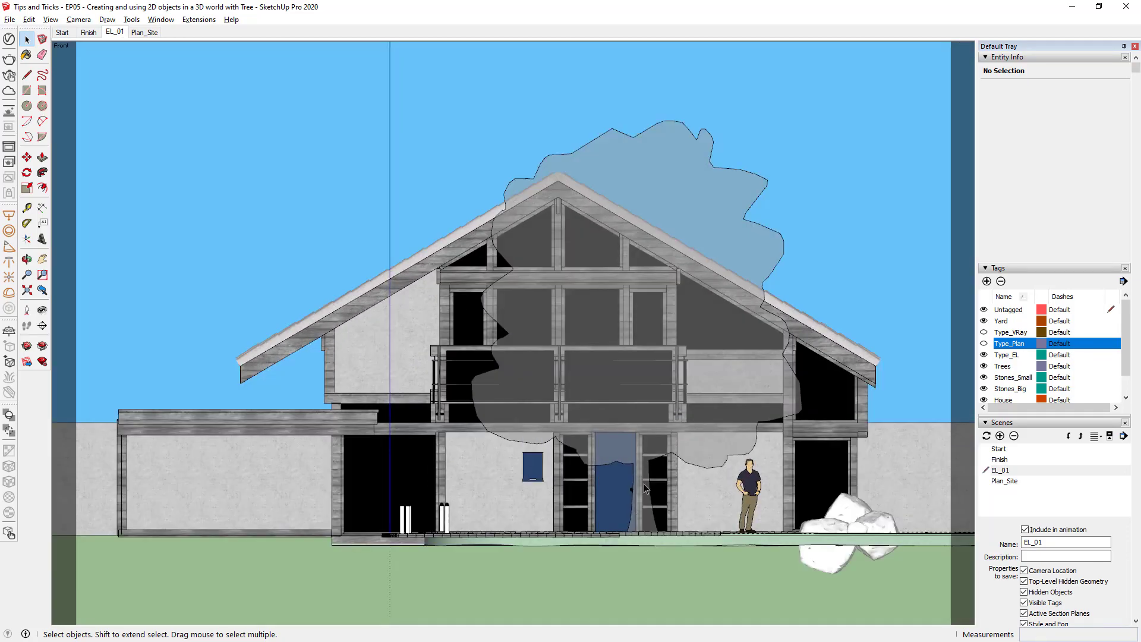
pyautogui.moveTo(647, 488); pyautogui.dragTo(658, 540, button='middle')
pyautogui.press('m')
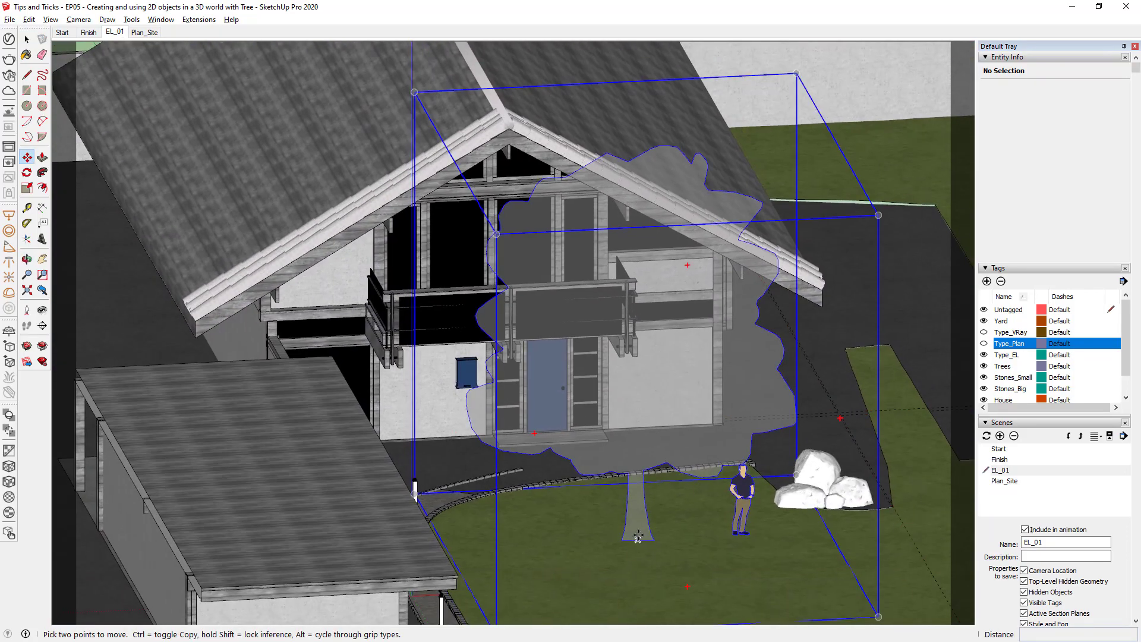
pyautogui.moveTo(638, 540)
pyautogui.click(638, 540)
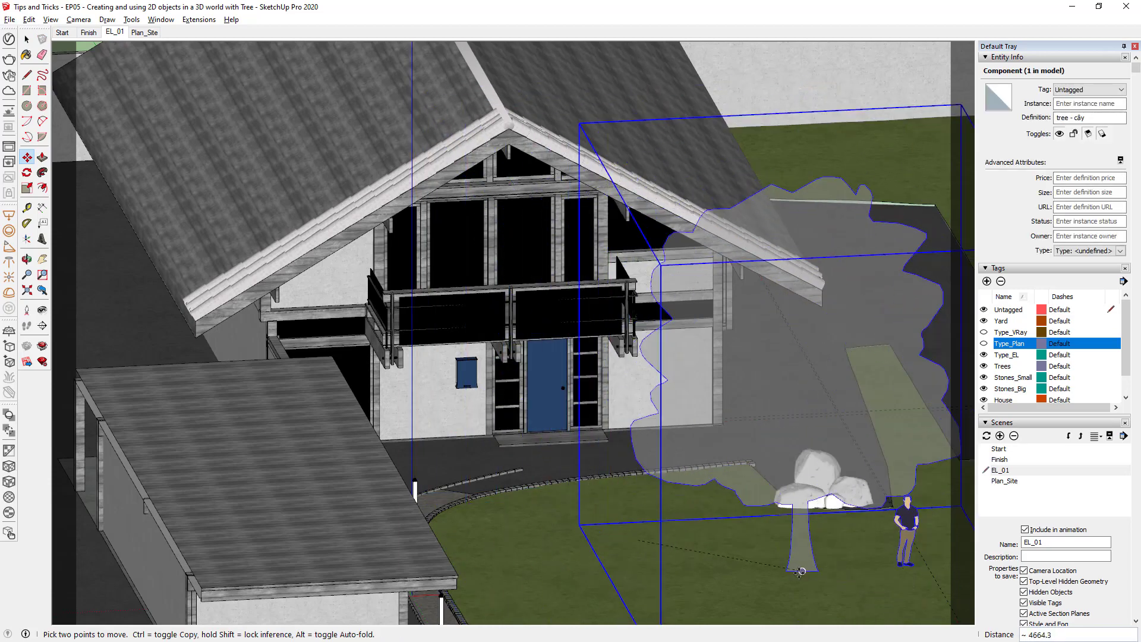
pyautogui.click(800, 573)
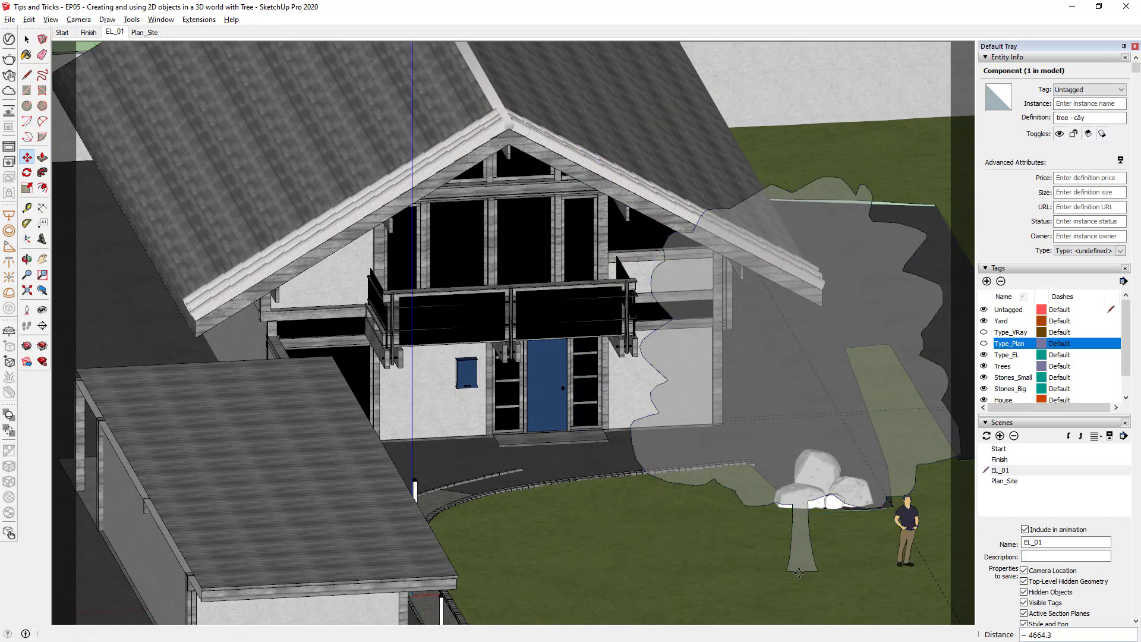
# Return to the Finish scene view and save the model with File > Save.
pyautogui.click(145, 34)
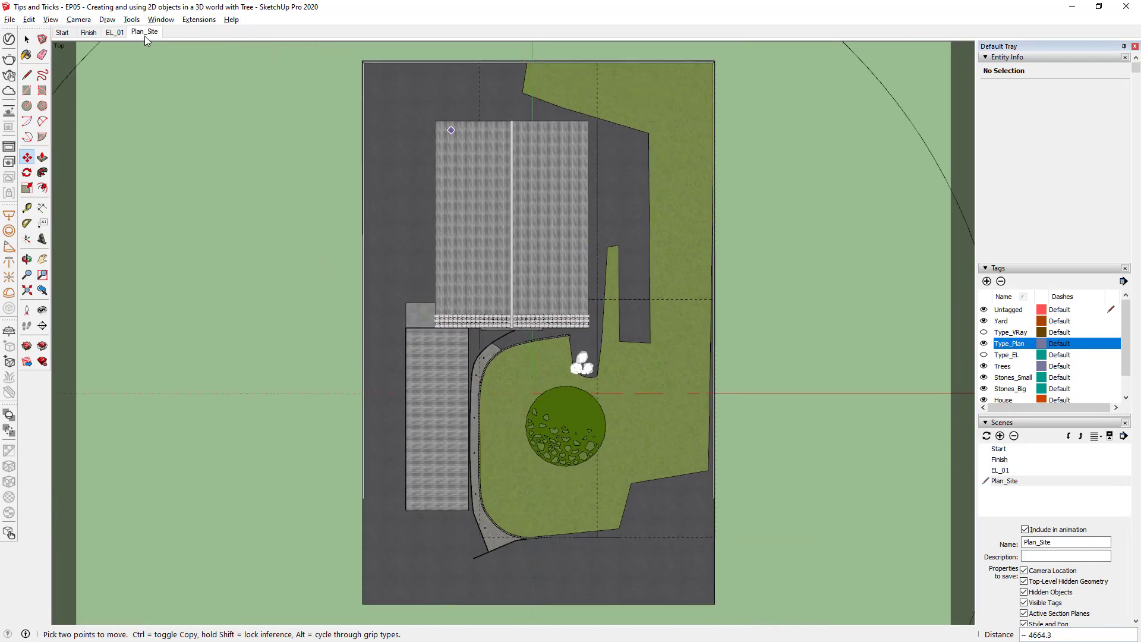
pyautogui.click(95, 34)
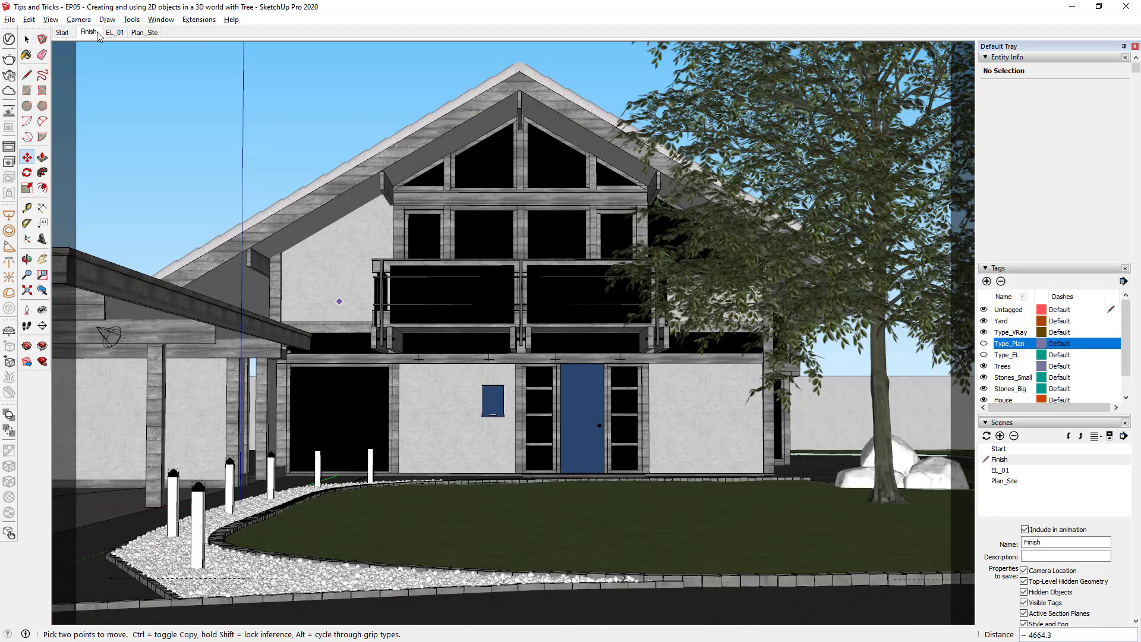
pyautogui.press('space')
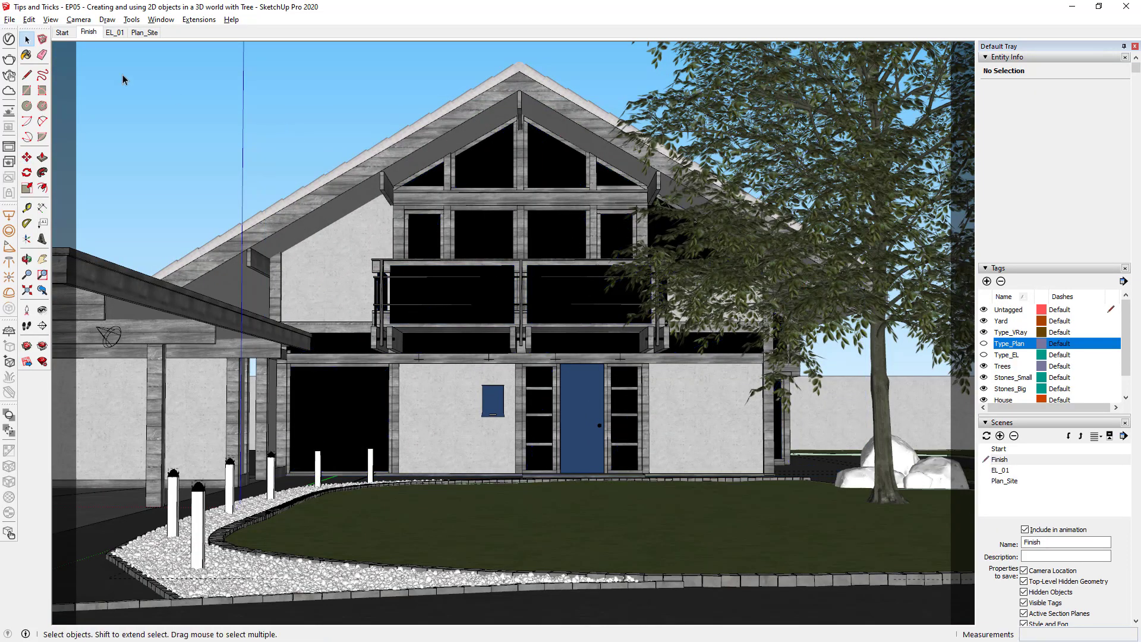
pyautogui.click(7, 24)
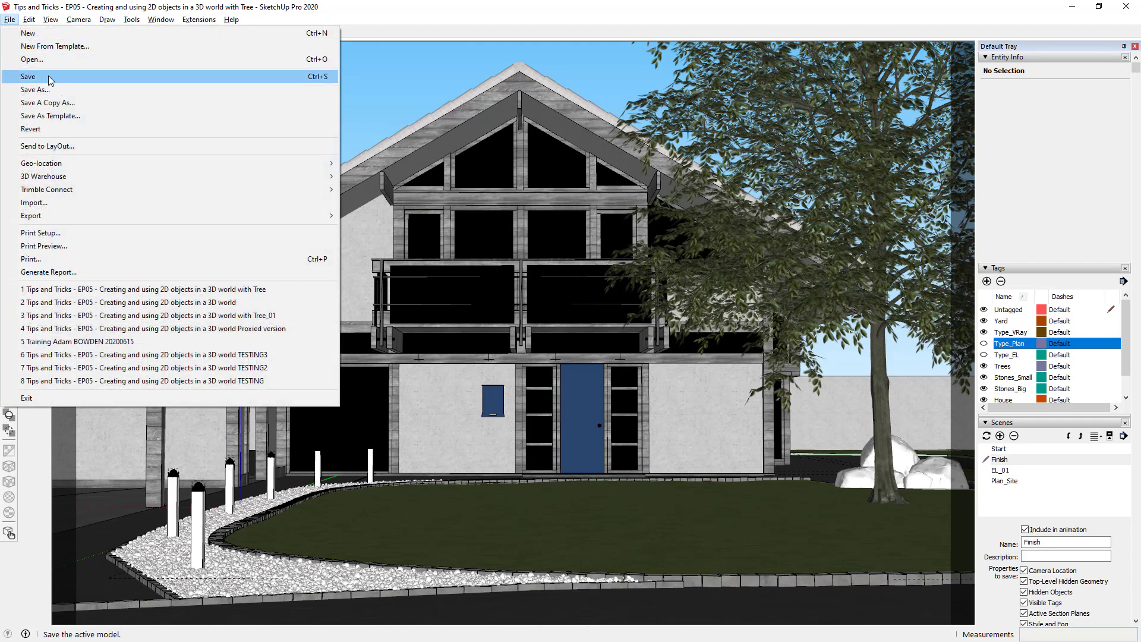
pyautogui.click(47, 77)
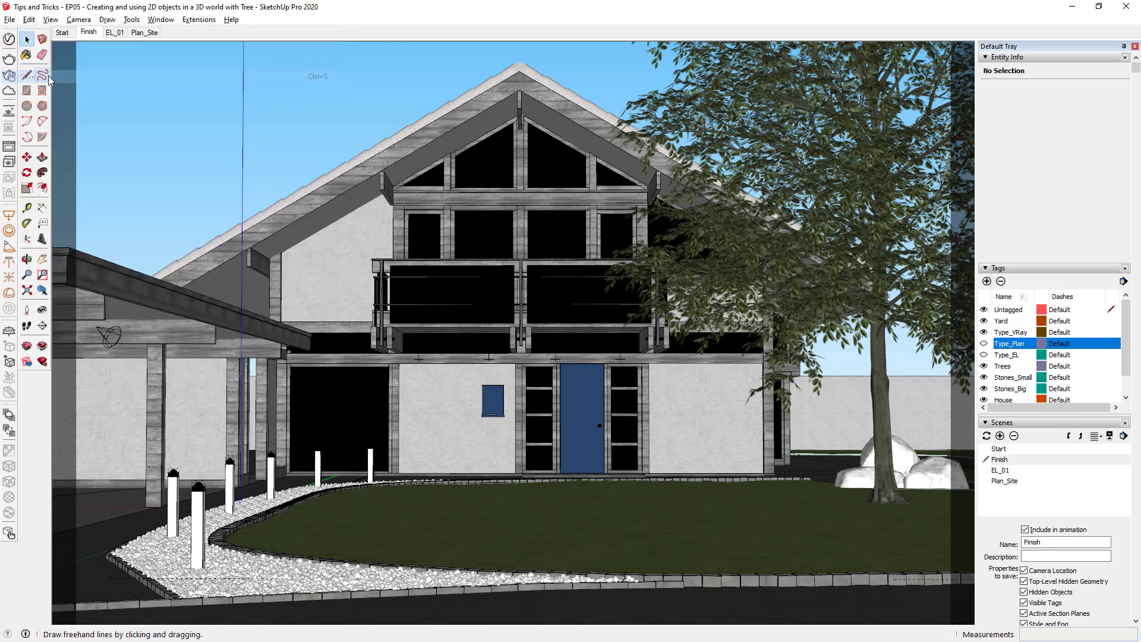
# Save the tree component as Tree_001 in the Components Plants folder.
pyautogui.rightClick(880, 234)
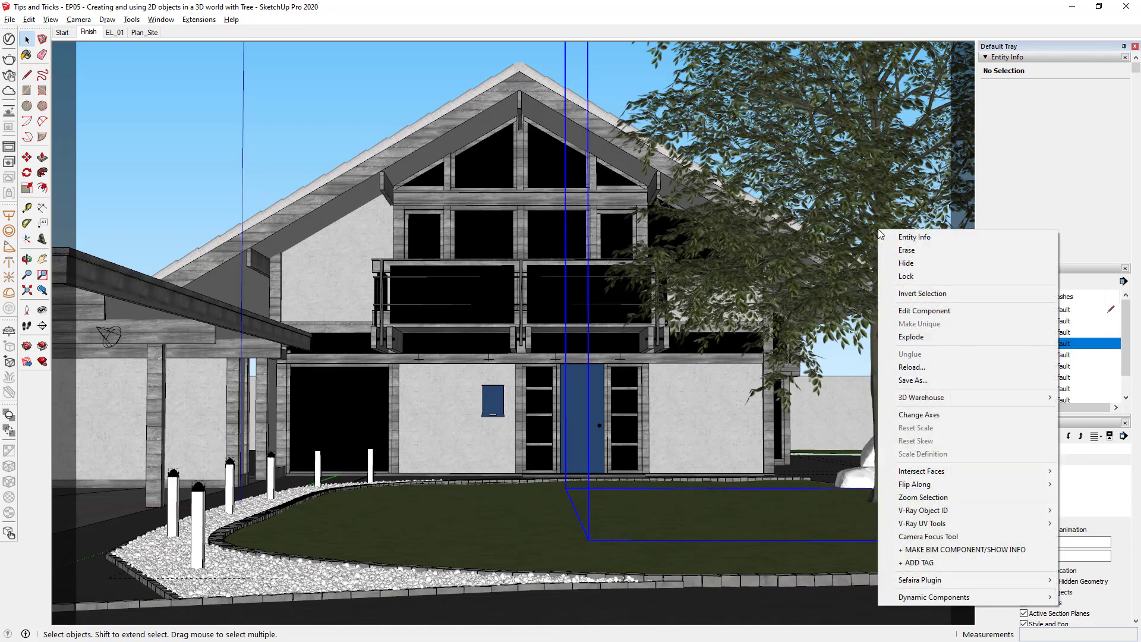
pyautogui.click(961, 380)
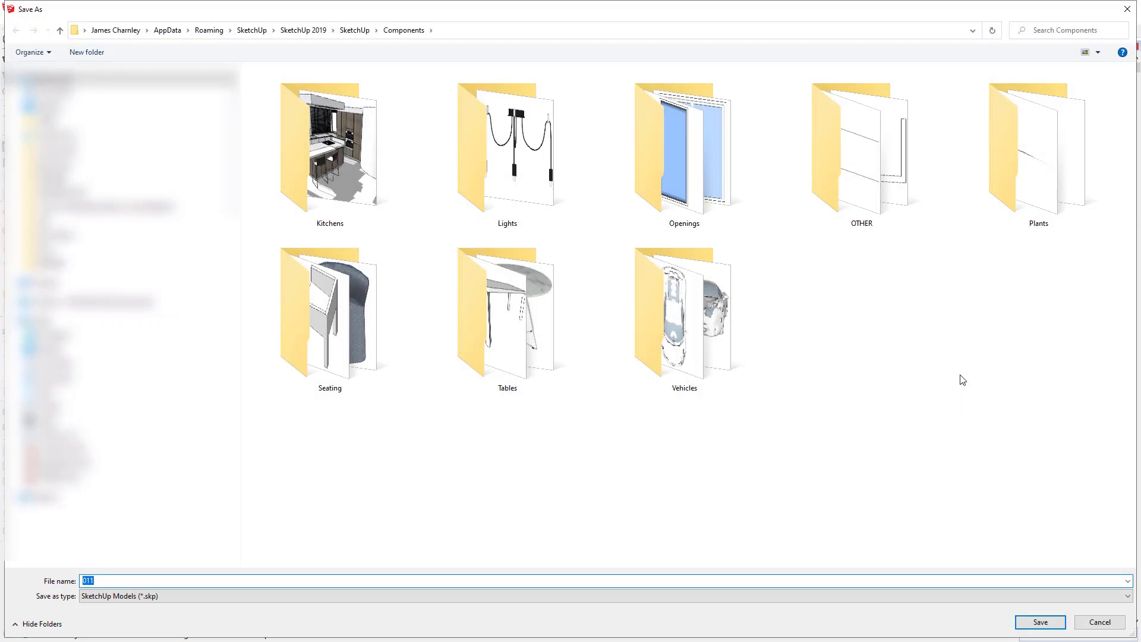
pyautogui.doubleClick(1051, 186)
pyautogui.doubleClick(167, 580)
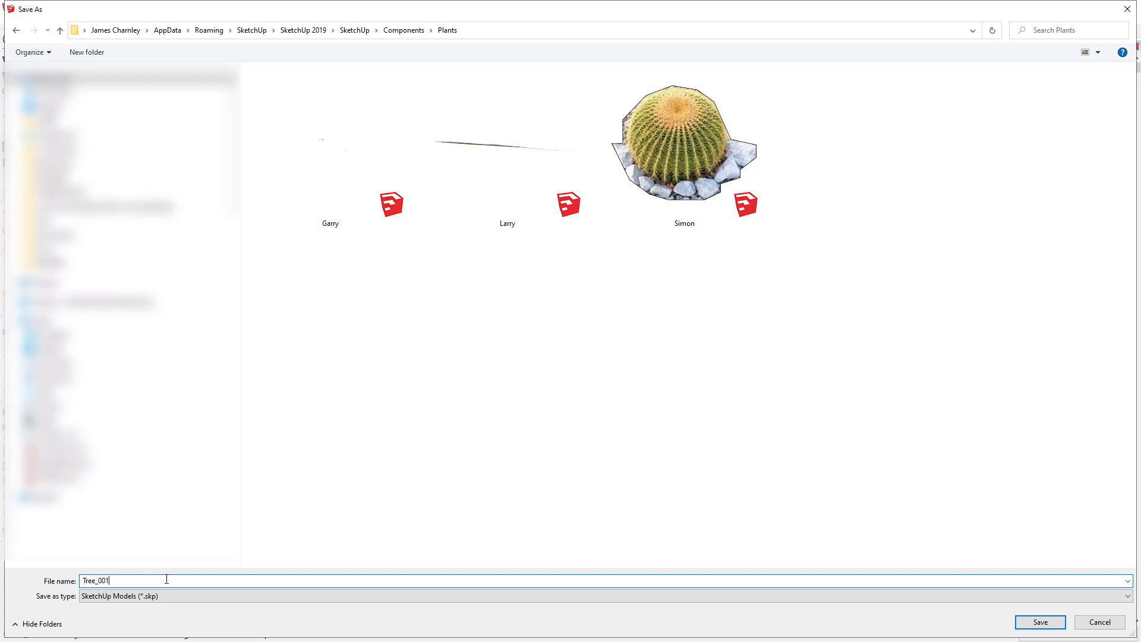
pyautogui.press('Return')
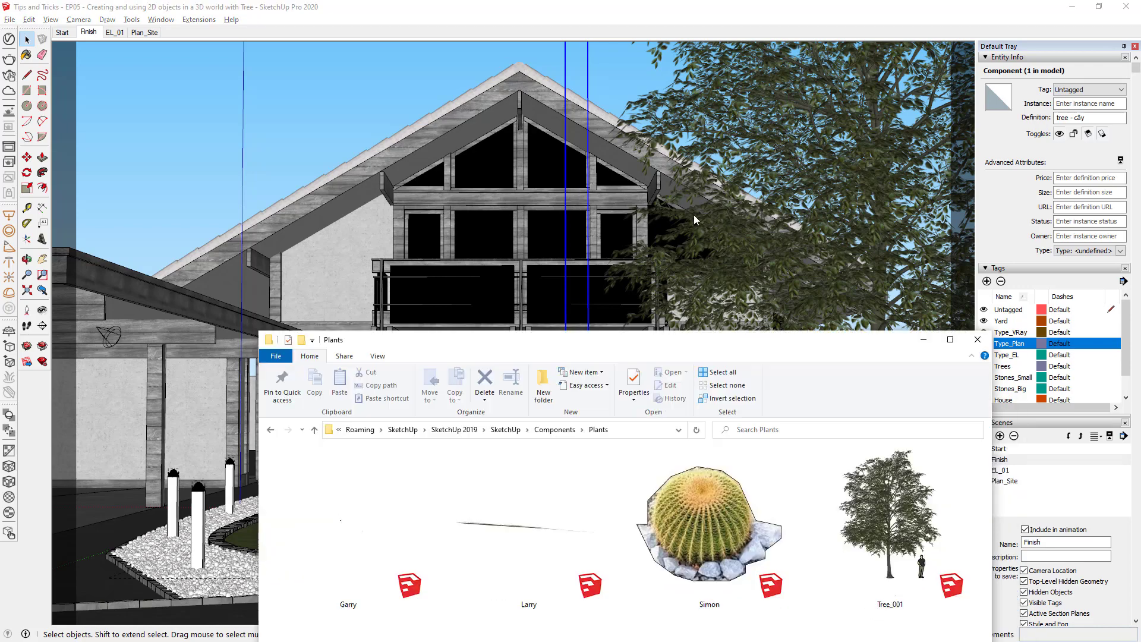
# Drag Tree_001 from the Plants folder window into the SketchUp viewport.
pyautogui.moveTo(752, 349)
pyautogui.mouseDown()
pyautogui.moveTo(638, 115)
pyautogui.moveTo(752, 89)
pyautogui.moveTo(783, 70)
pyautogui.mouseUp()
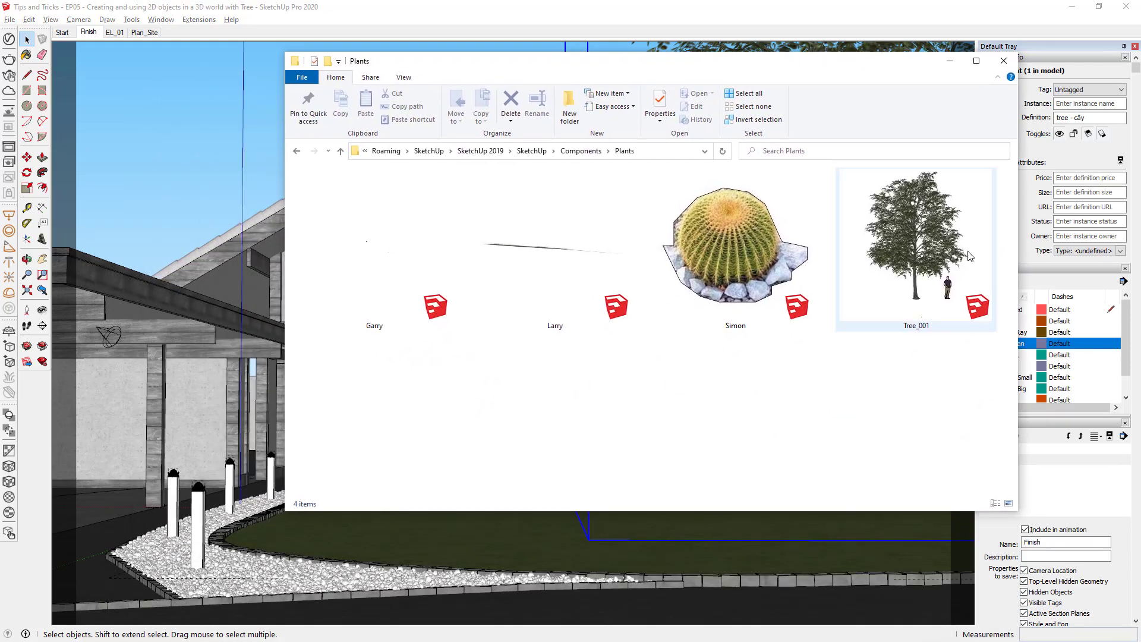
pyautogui.moveTo(891, 54); pyautogui.dragTo(989, 15)
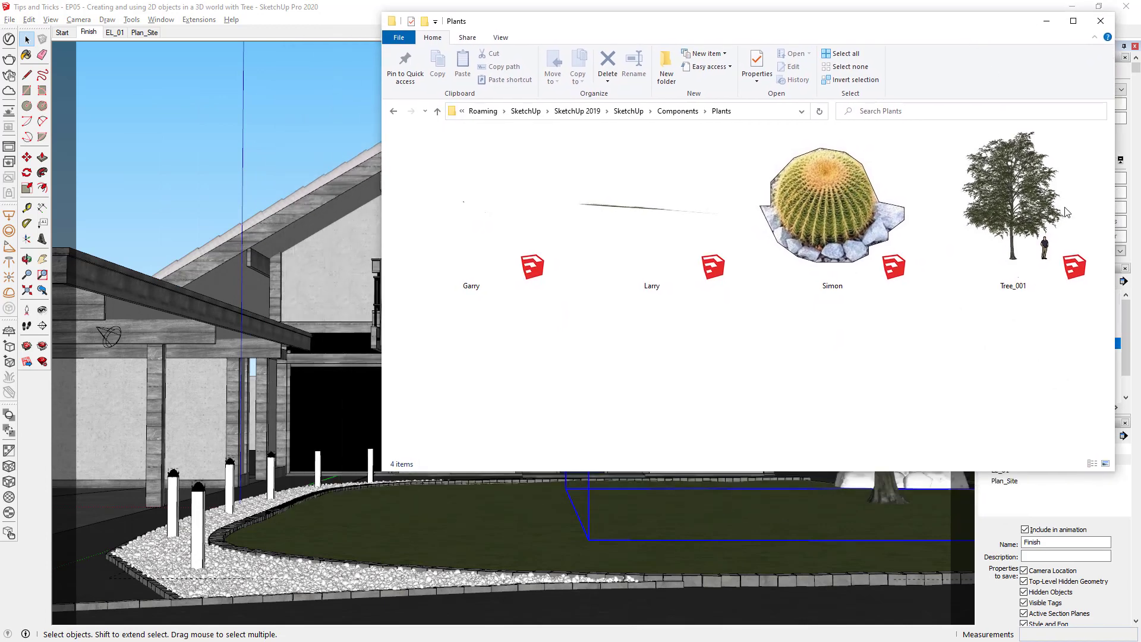
pyautogui.moveTo(1040, 241)
pyautogui.mouseDown()
pyautogui.moveTo(404, 469)
pyautogui.moveTo(315, 529)
pyautogui.mouseUp()
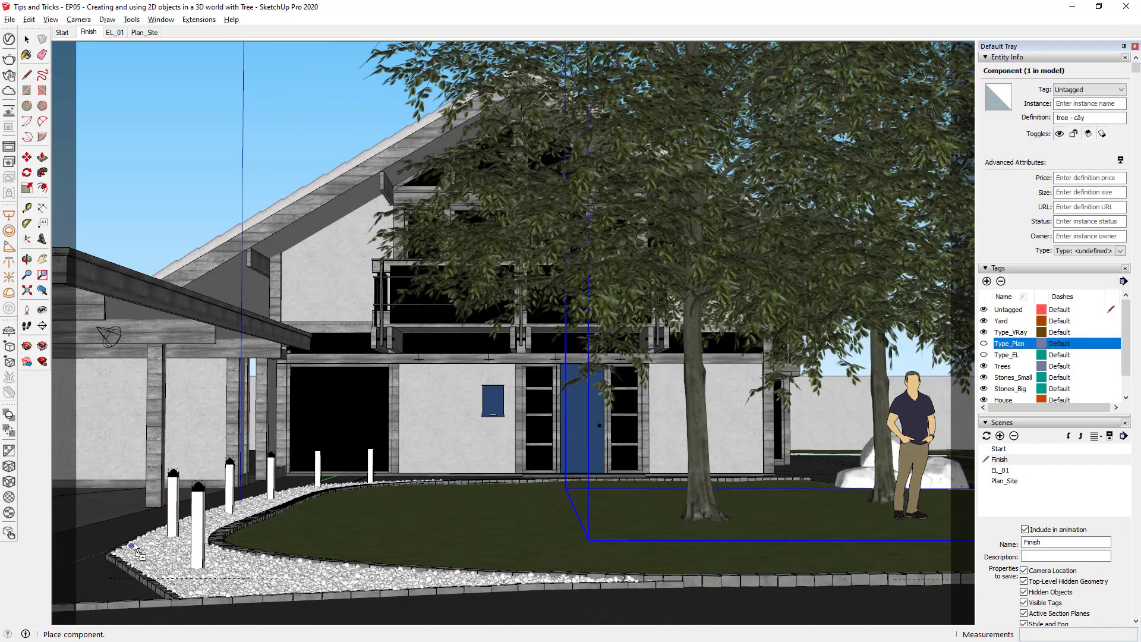
# Place the Tree_001 copy on the lawn, isolate its contents and show the Type_Plan and Type_EL tags.
pyautogui.click(114, 533)
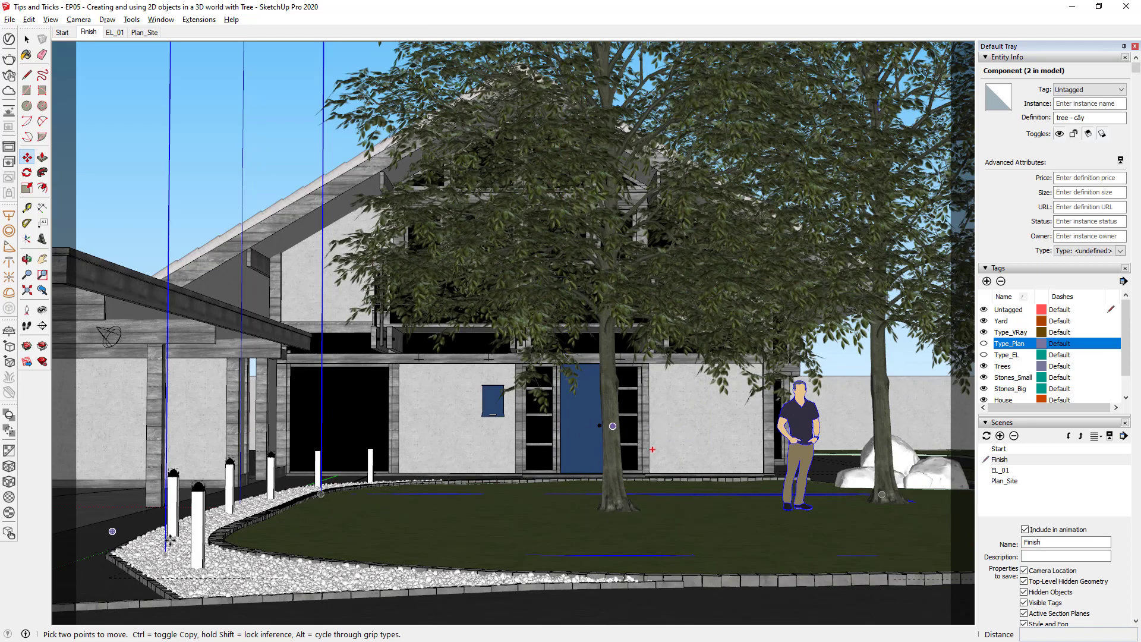
pyautogui.moveTo(613, 427); pyautogui.dragTo(651, 385, button='middle')
pyautogui.press('space')
pyautogui.press('h')
pyautogui.moveTo(620, 439); pyautogui.dragTo(569, 472, button='middle')
pyautogui.scroll(-6, 220, 476)
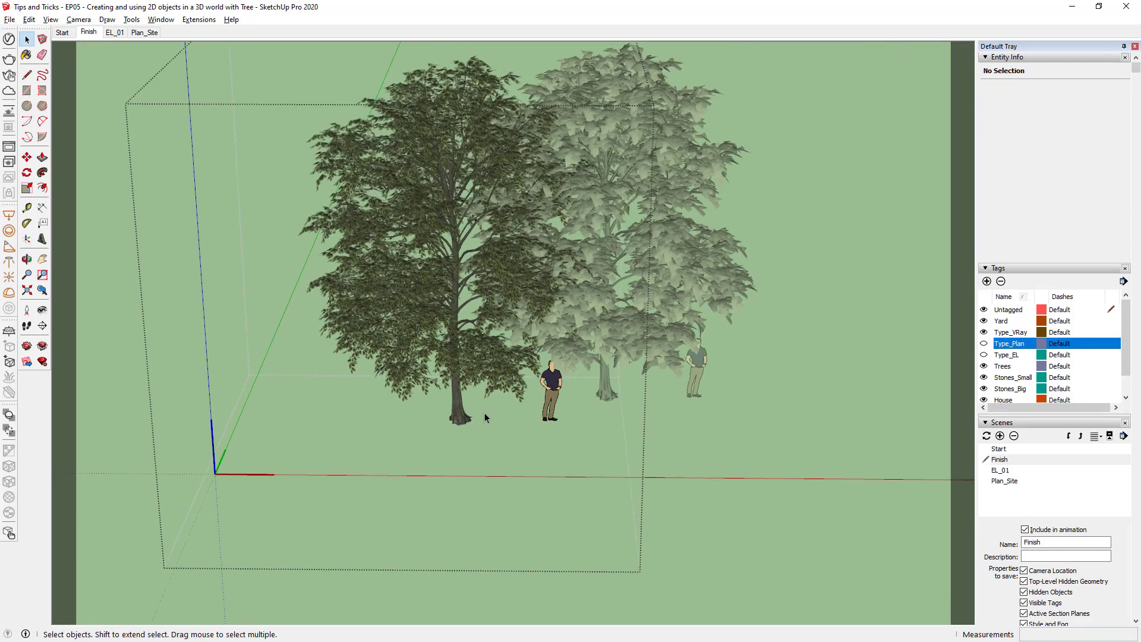
pyautogui.click(984, 344)
pyautogui.click(984, 355)
pyautogui.scroll(-2, 458, 413)
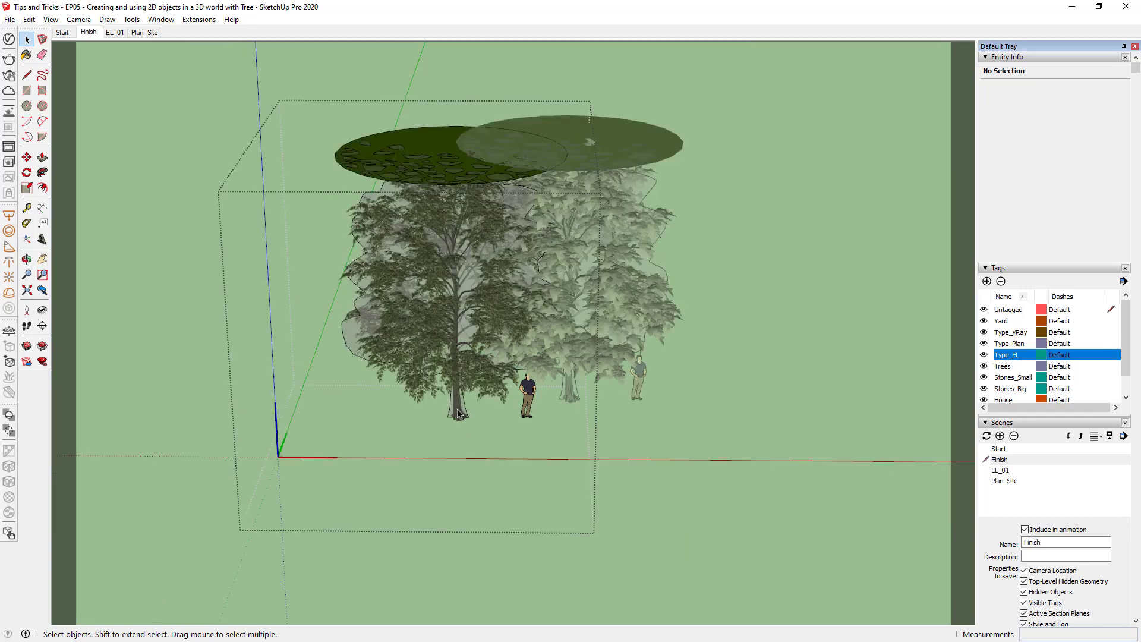
# Select the standing figure, tree, canopy disc and outline inside the component.
pyautogui.click(528, 395)
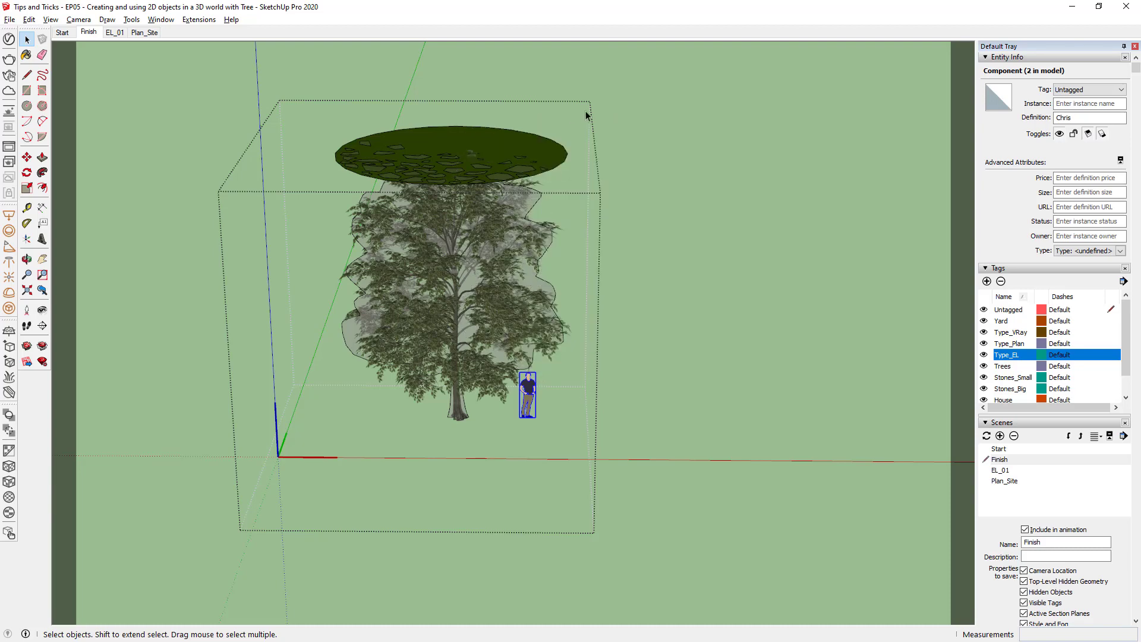
pyautogui.keyDown('shift'); pyautogui.moveTo(356, 267); pyautogui.dragTo(343, 278); pyautogui.keyUp('shift')
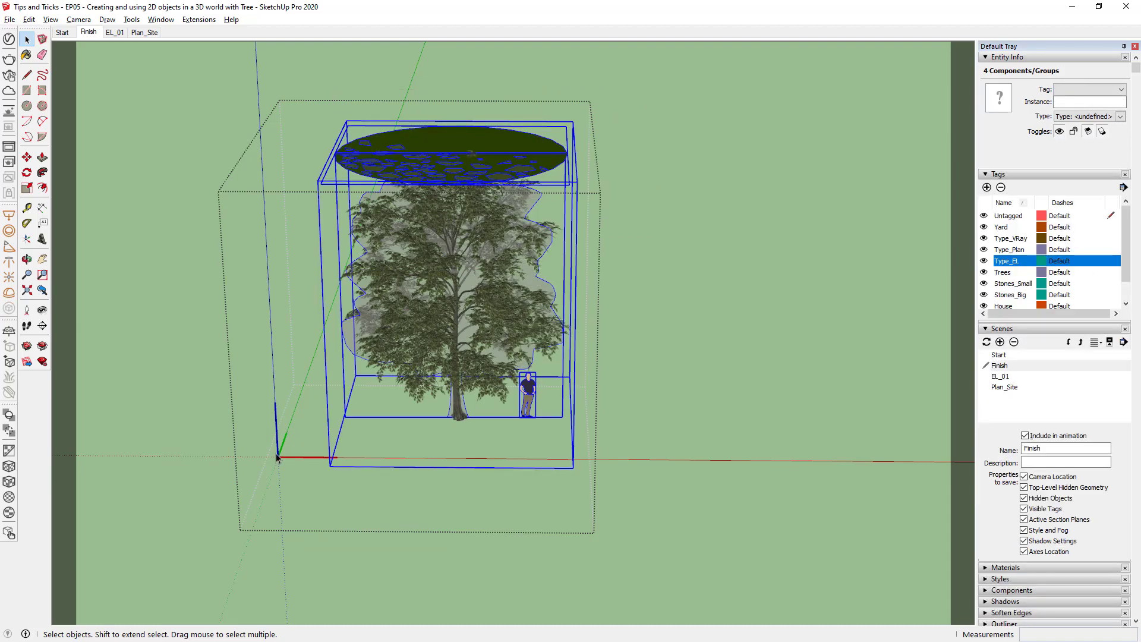
pyautogui.scroll(8, 465, 415)
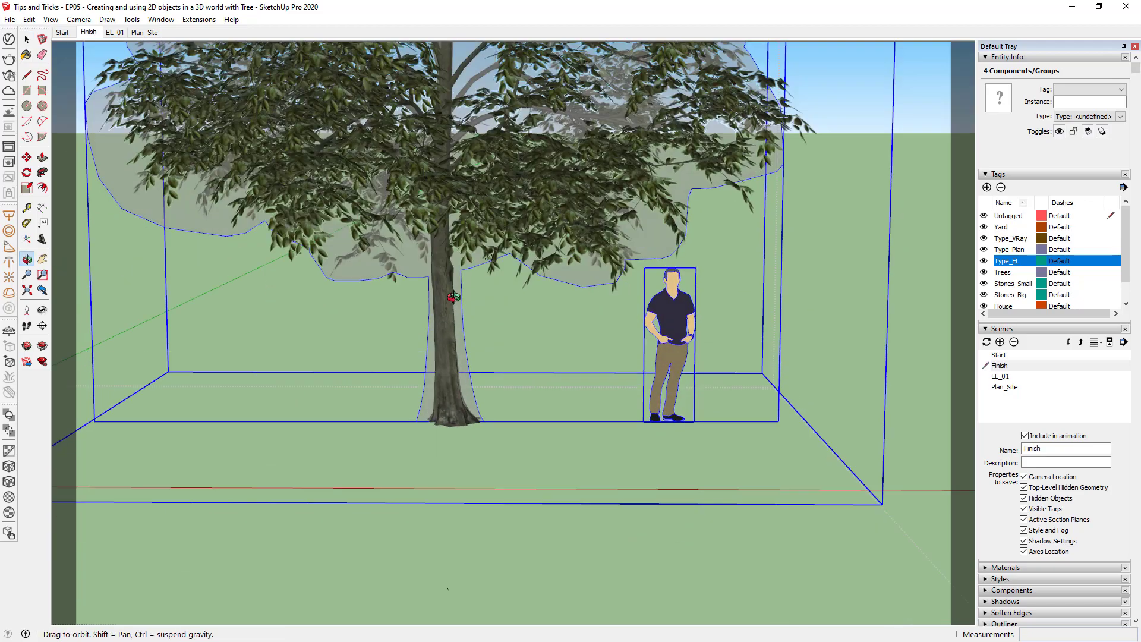
pyautogui.scroll(6, 443, 400)
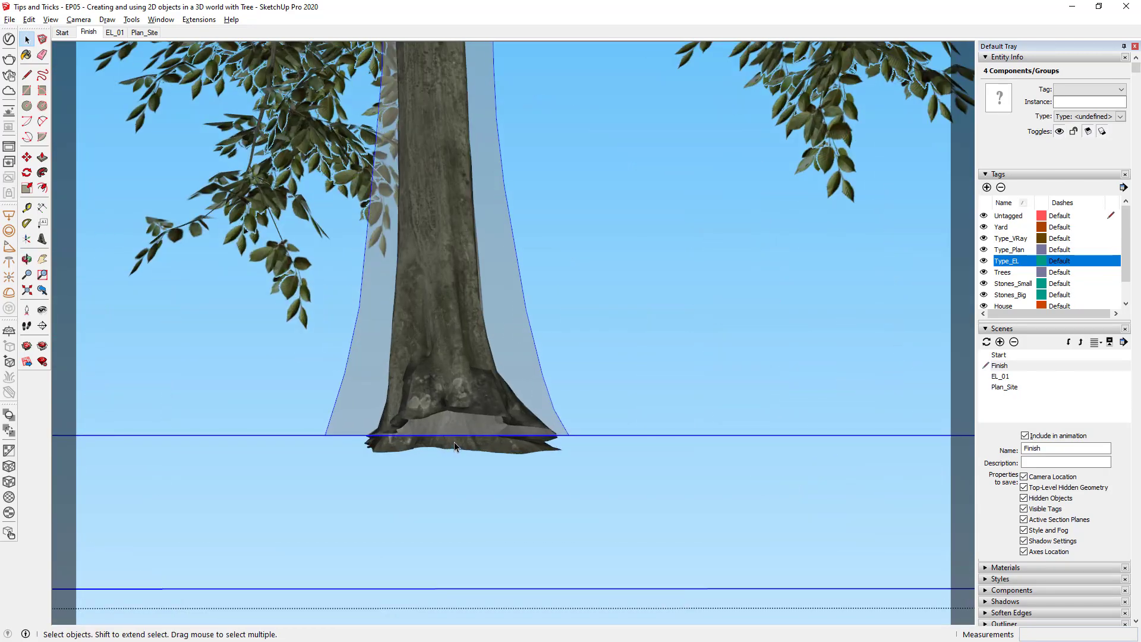
# Move the selected items so the trunk base sits on the origin, then deselect.
pyautogui.press('m')
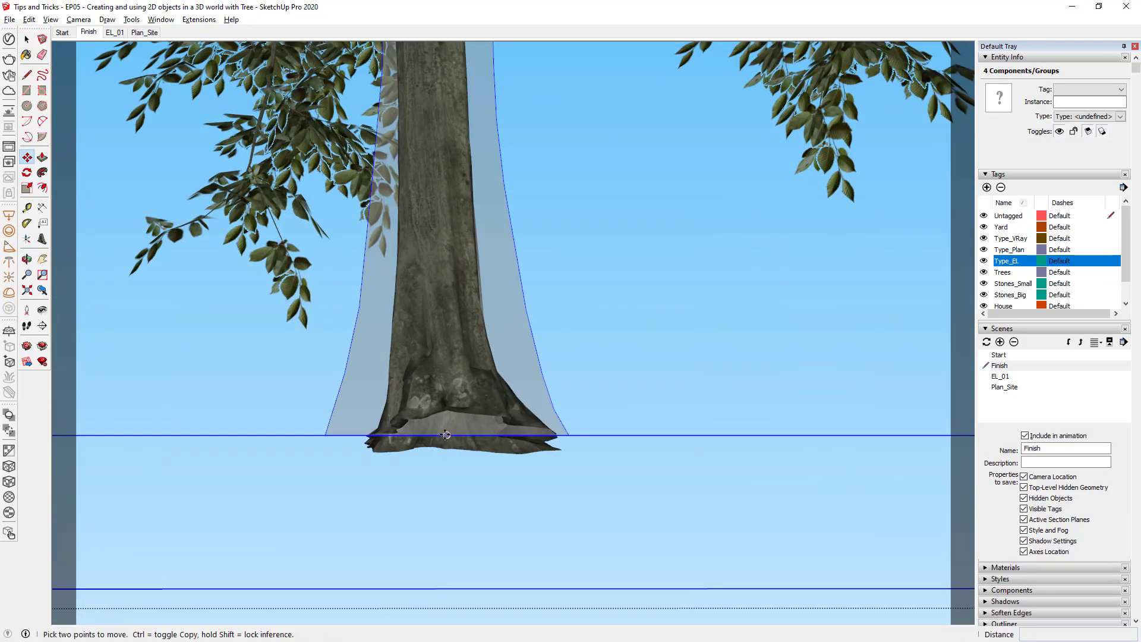
pyautogui.click(446, 435)
pyautogui.scroll(-6, 447, 435)
pyautogui.scroll(-3, 464, 441)
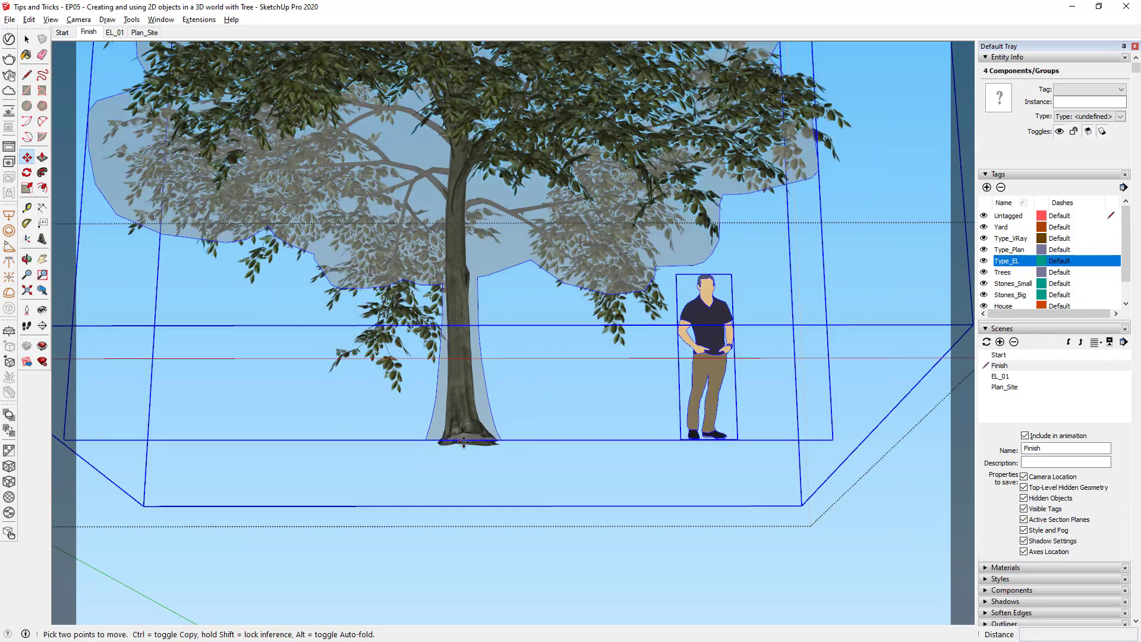
pyautogui.moveTo(463, 441); pyautogui.dragTo(617, 428, button='middle')
pyautogui.scroll(3, 319, 383)
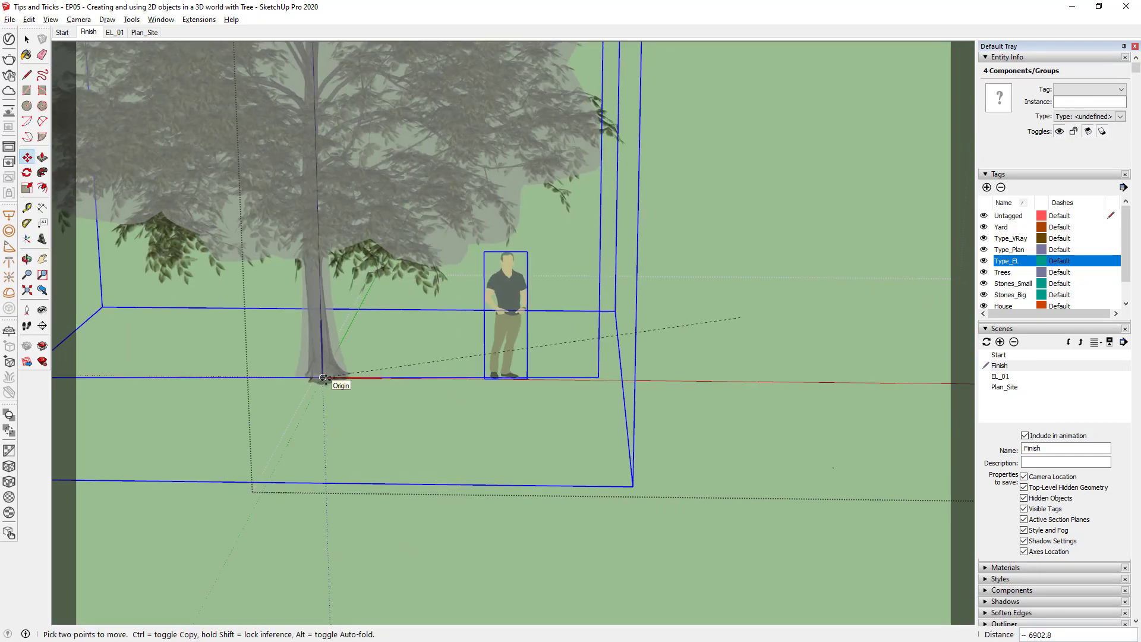
pyautogui.click(323, 378)
pyautogui.moveTo(263, 398); pyautogui.dragTo(619, 485, button='middle')
pyautogui.press('space')
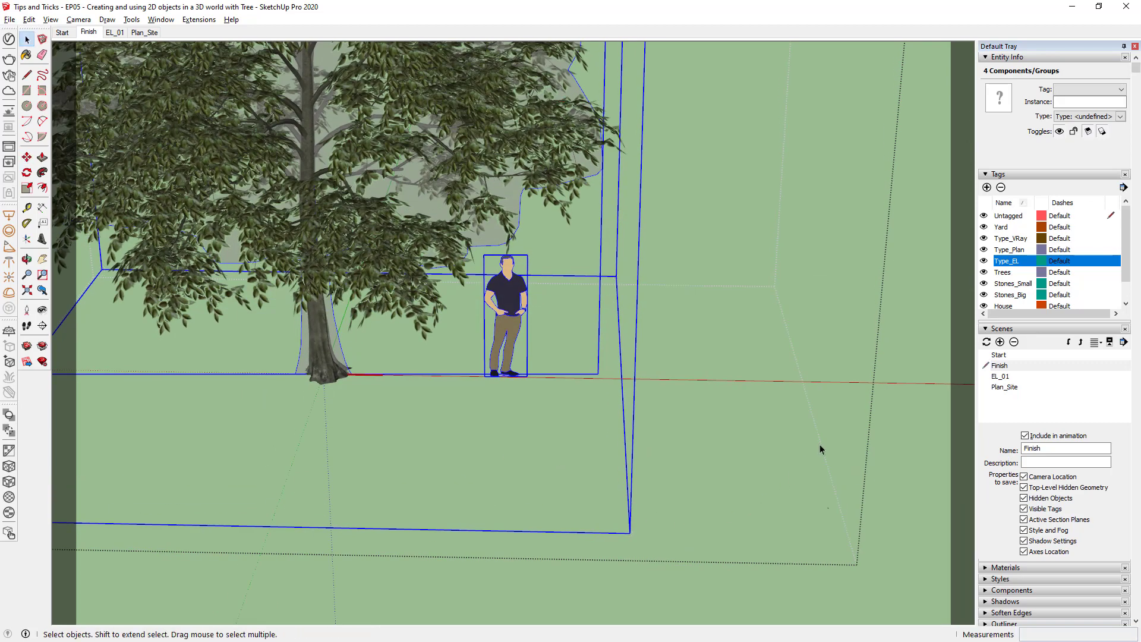
pyautogui.click(822, 442)
# Close the group and move both tree copies to a new spot on the lawn.
pyautogui.click(885, 382)
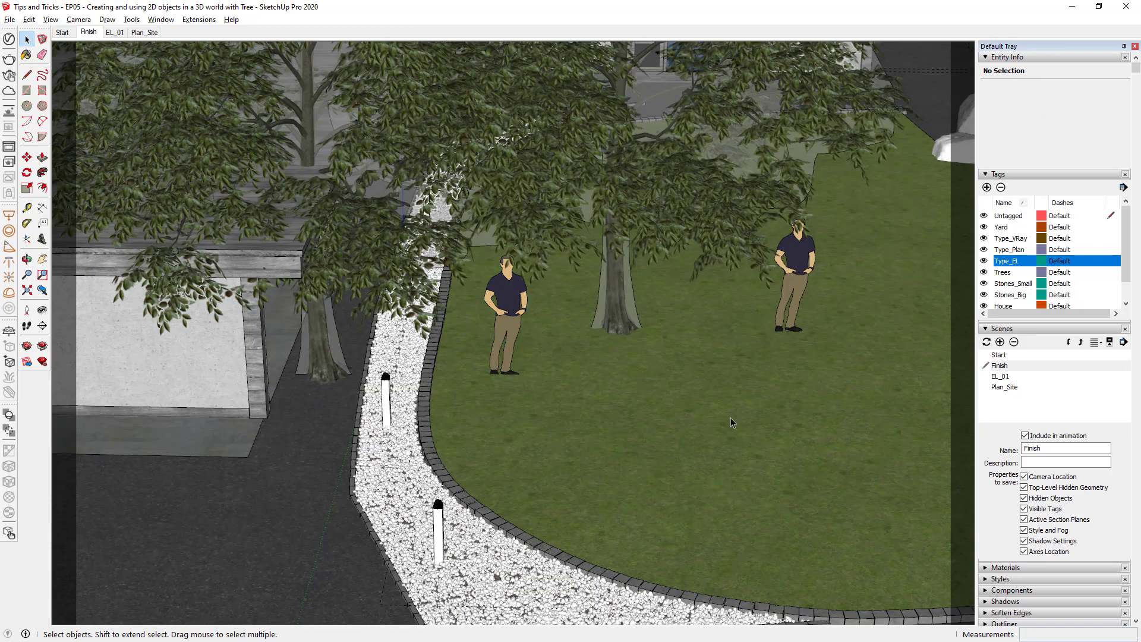
pyautogui.click(331, 374)
pyautogui.keyDown('shift'); pyautogui.click(626, 324); pyautogui.keyUp('shift')
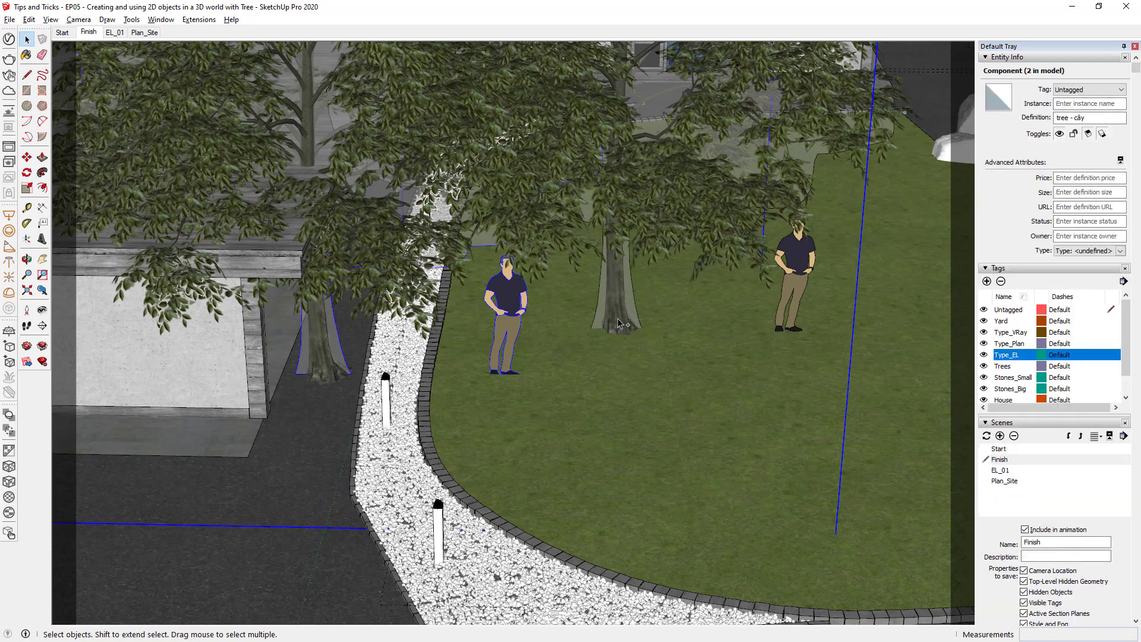
pyautogui.press('m')
pyautogui.click(553, 445)
pyautogui.moveTo(554, 445); pyautogui.dragTo(686, 359, button='middle')
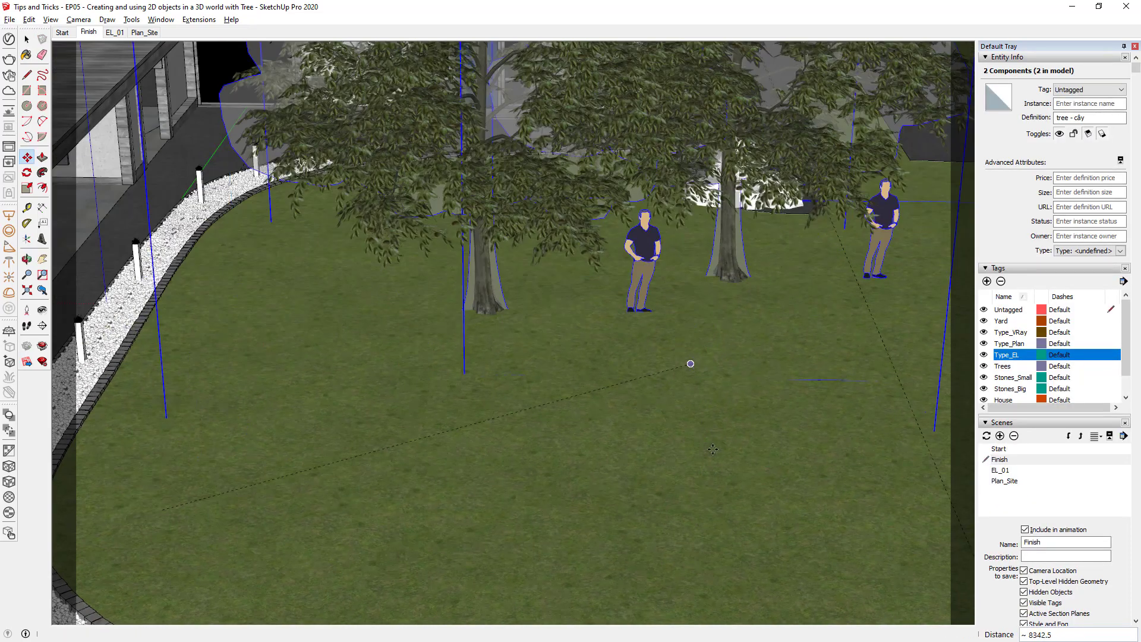
pyautogui.press('space')
# Return to the Finish scene view and clear the selection.
pyautogui.scroll(5, 712, 468)
pyautogui.click(712, 468)
pyautogui.scroll(-5, 712, 468)
pyautogui.scroll(2, 367, 172)
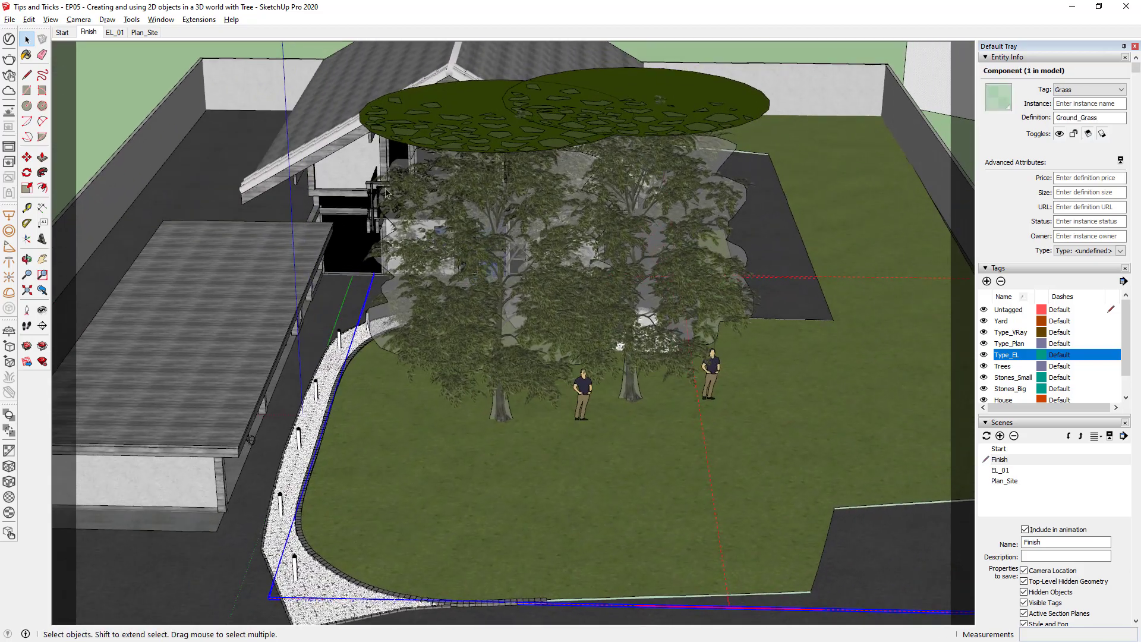
pyautogui.click(90, 32)
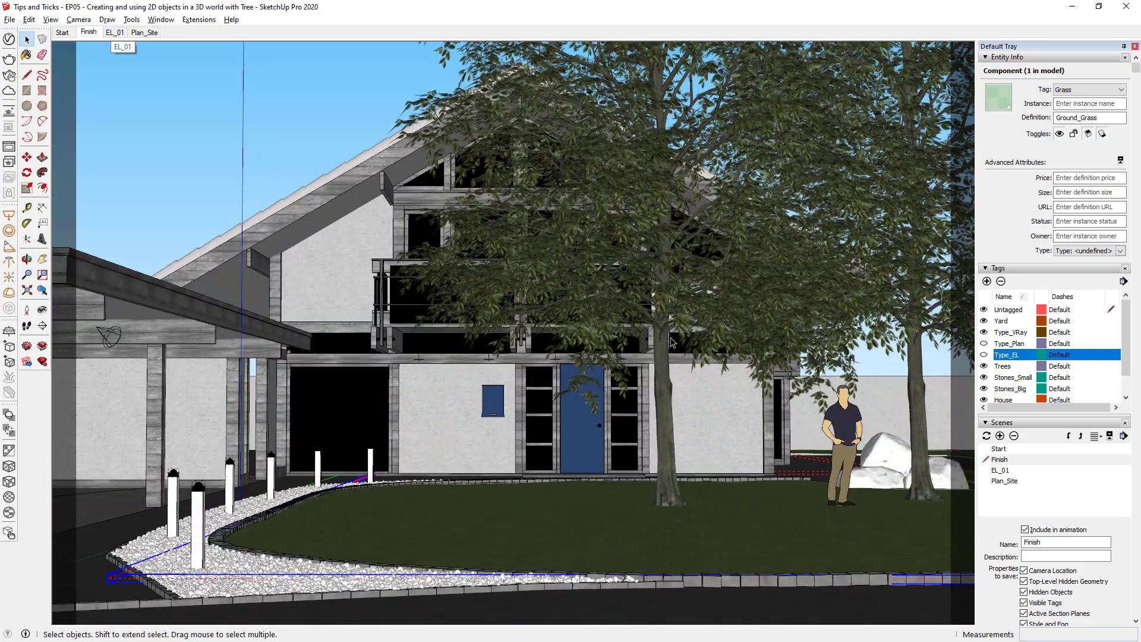
pyautogui.hotkey('ctrl', 't')
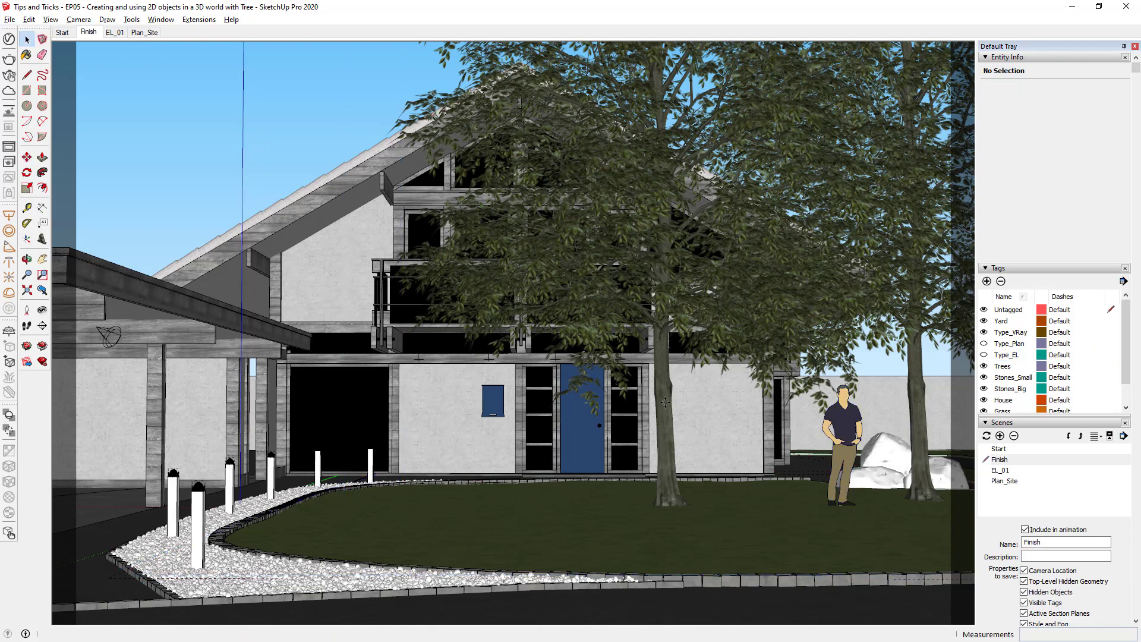
# Re-save the tree component over Tree_001 in the Plants library and drag it into the model.
pyautogui.rightClick(666, 401)
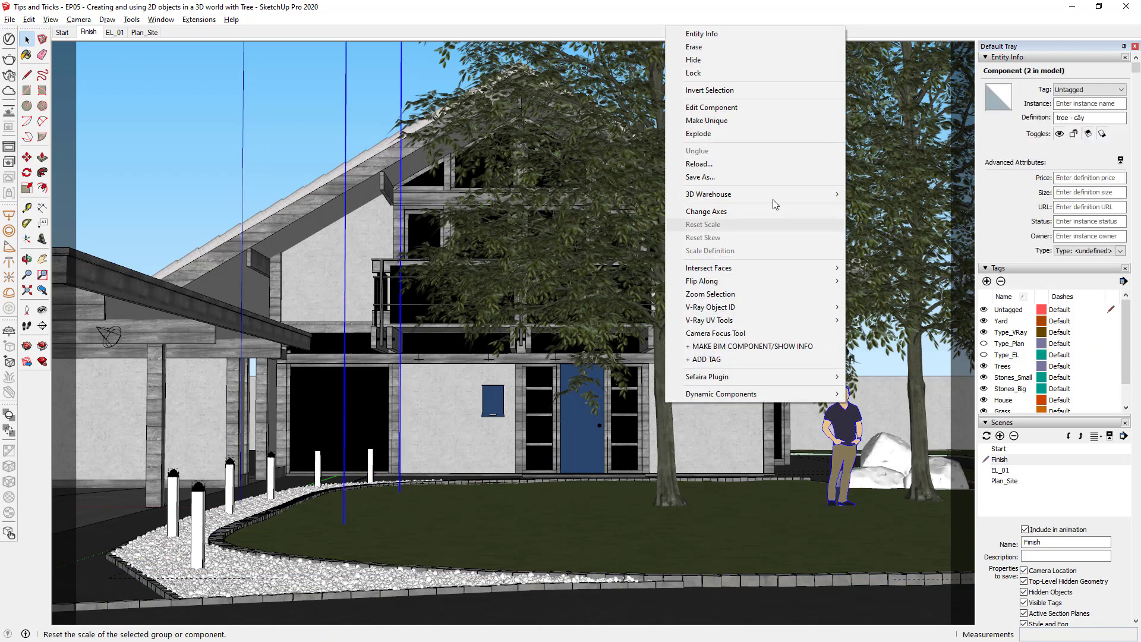
pyautogui.click(790, 177)
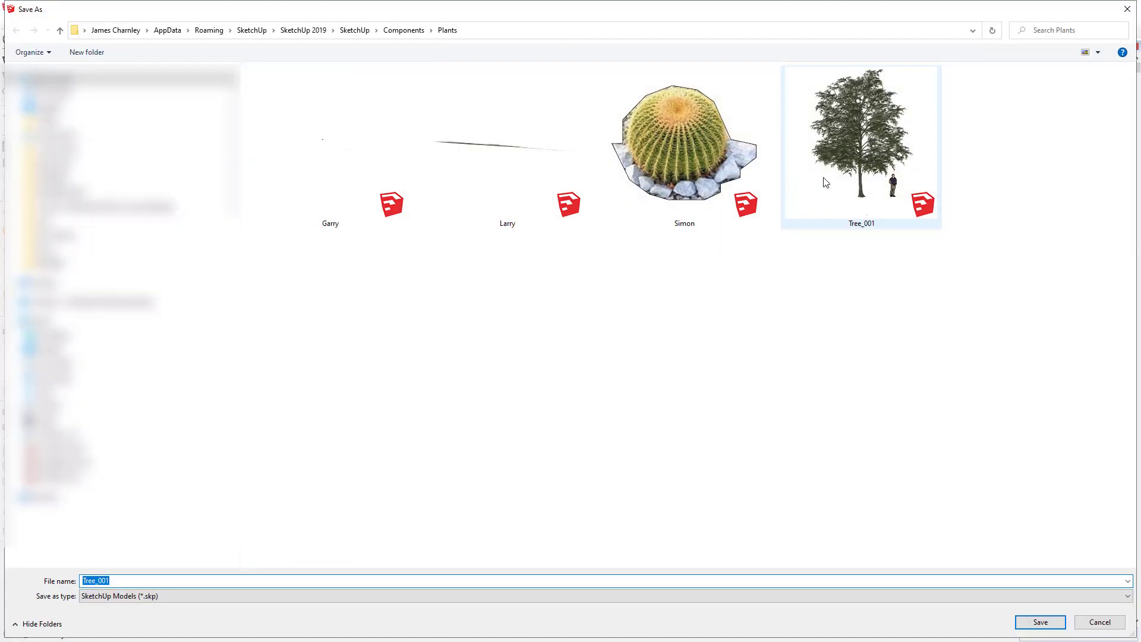
pyautogui.click(827, 178)
pyautogui.click(1035, 627)
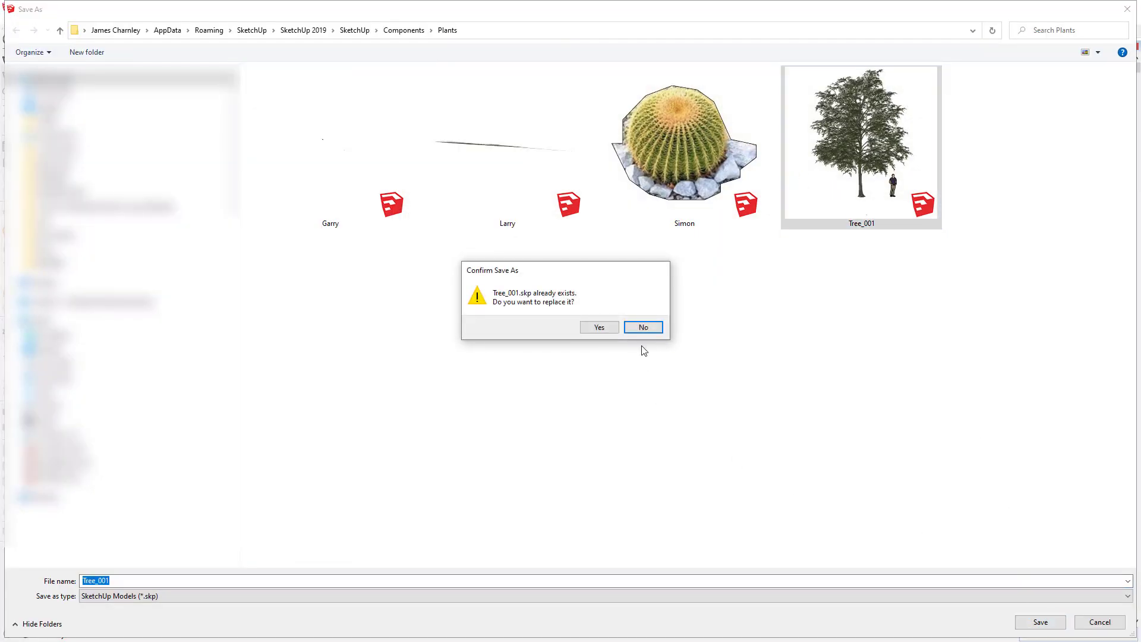
pyautogui.click(599, 328)
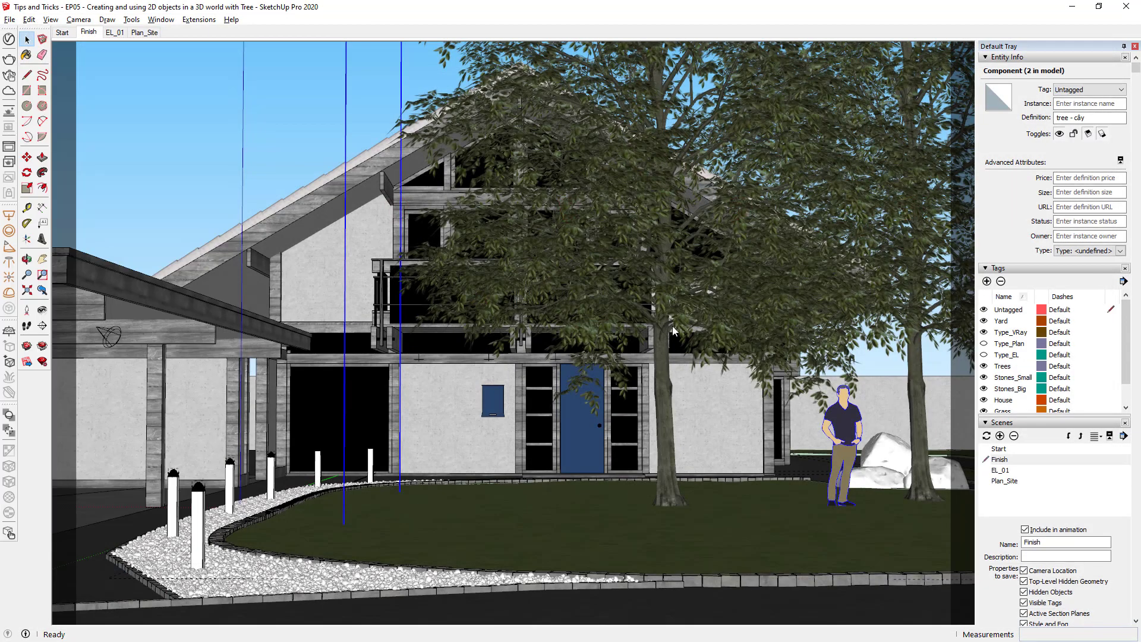
pyautogui.hotkey('alt', 'Tab')
pyautogui.moveTo(1012, 215); pyautogui.dragTo(336, 530)
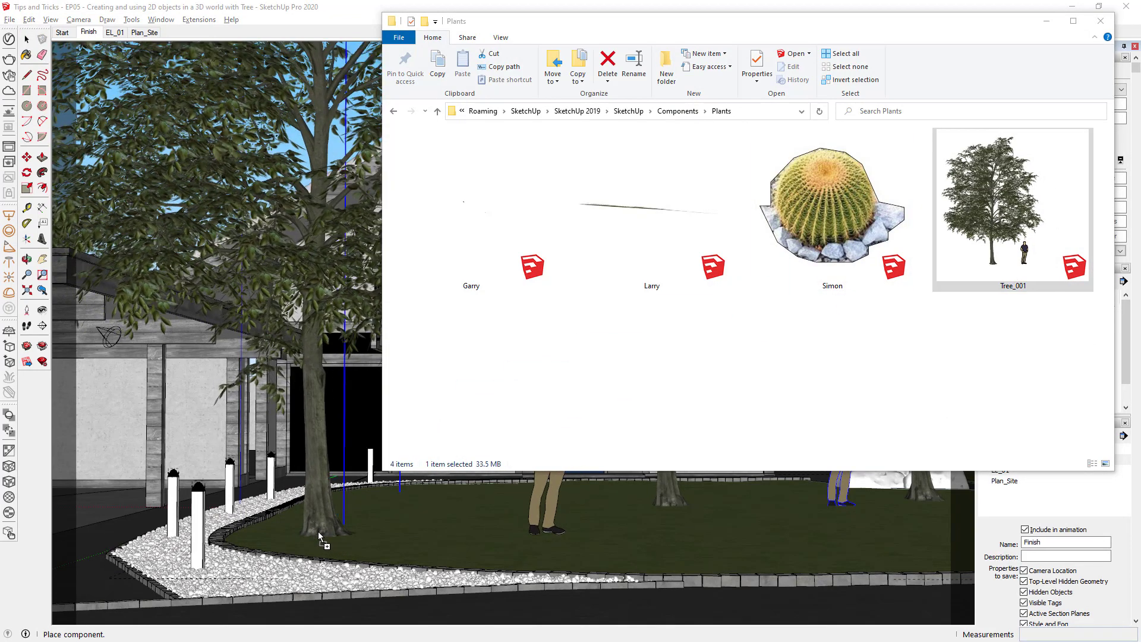
# Drop a third Tree_001 copy on the lawn beside the gravel path and minimize Explorer.
pyautogui.click(319, 537)
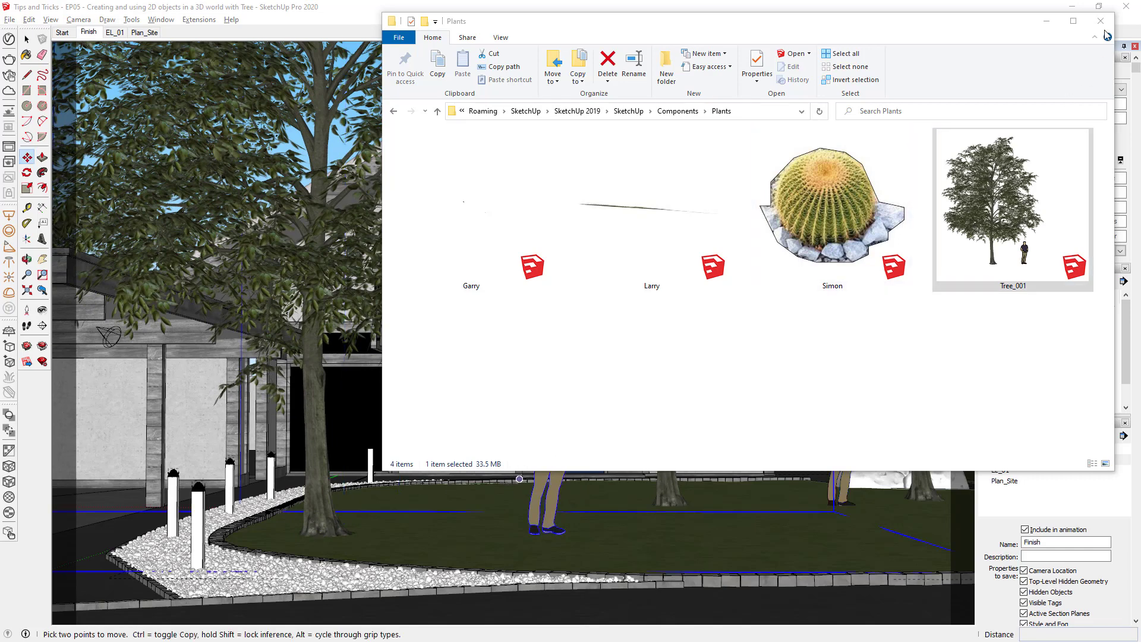
pyautogui.click(1048, 21)
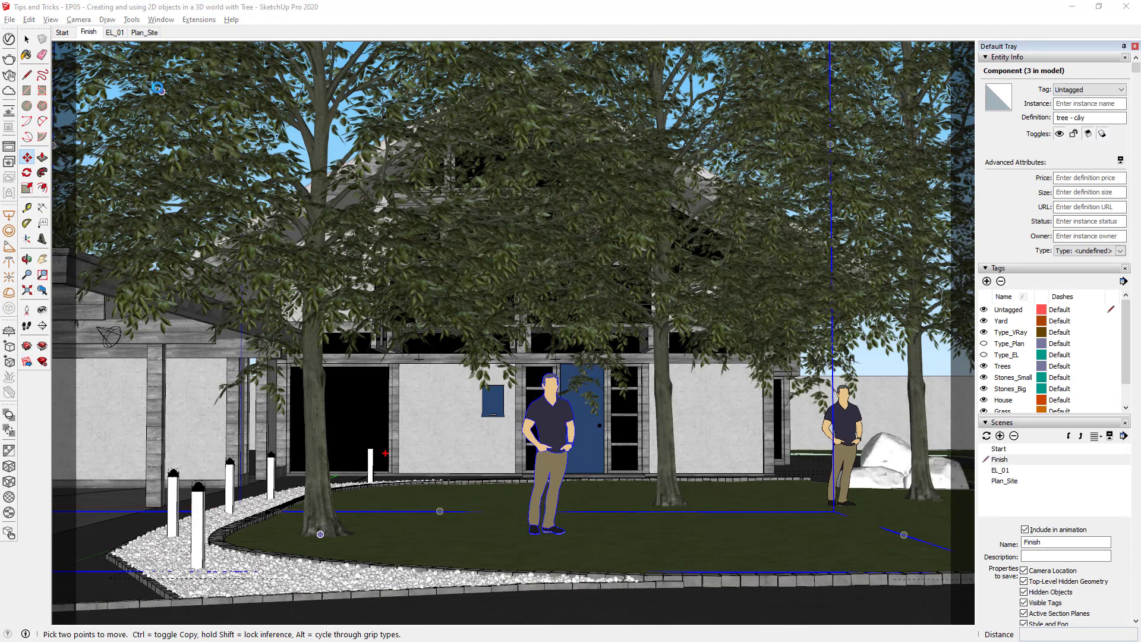
pyautogui.hotkey('alt', 'Tab')
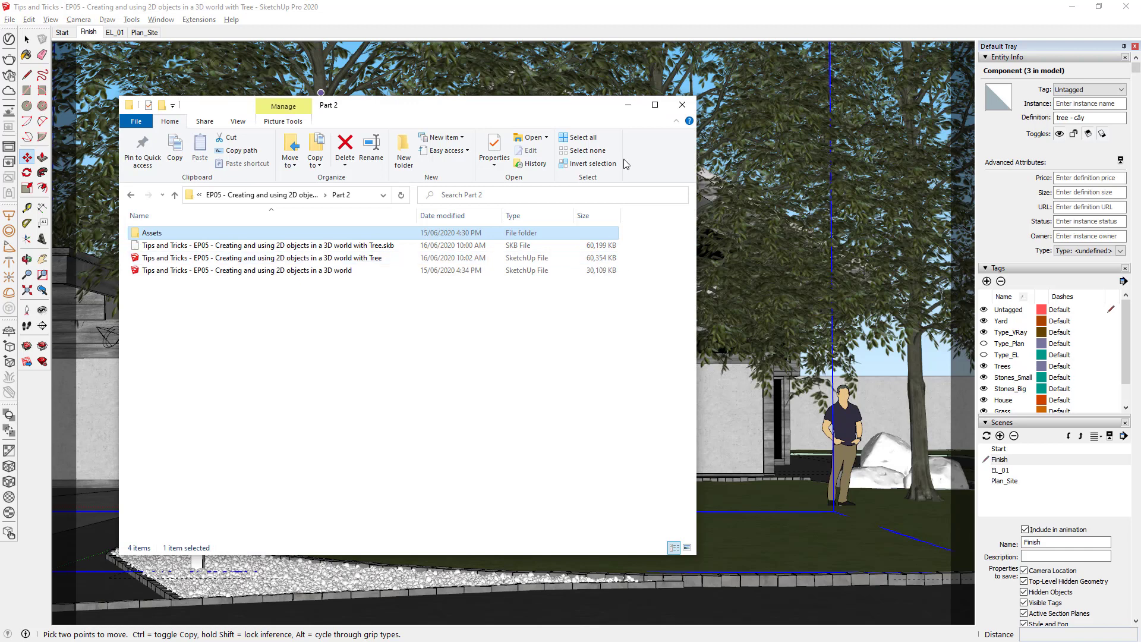
pyautogui.click(628, 104)
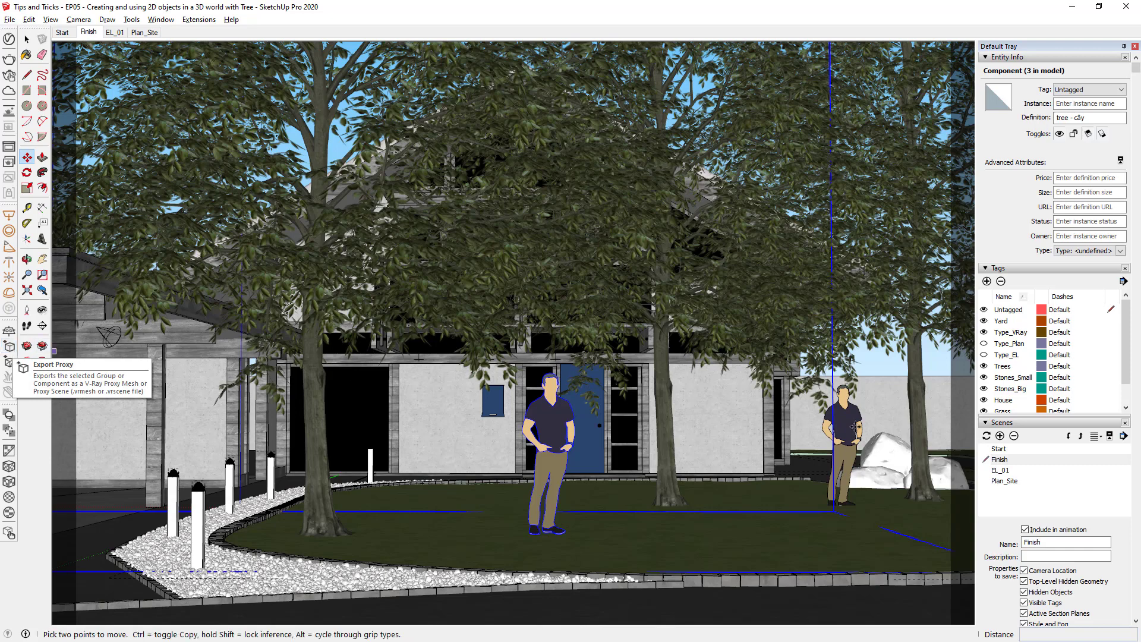
pyautogui.press('space')
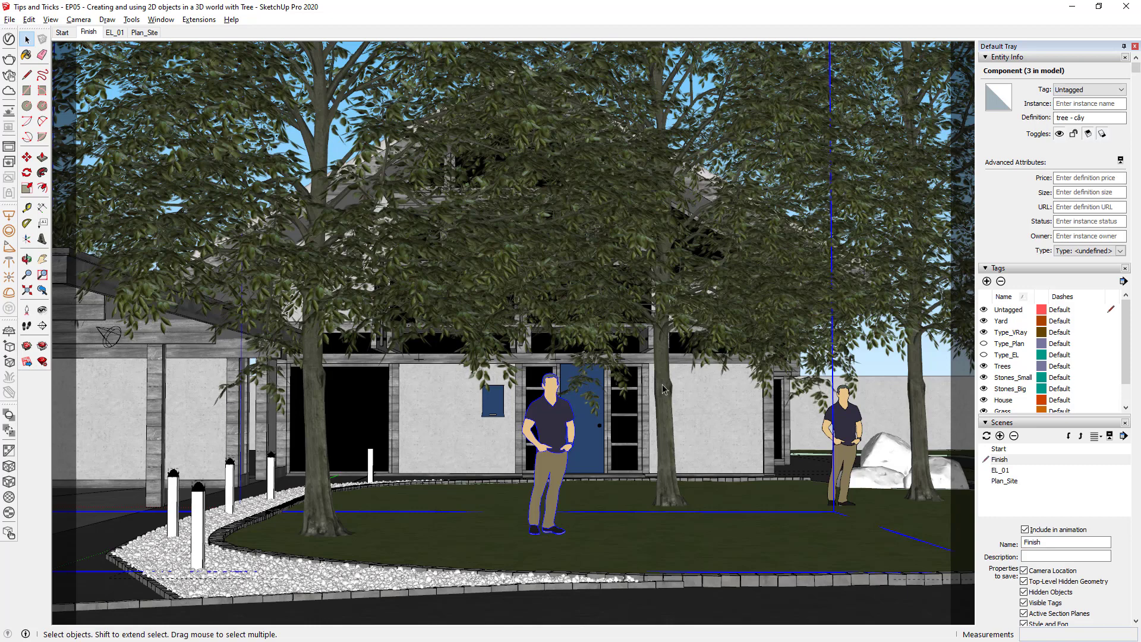
# Export the tree's inner Type_VRay group as V-Ray proxy 'Tree_01' into the Assets\proxy folder.
pyautogui.doubleClick(312, 449)
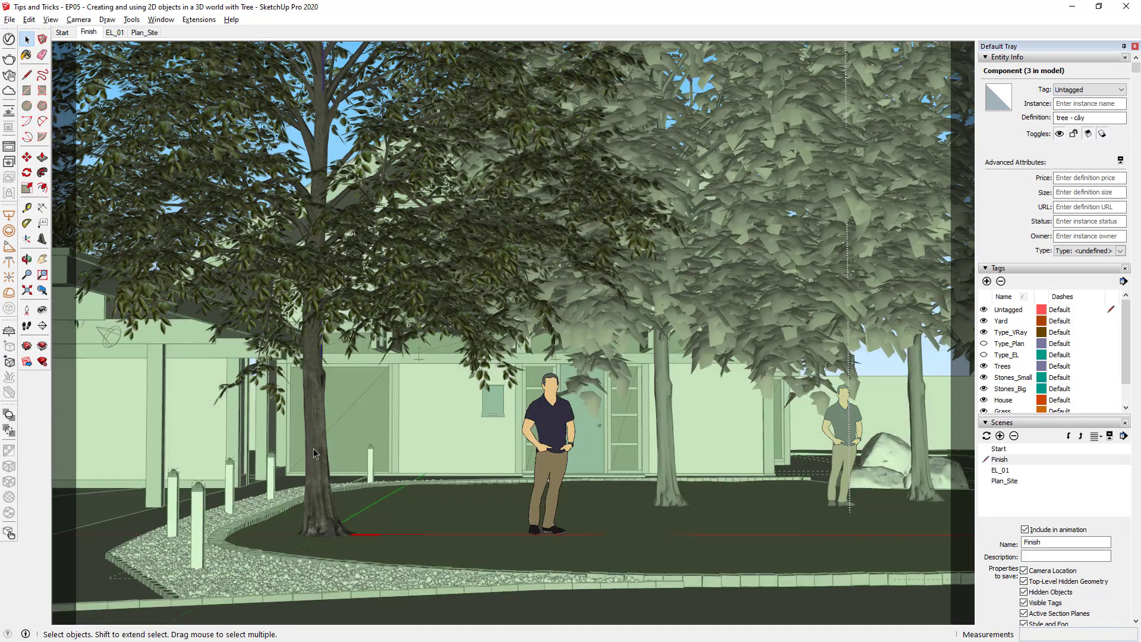
pyautogui.click(914, 264)
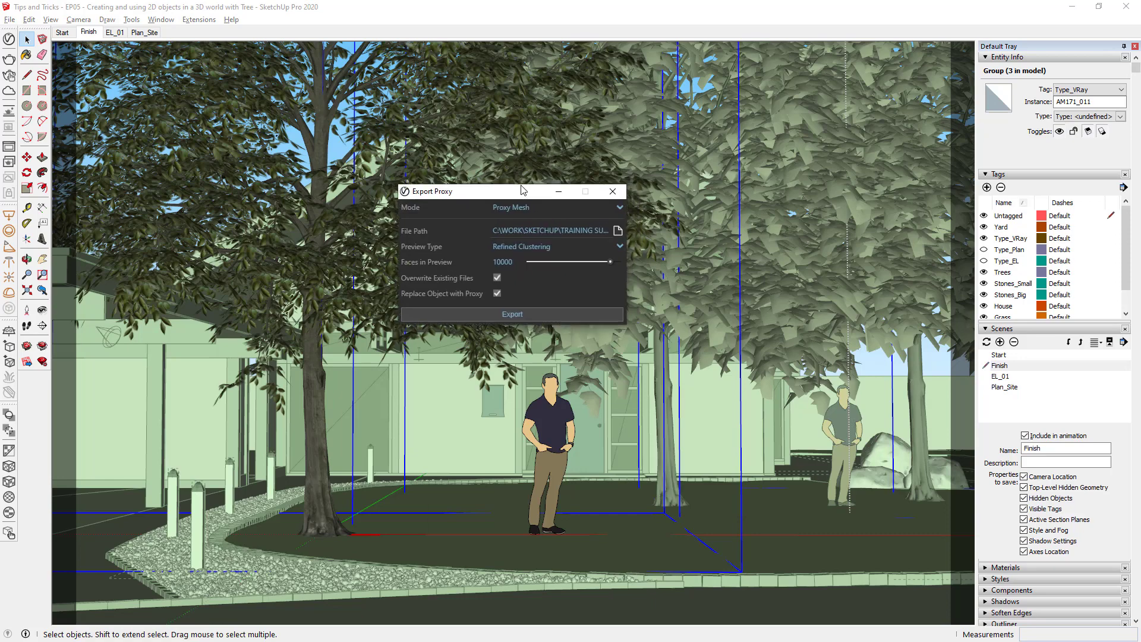
pyautogui.click(619, 231)
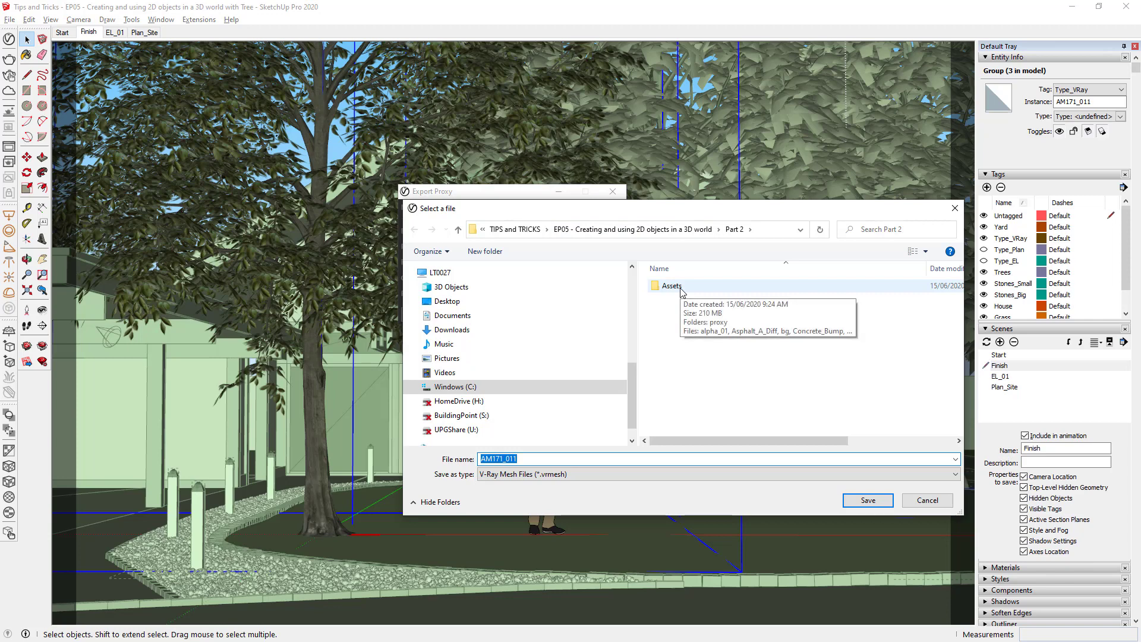
pyautogui.doubleClick(682, 289)
pyautogui.doubleClick(700, 302)
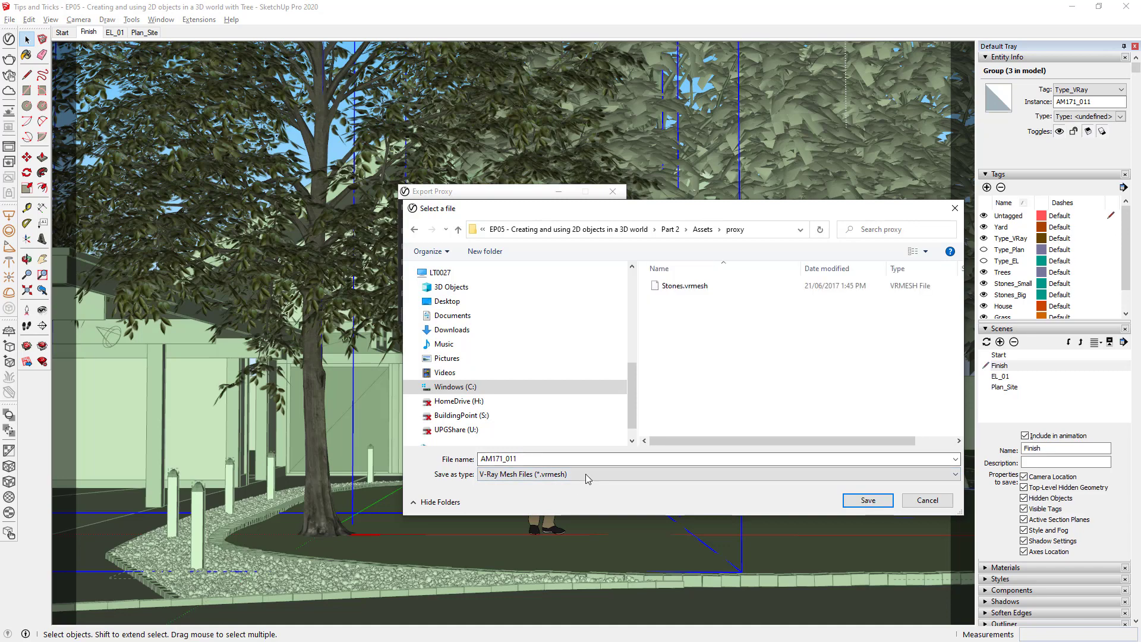
pyautogui.doubleClick(601, 456)
pyautogui.write('Tree_01')
pyautogui.click(868, 500)
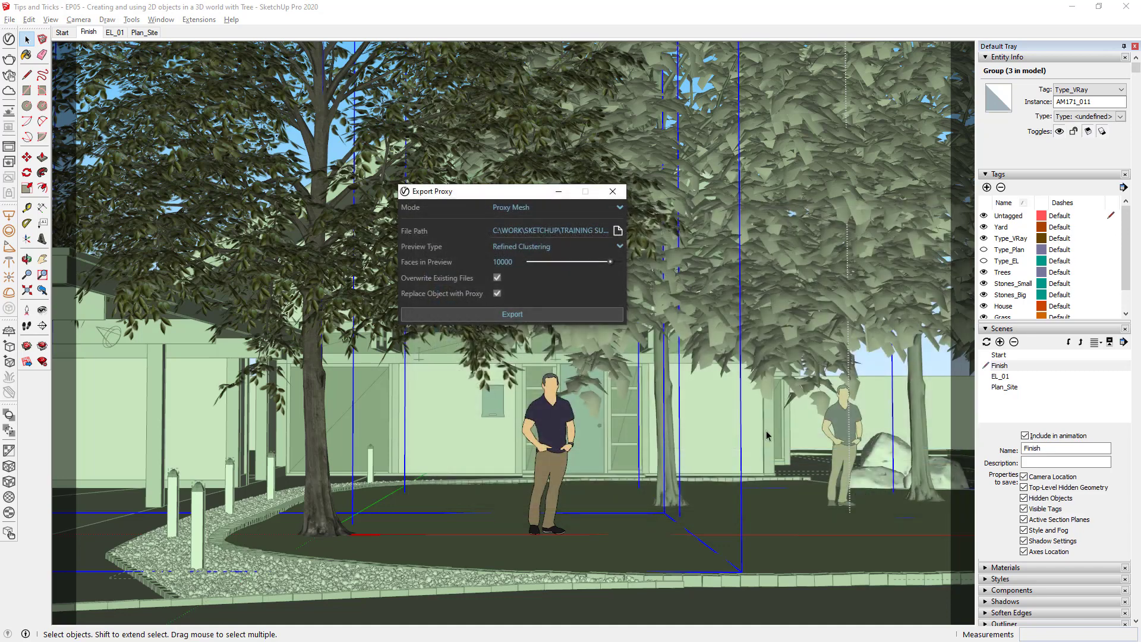
pyautogui.click(572, 315)
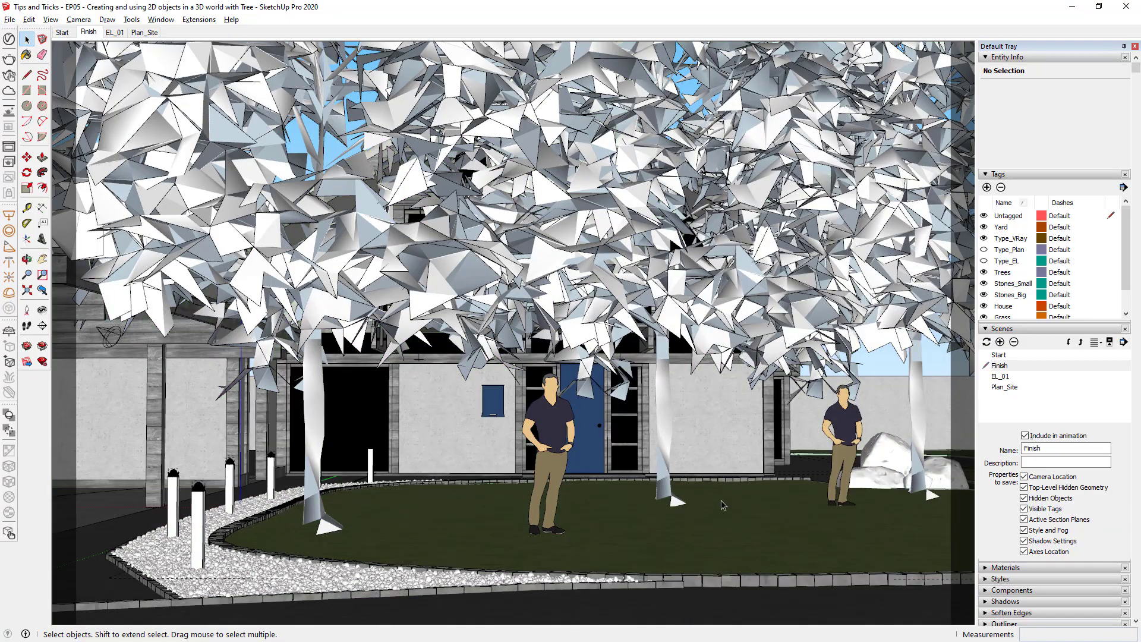
# Inspect the proxy trees, then render the Finish scene in V-Ray and close the frame buffer.
pyautogui.moveTo(725, 486); pyautogui.dragTo(654, 440, button='middle')
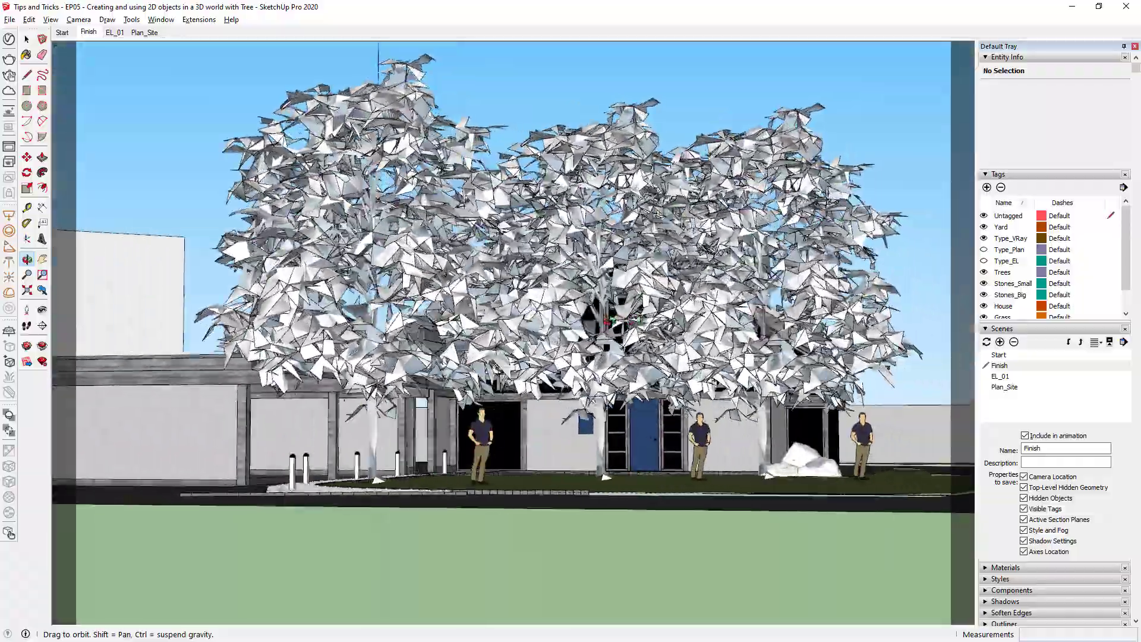
pyautogui.moveTo(615, 321); pyautogui.dragTo(682, 366, button='middle')
pyautogui.press('space')
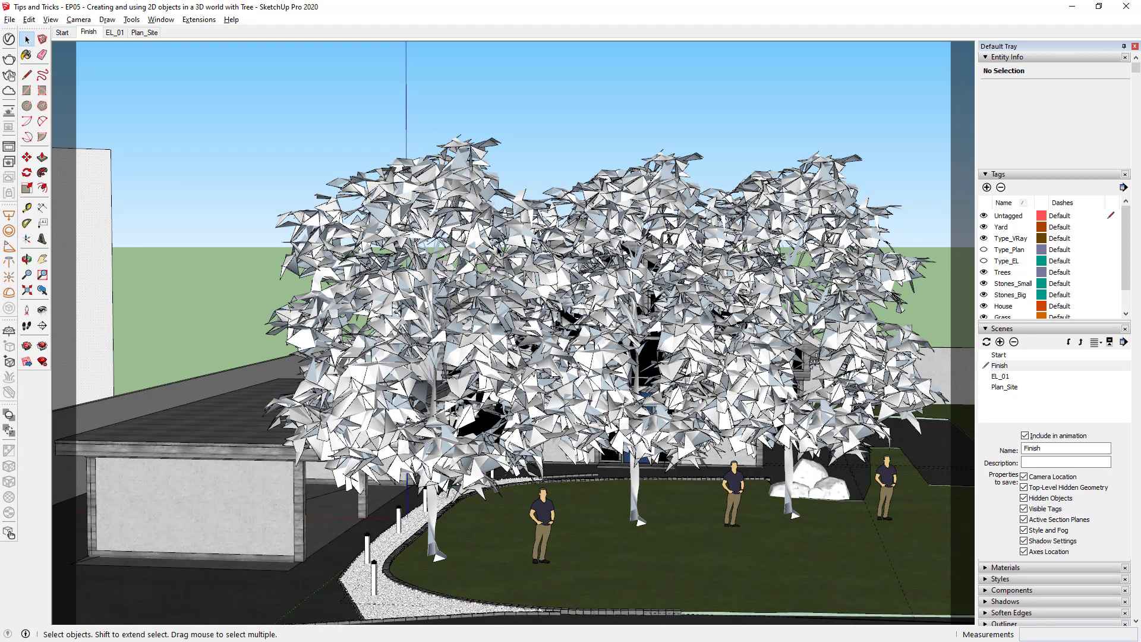
pyautogui.click(93, 34)
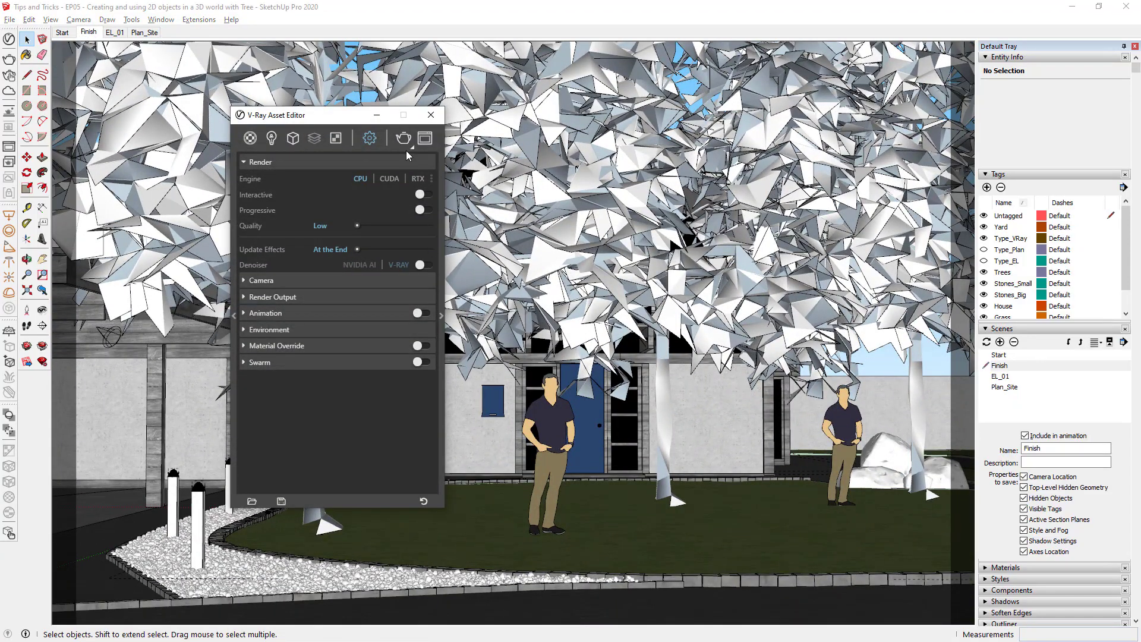
pyautogui.click(406, 143)
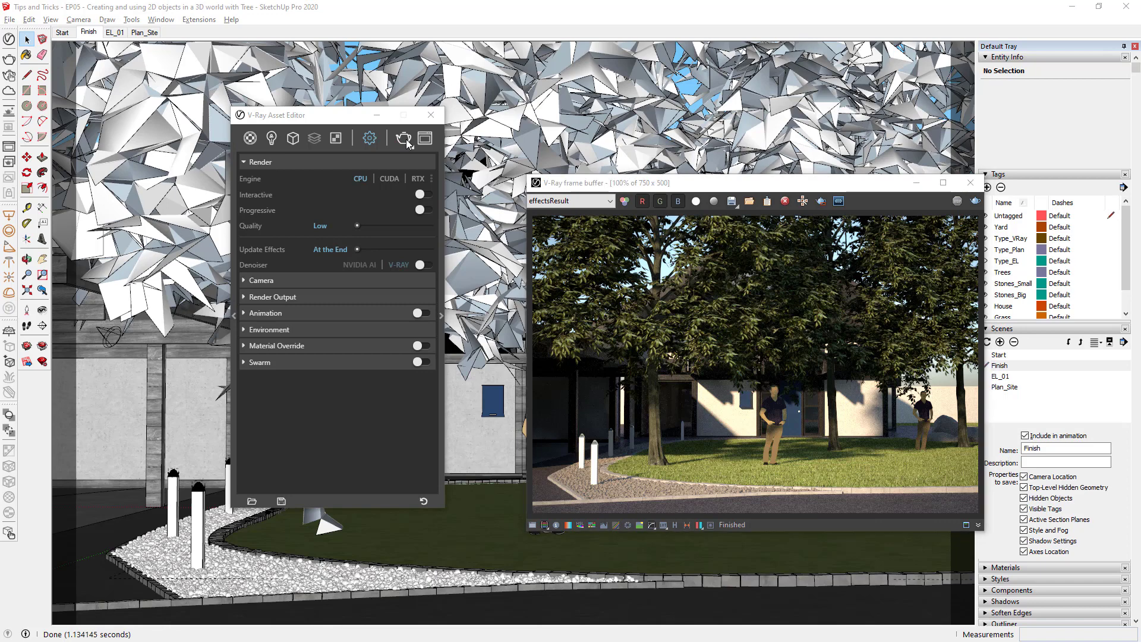
pyautogui.click(971, 183)
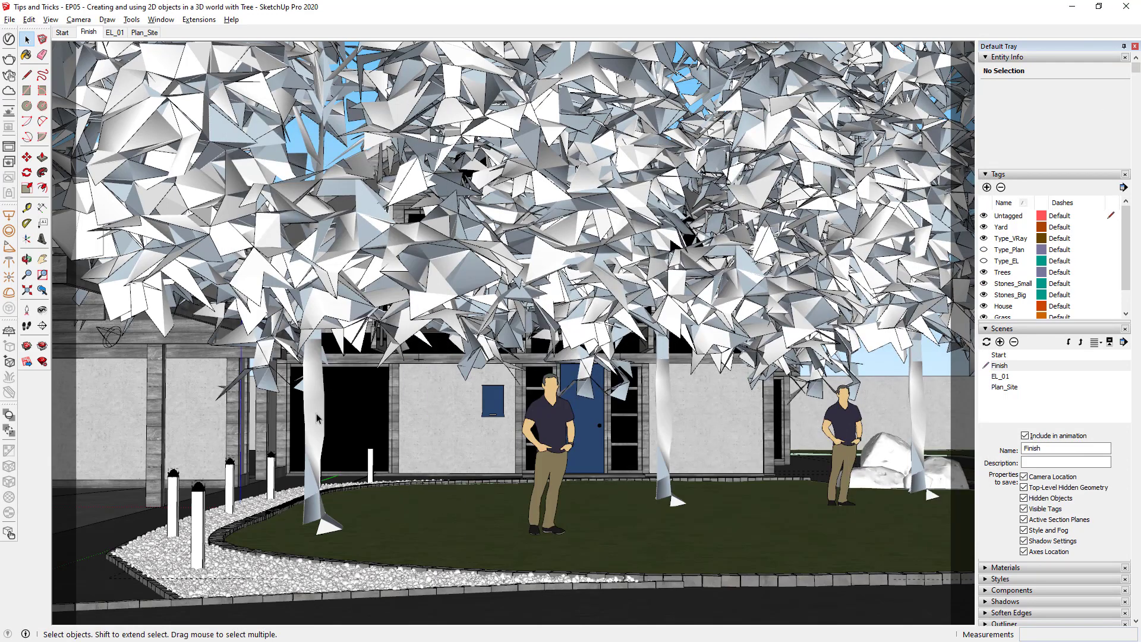
# In the EL_01 scene, put the nested Tree_001 inside the tree component on the Type_Plan tag.
pyautogui.click(316, 413)
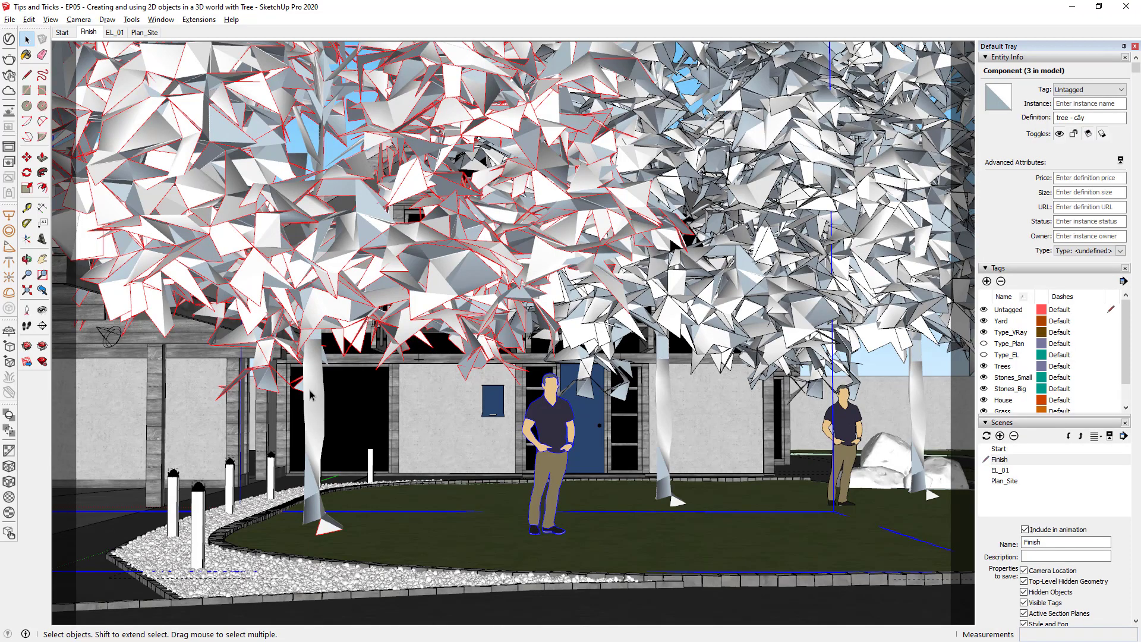
pyautogui.click(114, 33)
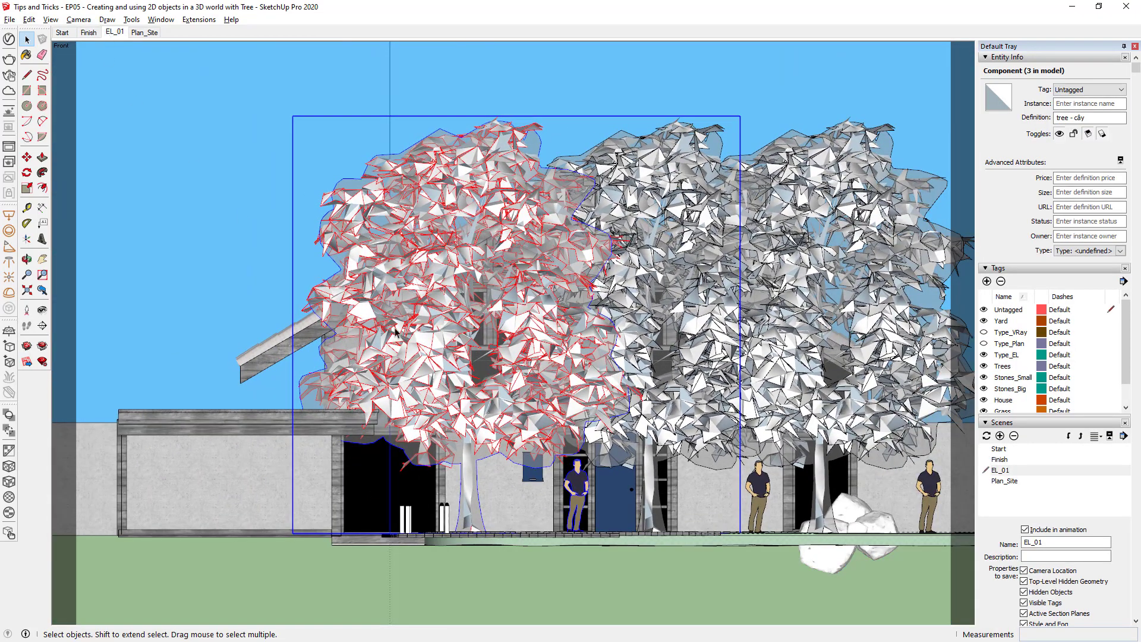
pyautogui.doubleClick(452, 406)
pyautogui.click(457, 396)
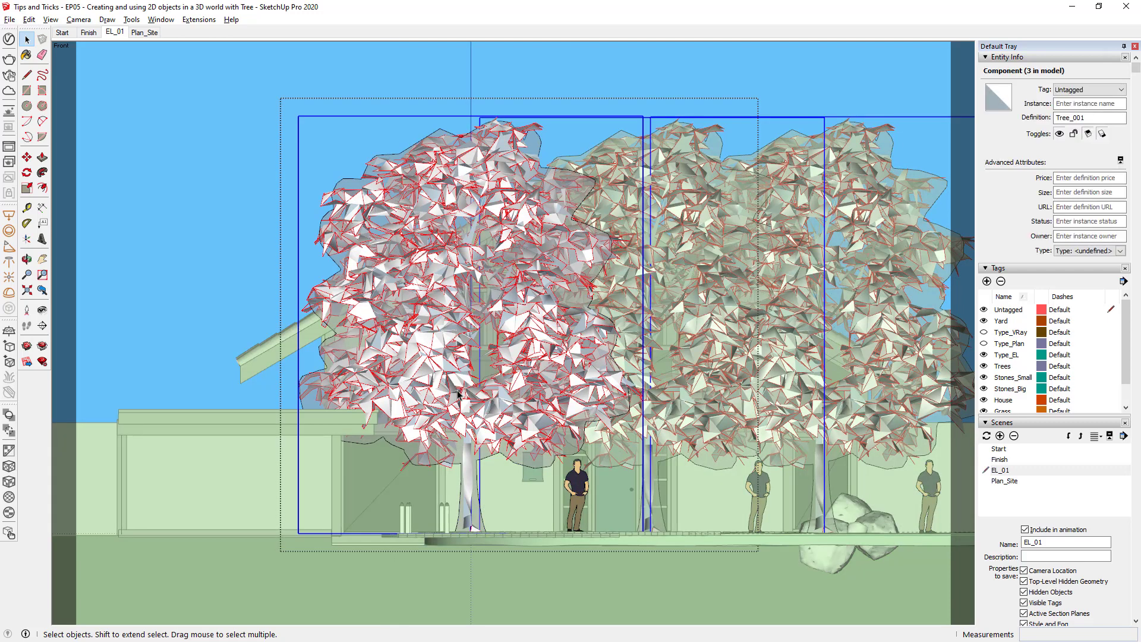
pyautogui.click(1082, 90)
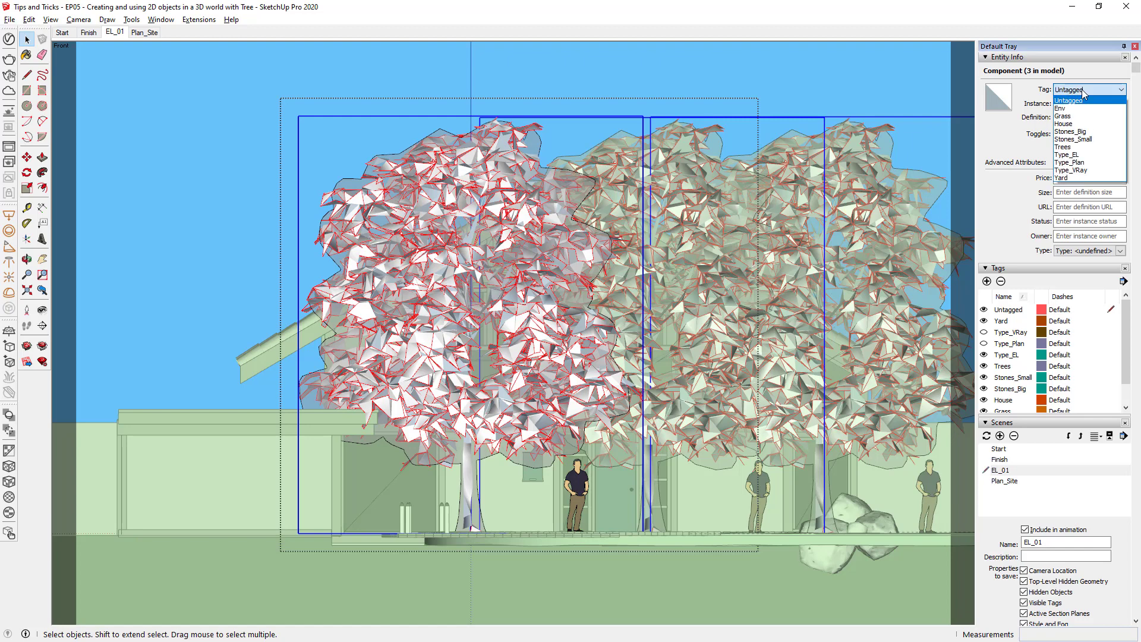
pyautogui.click(1096, 164)
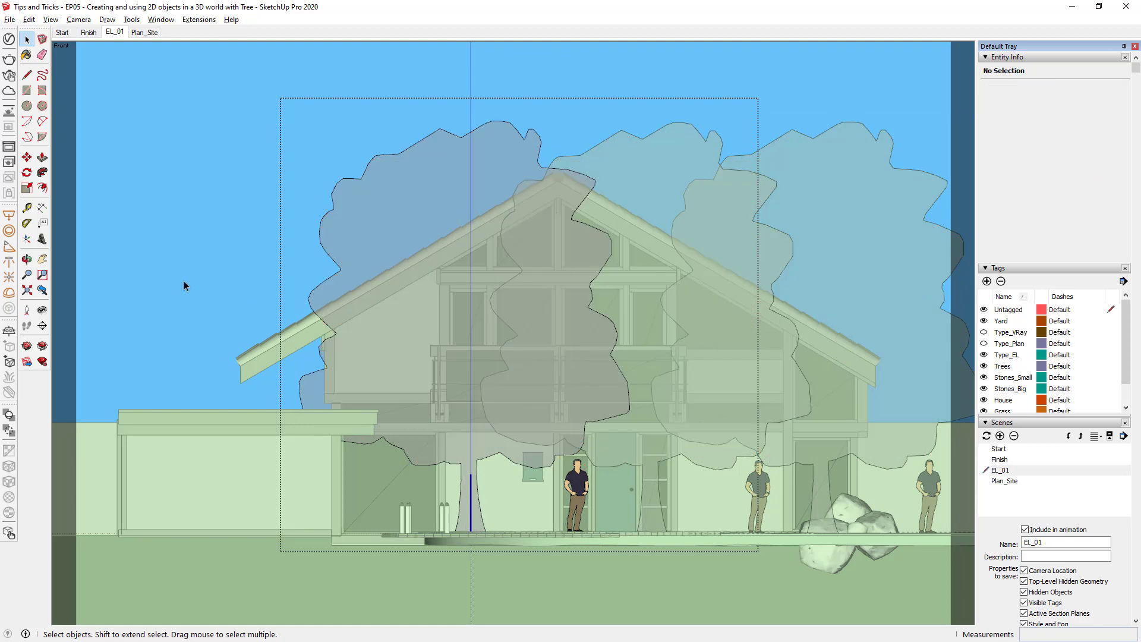
pyautogui.click(196, 239)
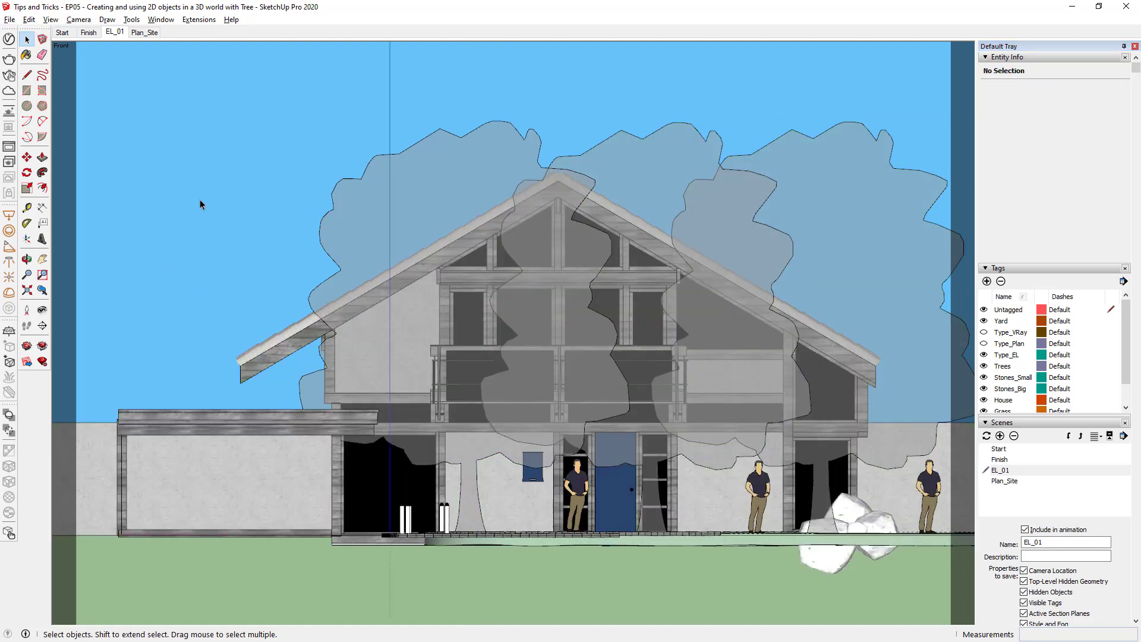
# Check the Plan_Site, Finish and EL_01 scenes, then turn Type_Plan visibility on in Finish.
pyautogui.click(151, 34)
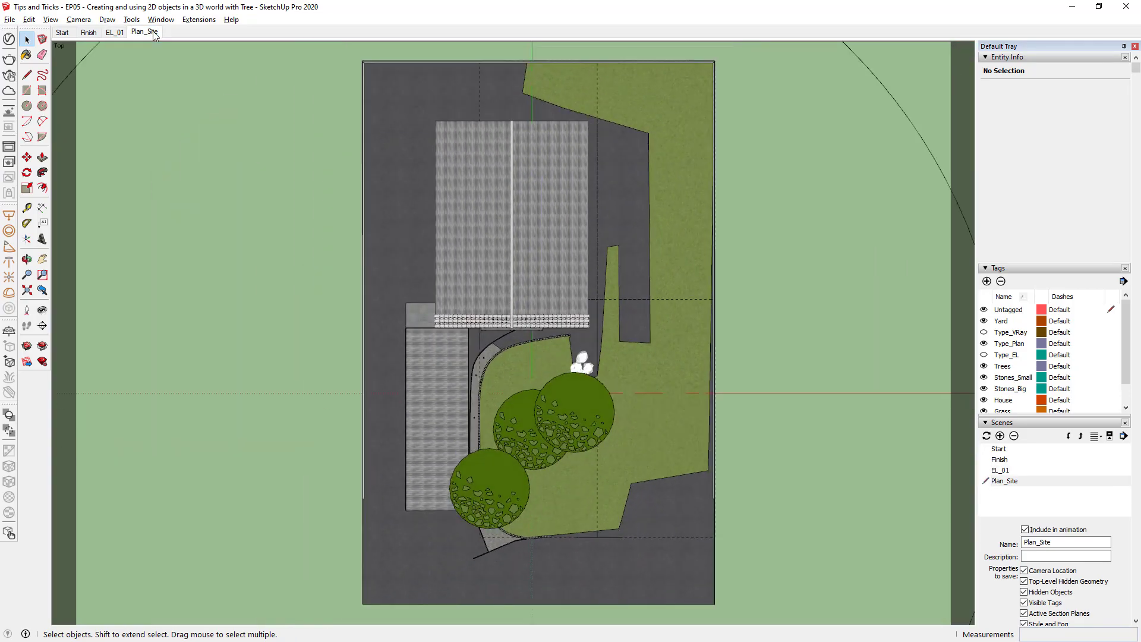
pyautogui.click(99, 34)
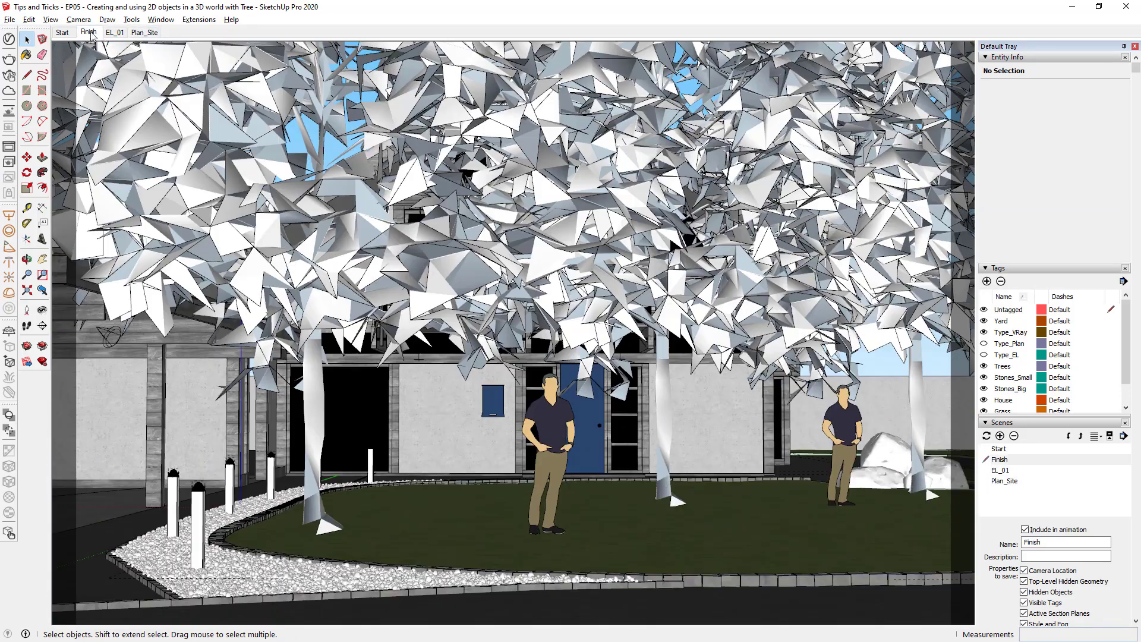
pyautogui.click(122, 34)
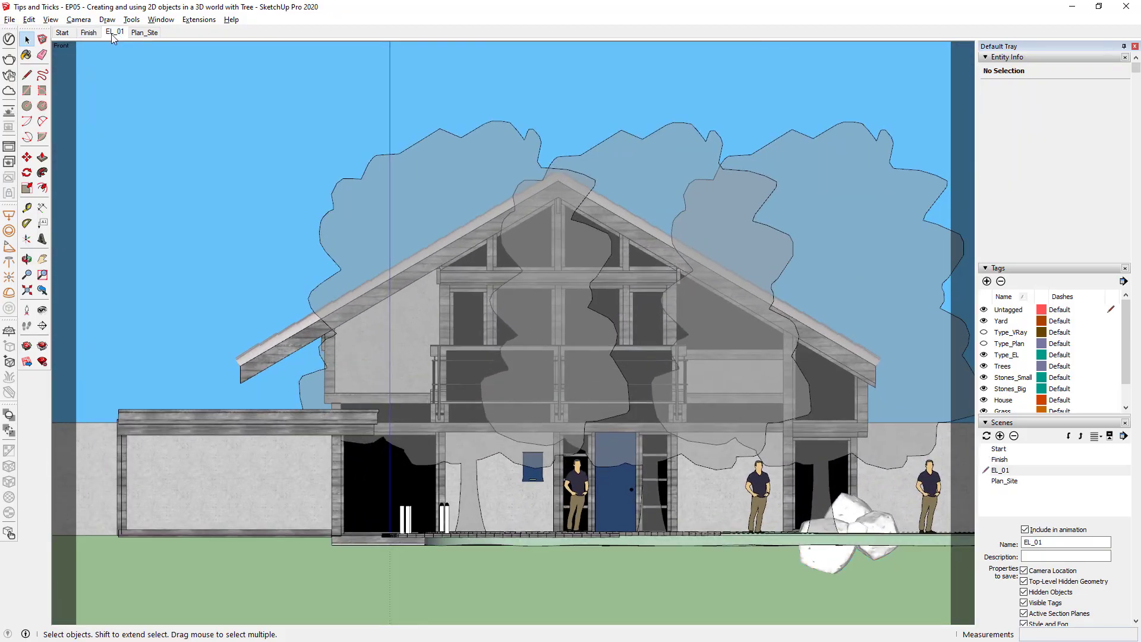
pyautogui.click(88, 33)
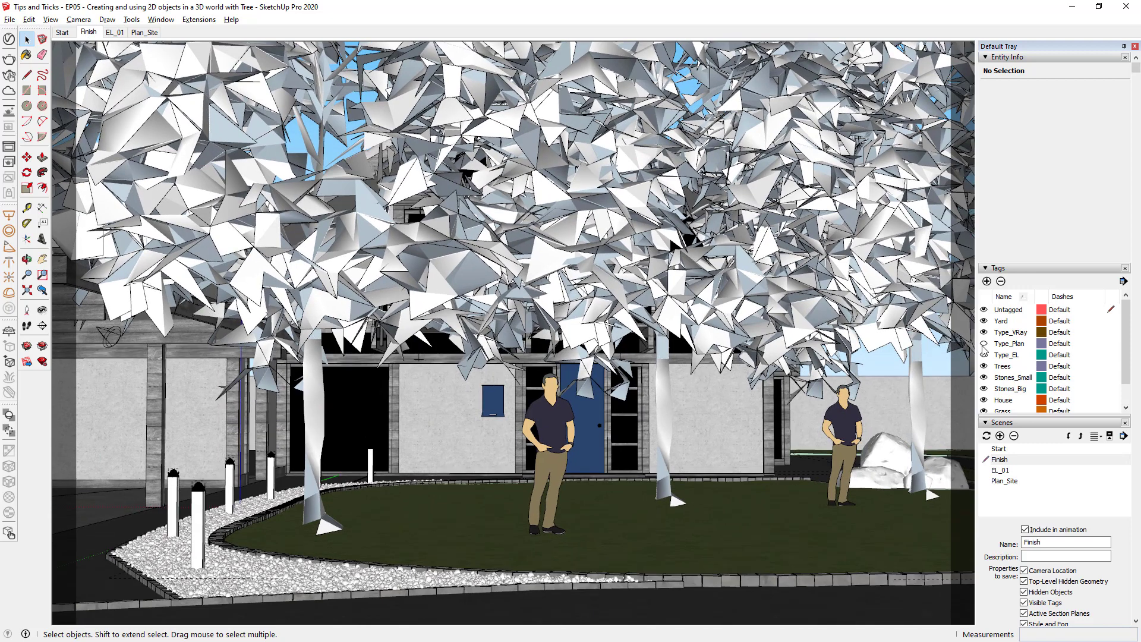
pyautogui.click(983, 343)
pyautogui.click(987, 355)
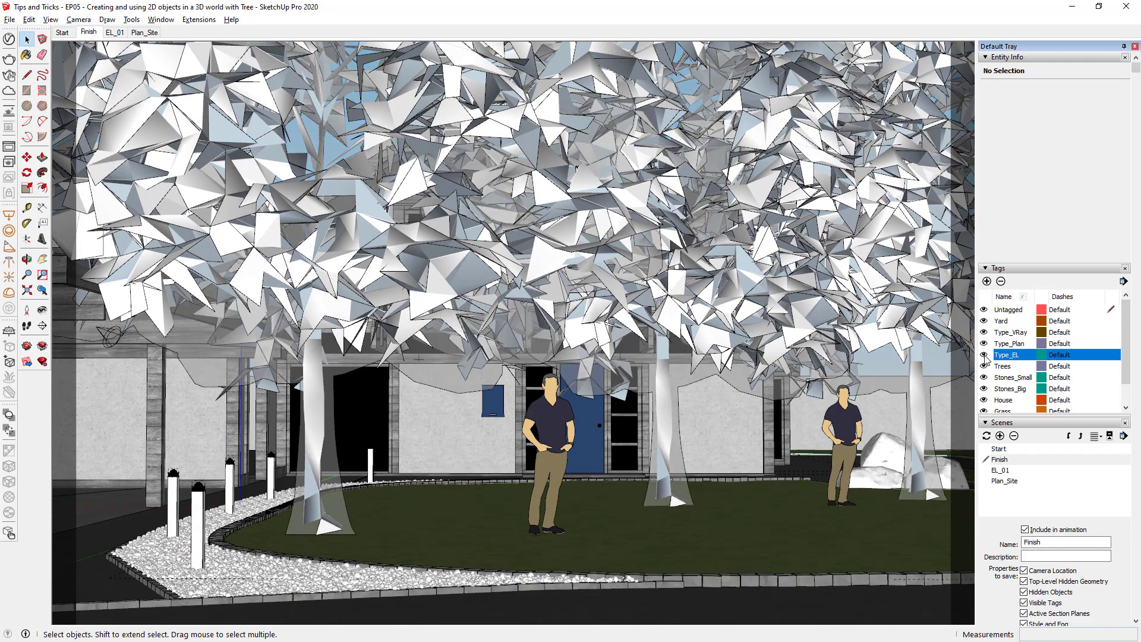
# Save the tree component as Tree_001_Proxied in the Plants library.
pyautogui.rightClick(315, 457)
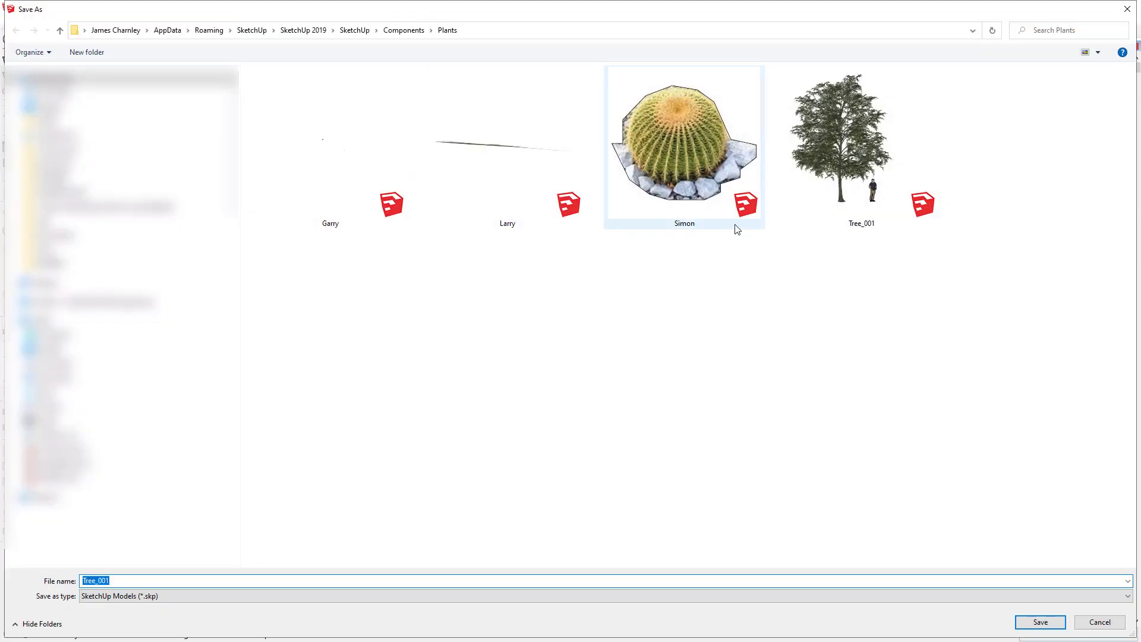
pyautogui.click(196, 582)
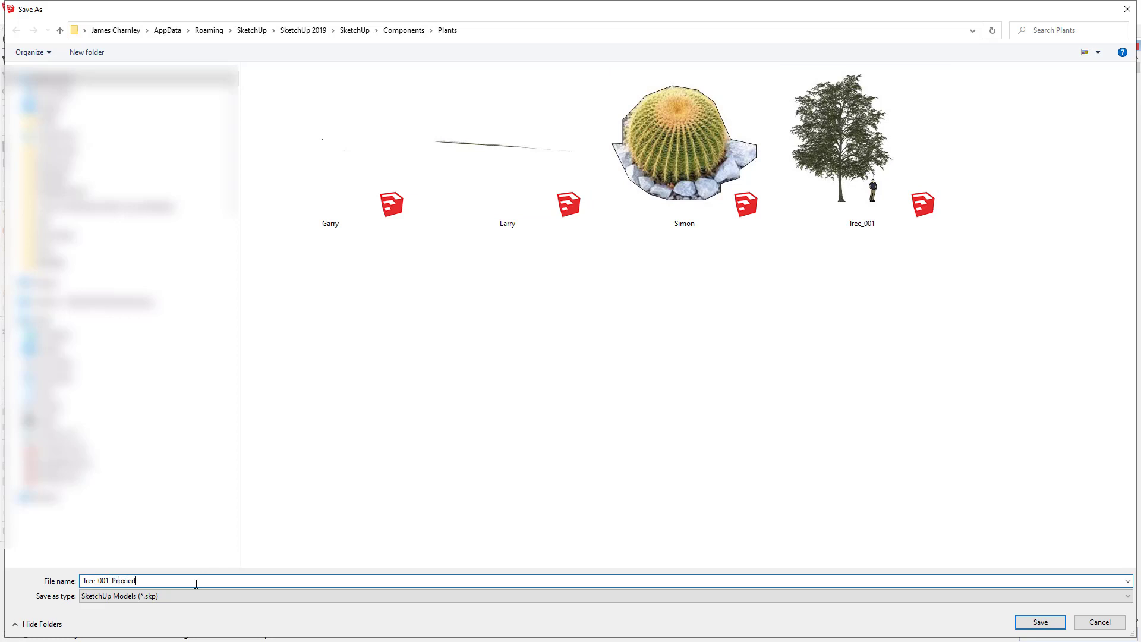
pyautogui.click(1045, 618)
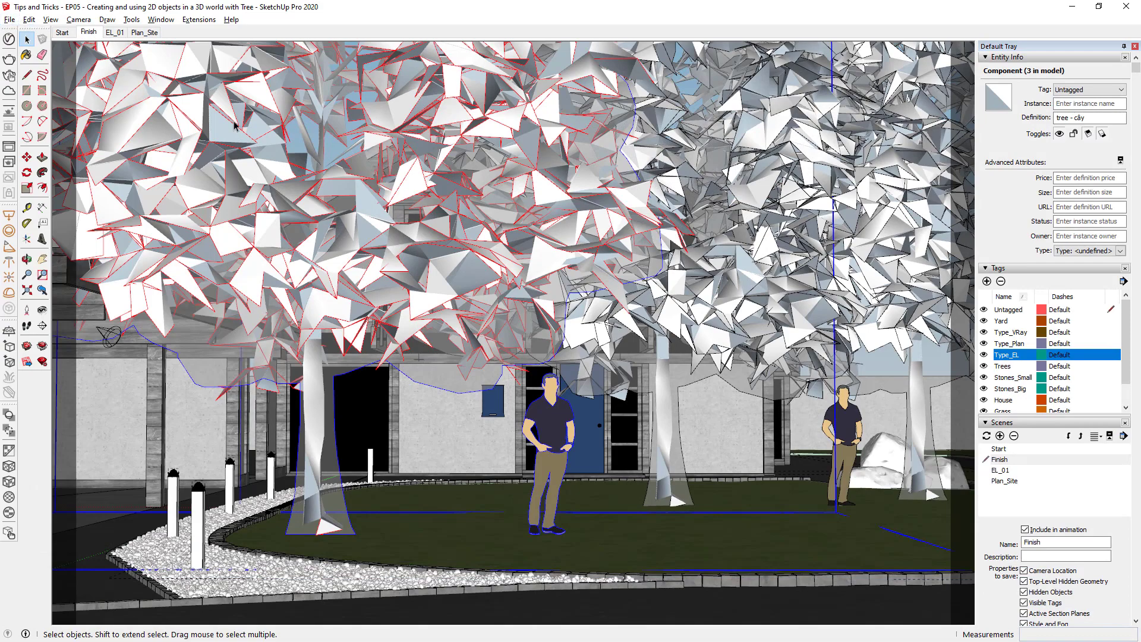
# Save the model as a new copy with 'Proxied' added to its name.
pyautogui.click(10, 20)
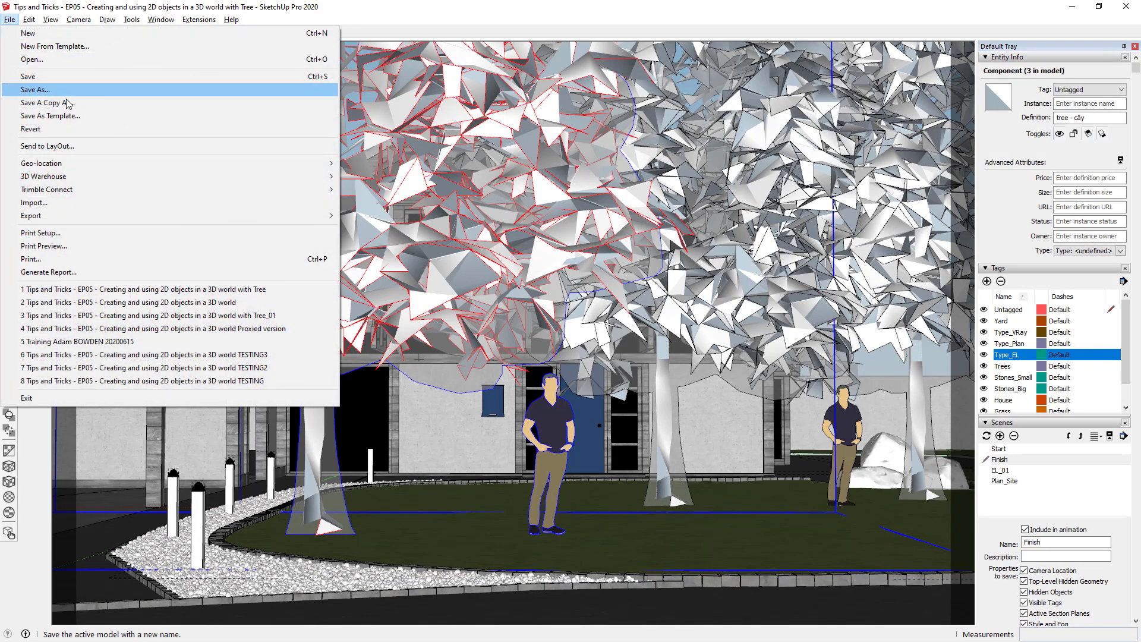
pyautogui.click(36, 90)
pyautogui.click(362, 583)
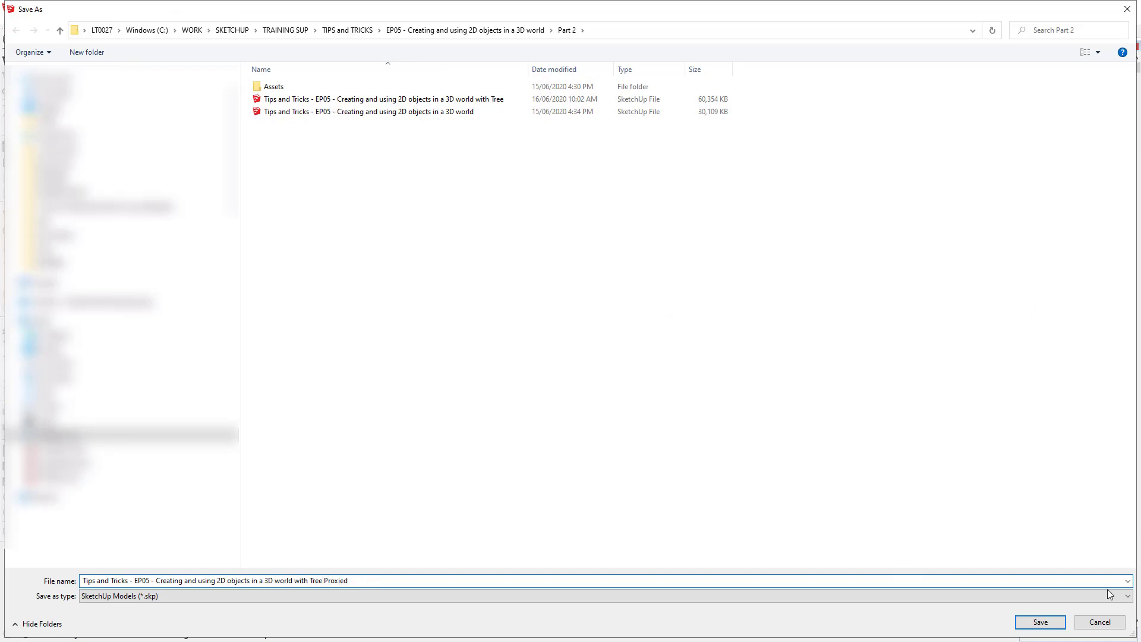
pyautogui.click(1040, 622)
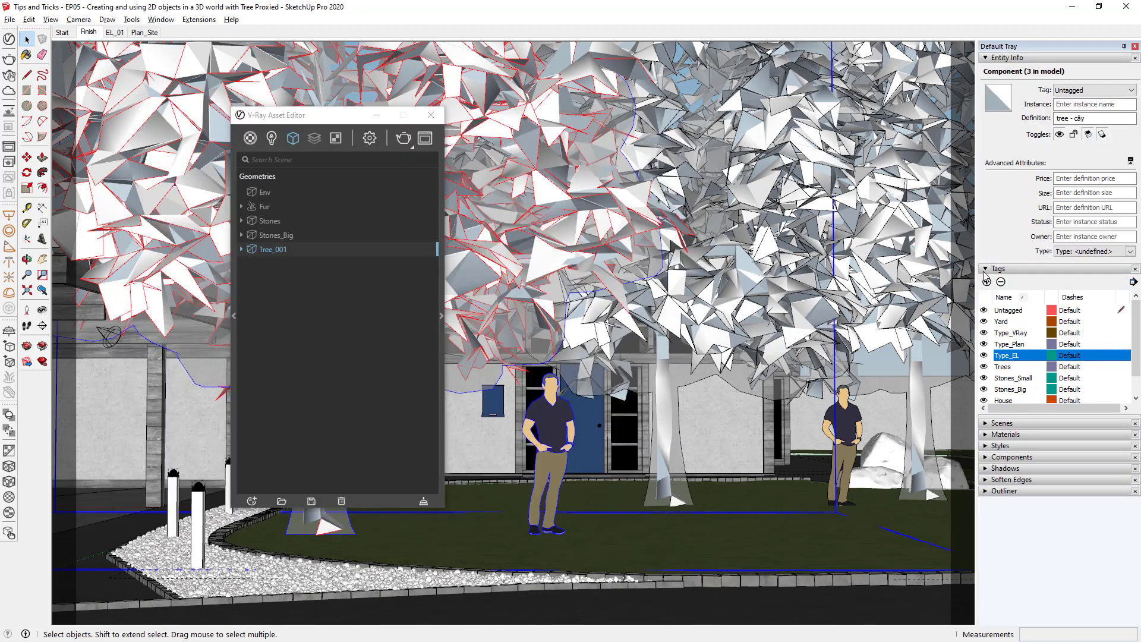
# Purge unused components from the Components panel and close the V-Ray Asset Editor.
pyautogui.click(986, 271)
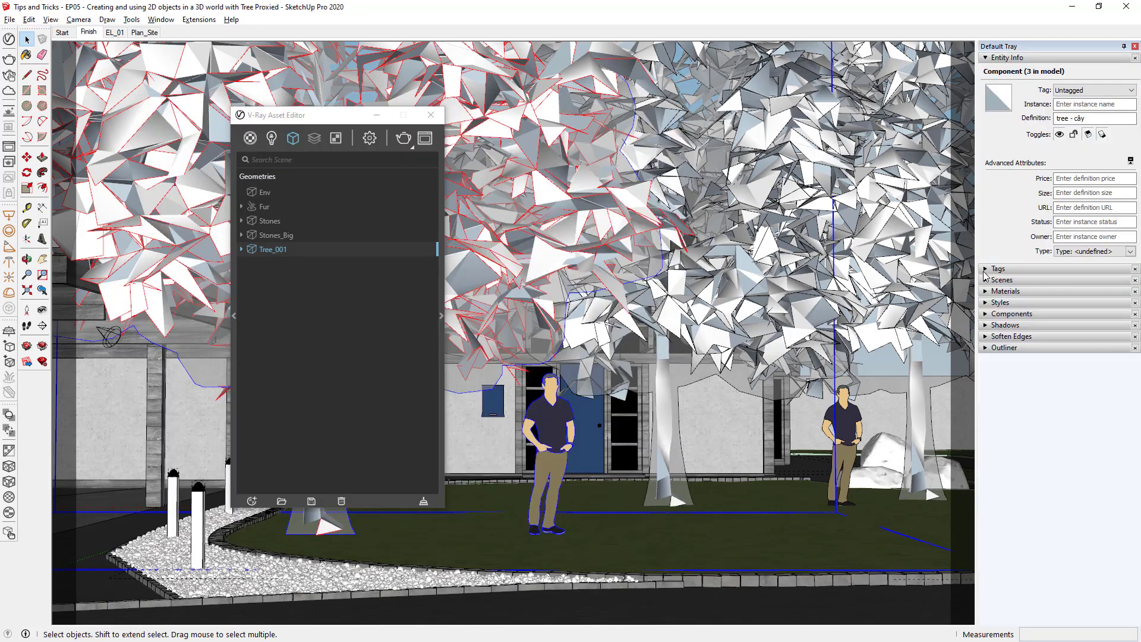
pyautogui.click(988, 315)
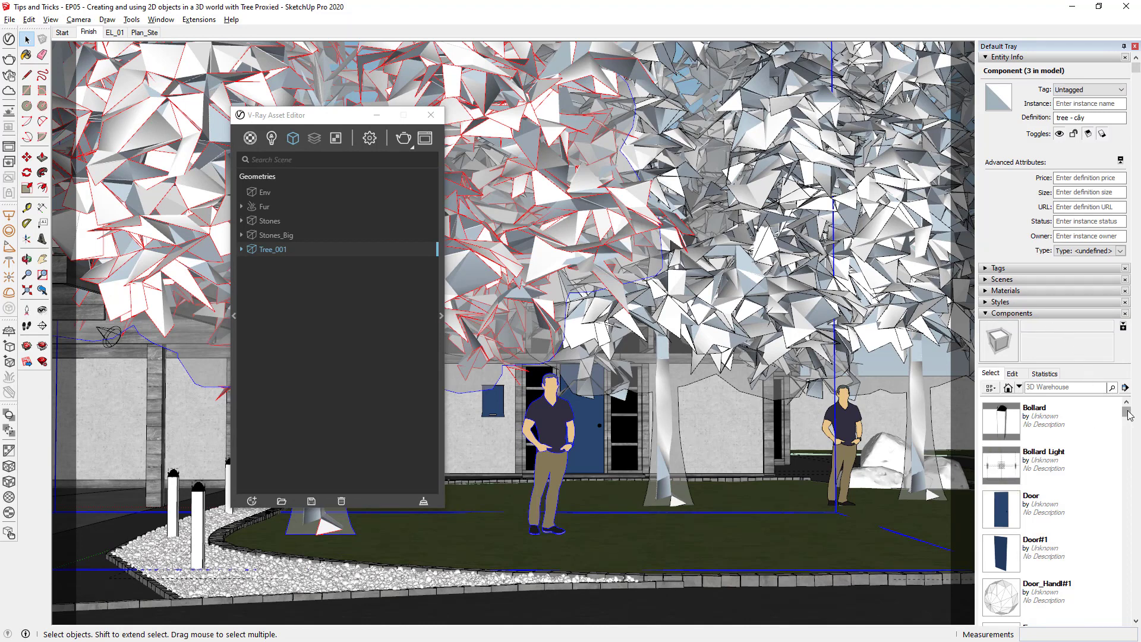
pyautogui.moveTo(1127, 413); pyautogui.dragTo(1134, 638)
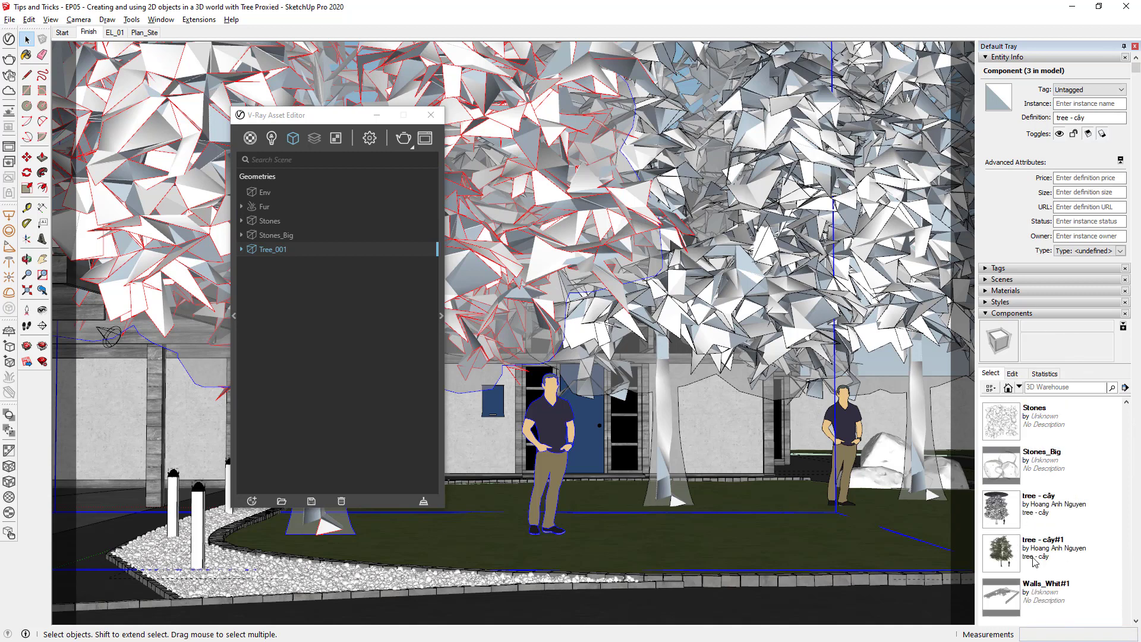
pyautogui.click(1128, 389)
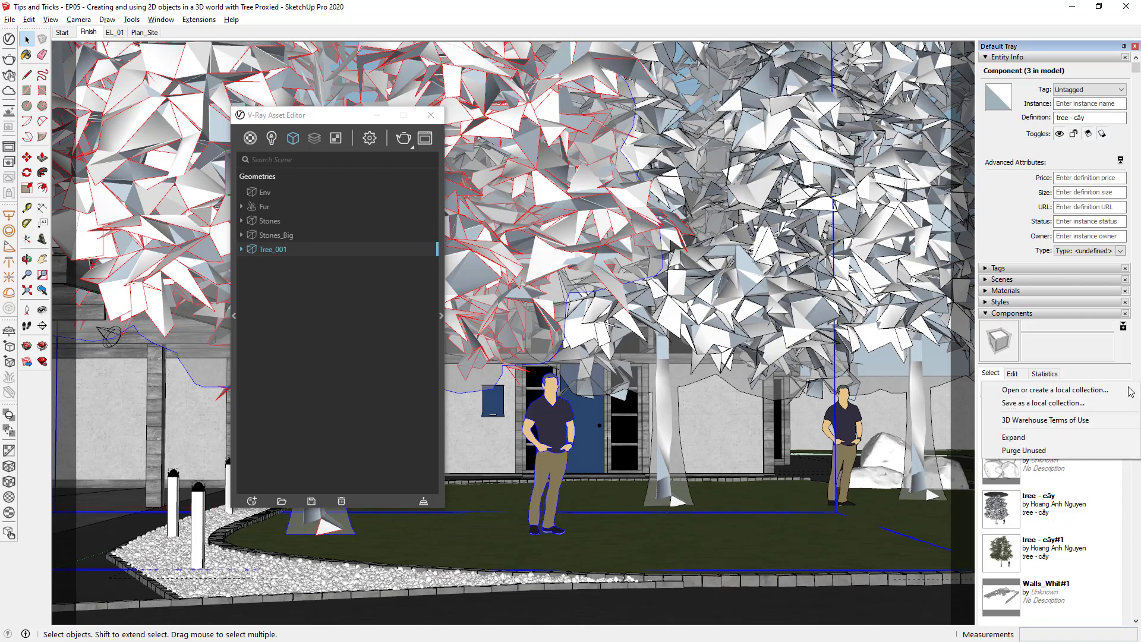
pyautogui.click(1037, 450)
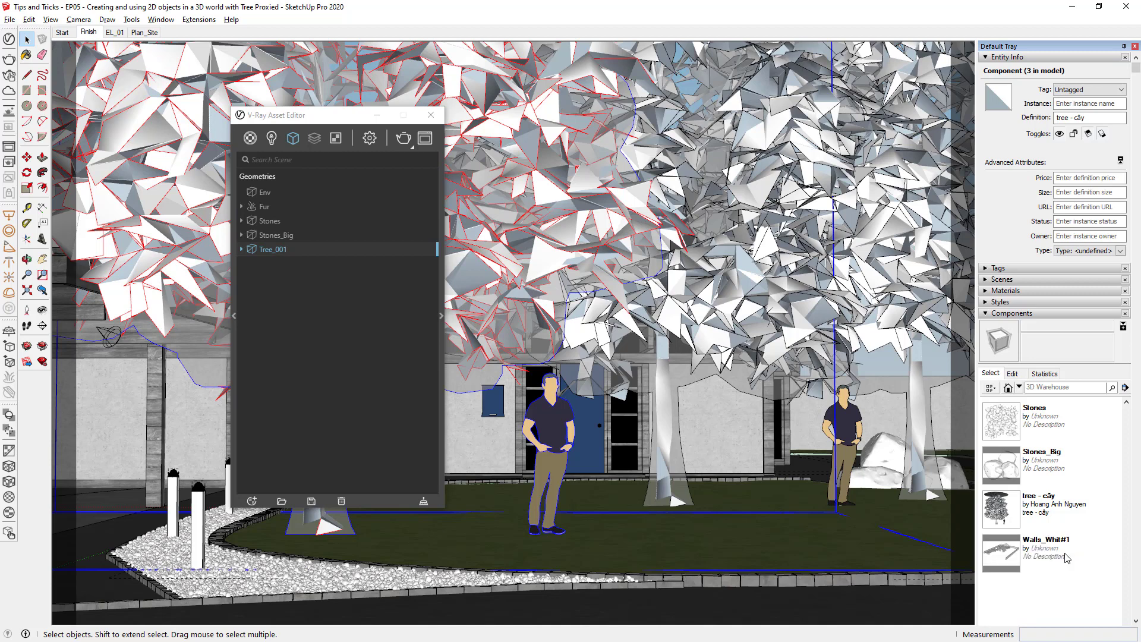
pyautogui.click(431, 115)
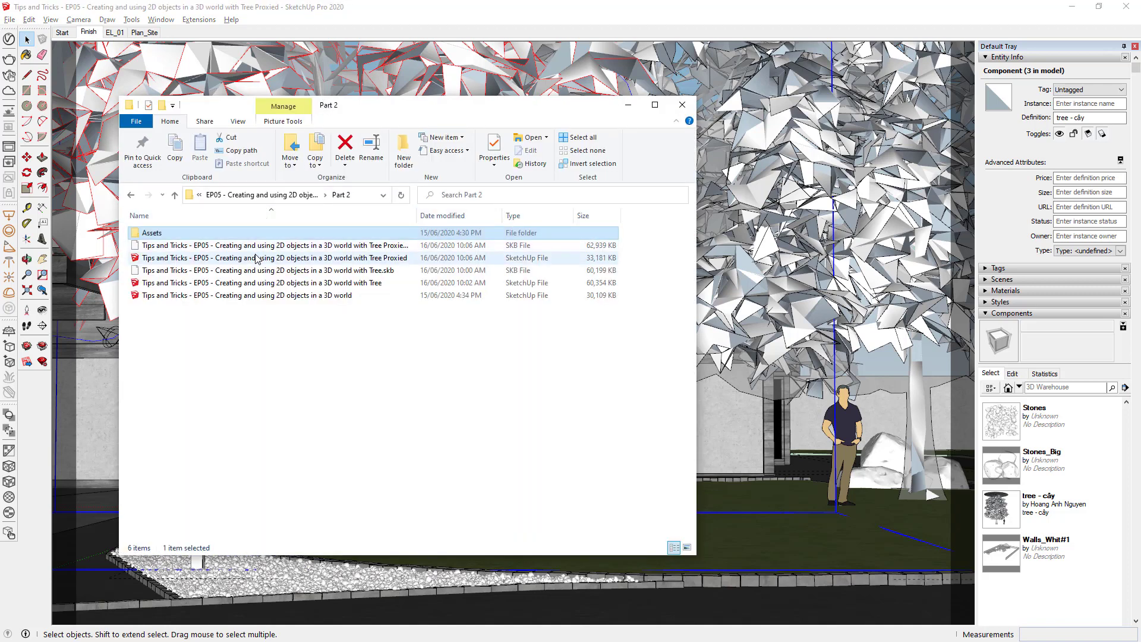
# Select the Proxied model file in Explorer, then start a new empty SketchUp model.
pyautogui.click(197, 259)
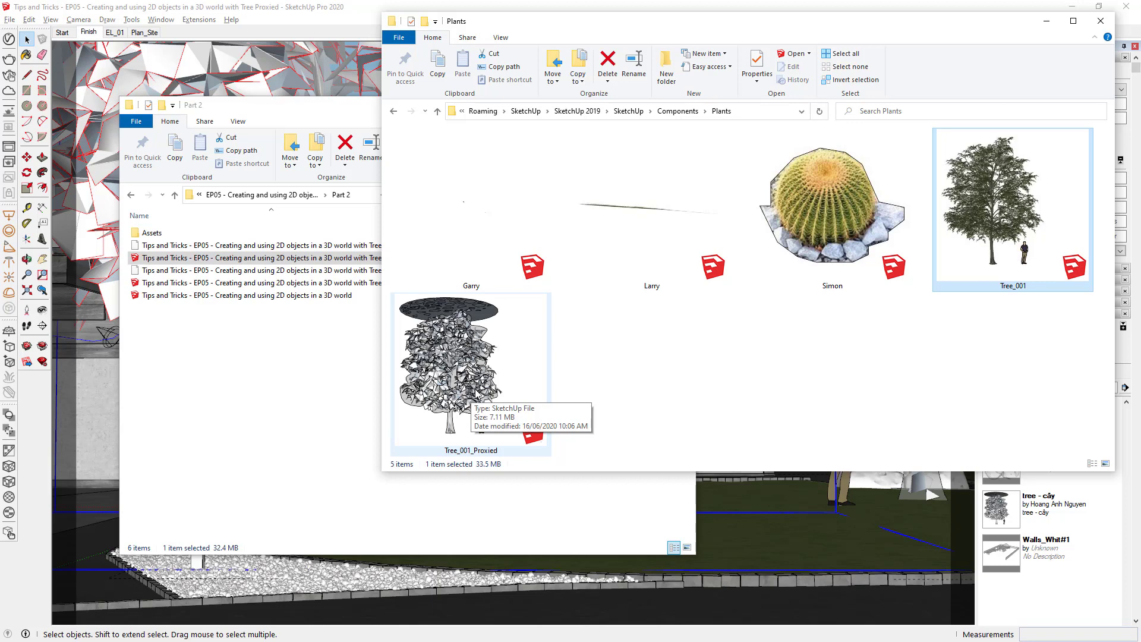
pyautogui.click(11, 20)
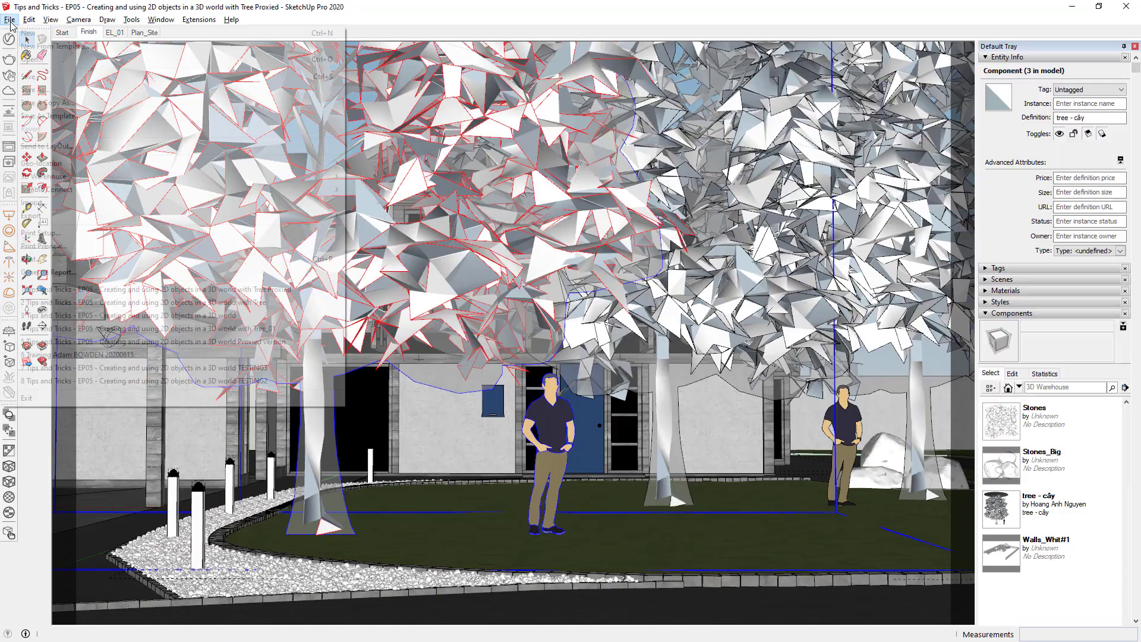
pyautogui.click(24, 31)
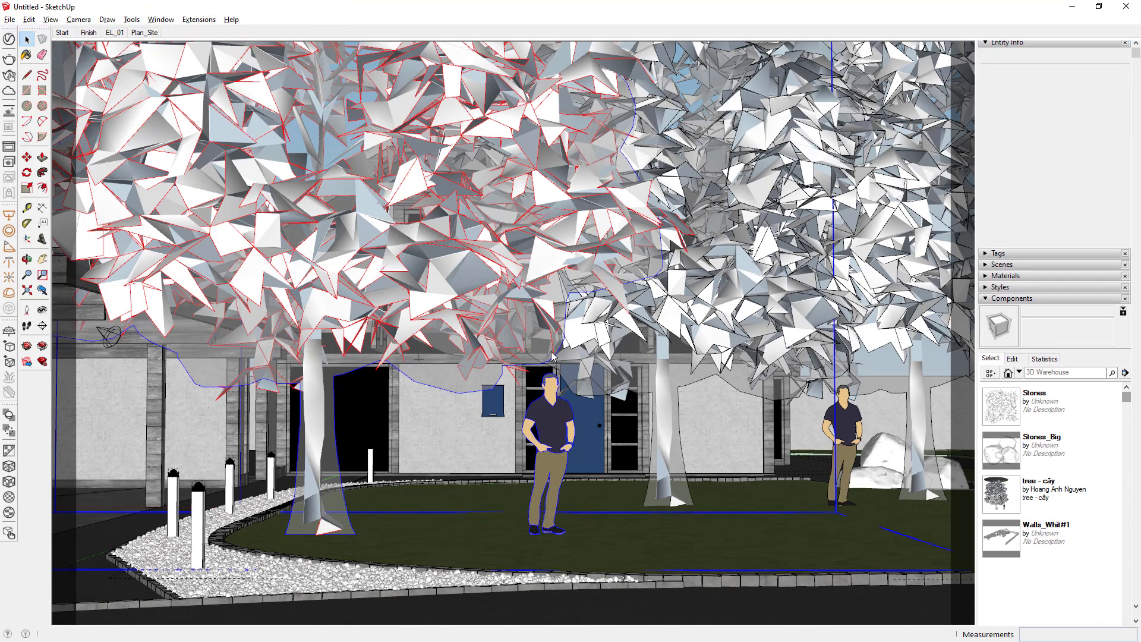
# Drag Tree_001_Proxied from the Plants folder into the new model and place it.
pyautogui.hotkey('alt', 'Tab')
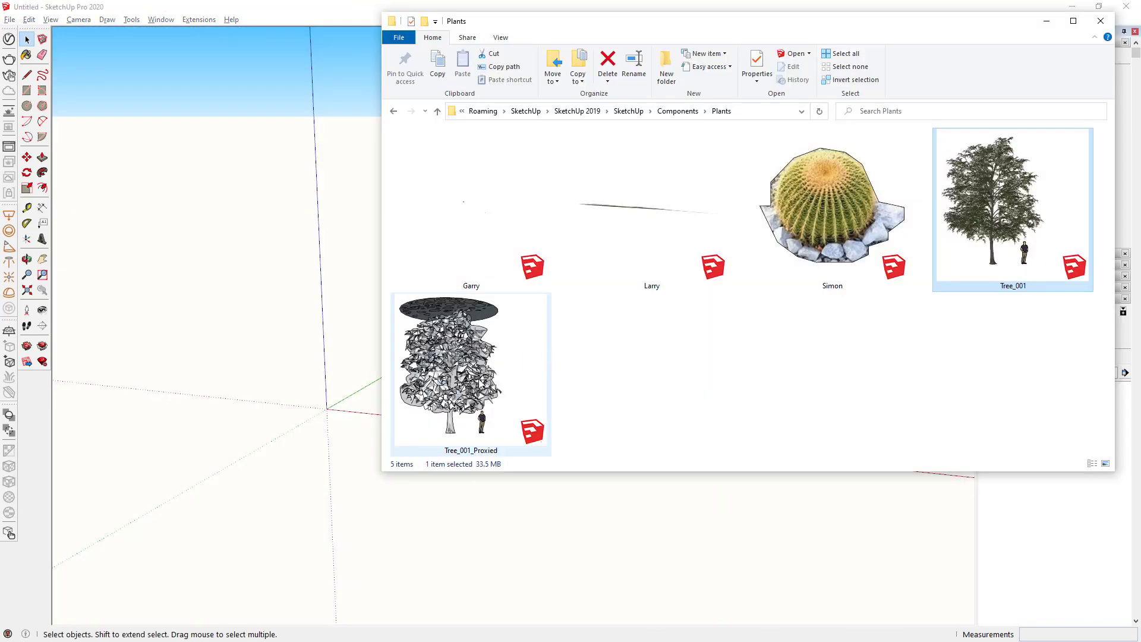
pyautogui.moveTo(451, 364)
pyautogui.mouseDown()
pyautogui.moveTo(369, 377)
pyautogui.moveTo(326, 410)
pyautogui.mouseUp()
pyautogui.click(1045, 21)
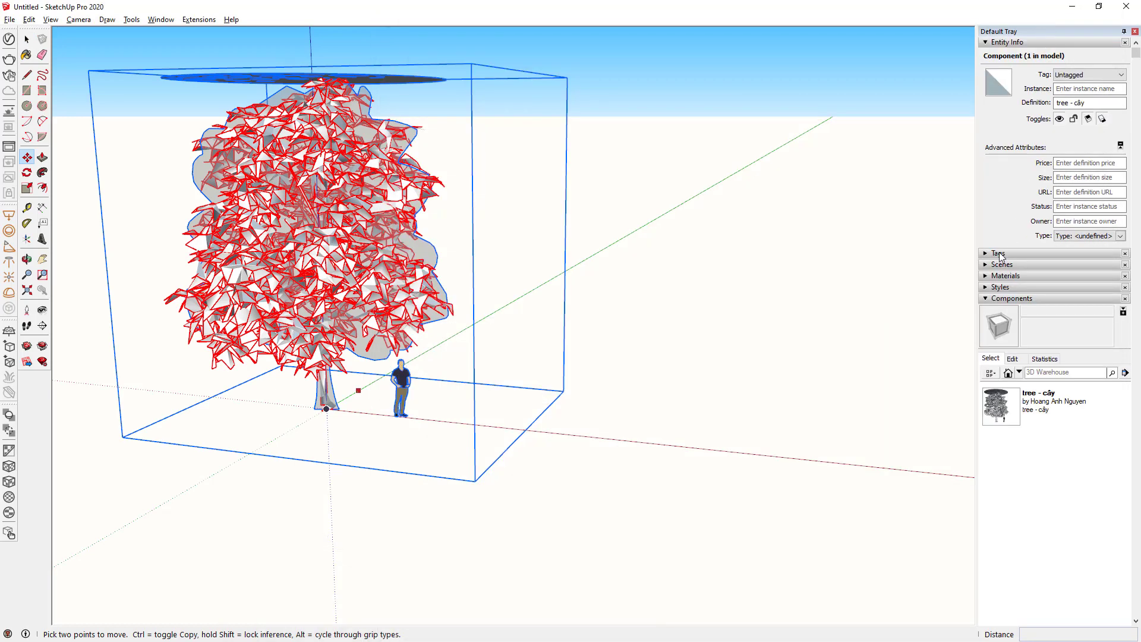
# Hide the Type_VRay and Type_Plan tags so only the figure remains visible.
pyautogui.click(987, 298)
pyautogui.click(985, 254)
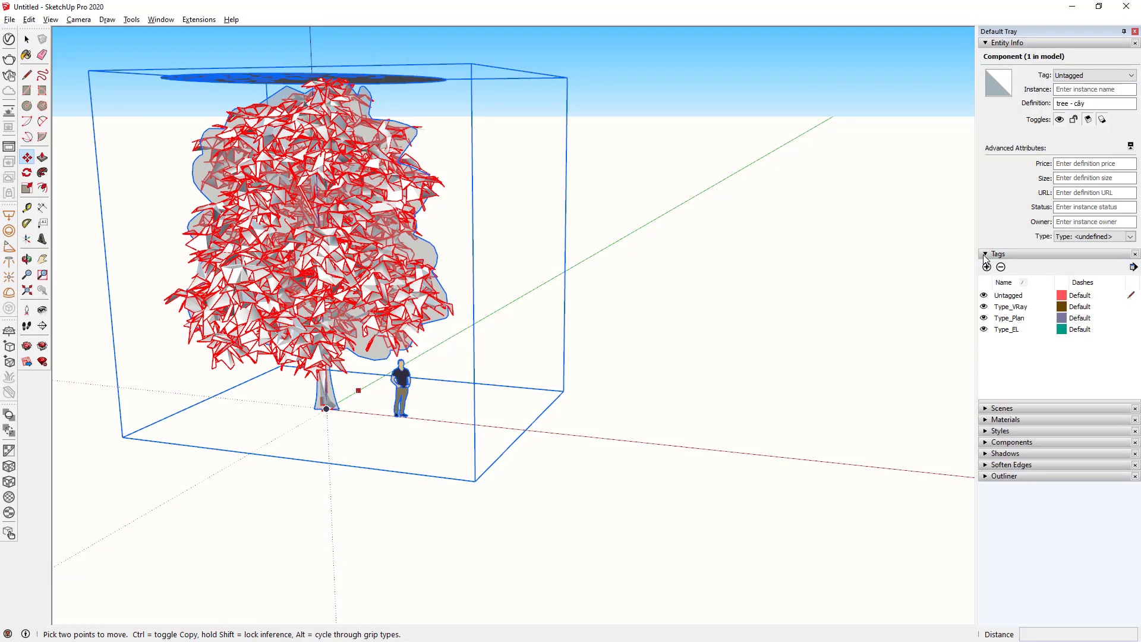
pyautogui.click(984, 307)
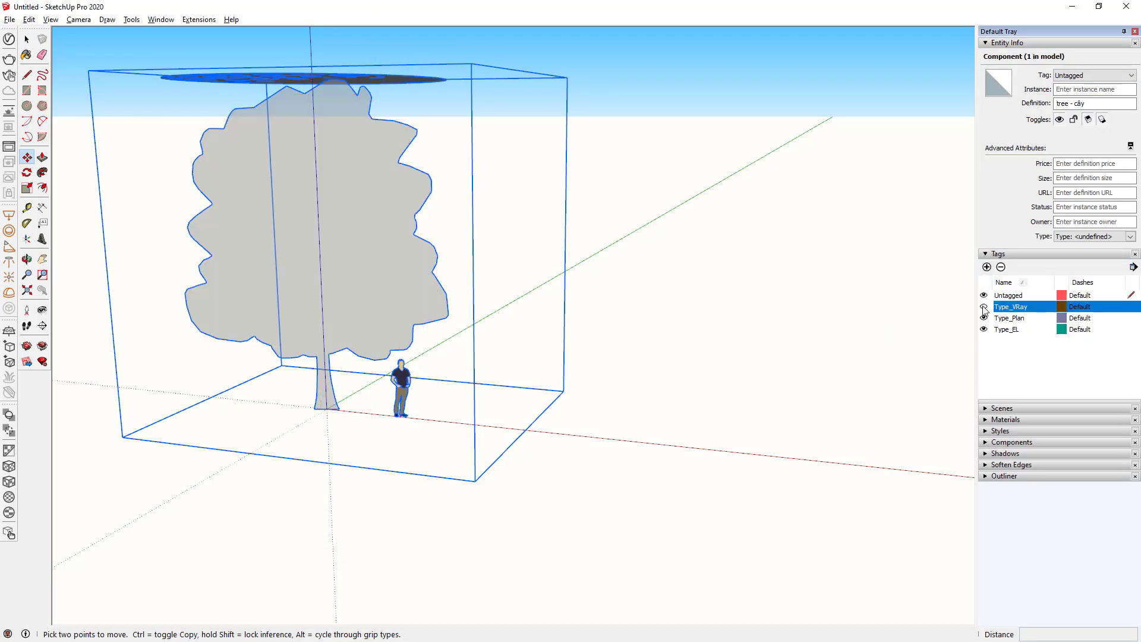
pyautogui.click(984, 307)
pyautogui.click(985, 319)
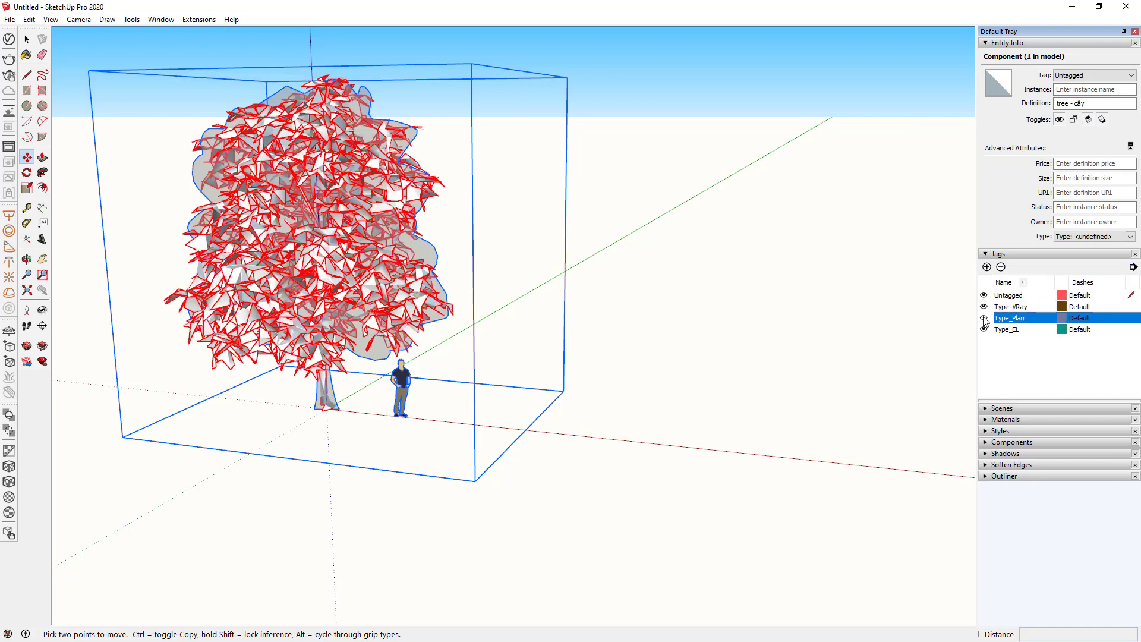
pyautogui.click(984, 319)
pyautogui.click(984, 307)
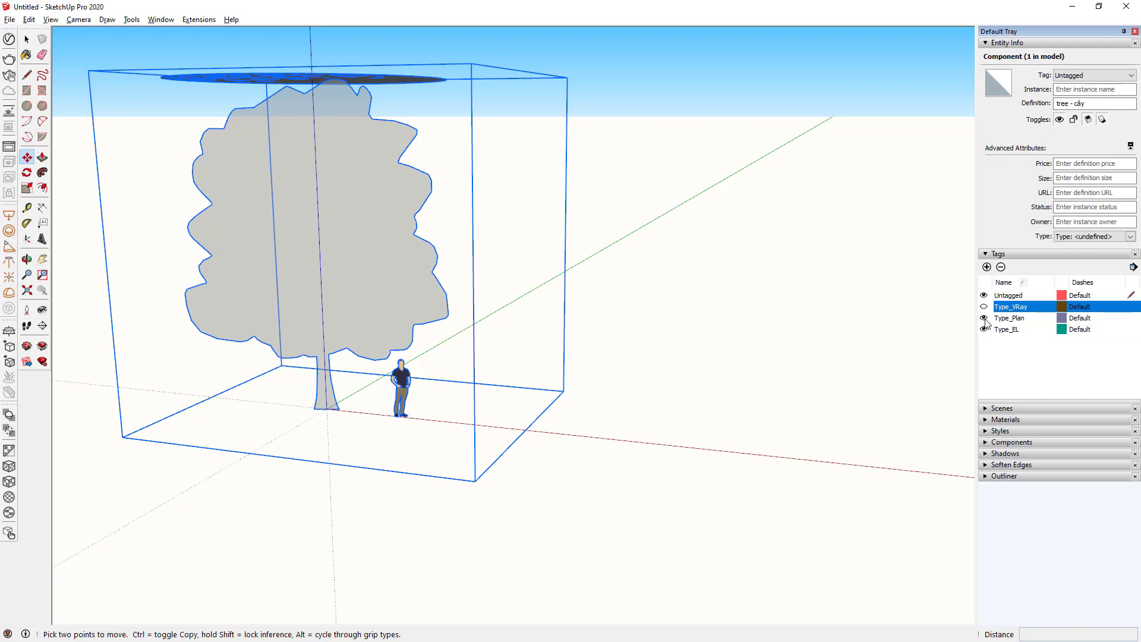
pyautogui.click(984, 320)
pyautogui.moveTo(665, 198); pyautogui.dragTo(917, 364, button='middle')
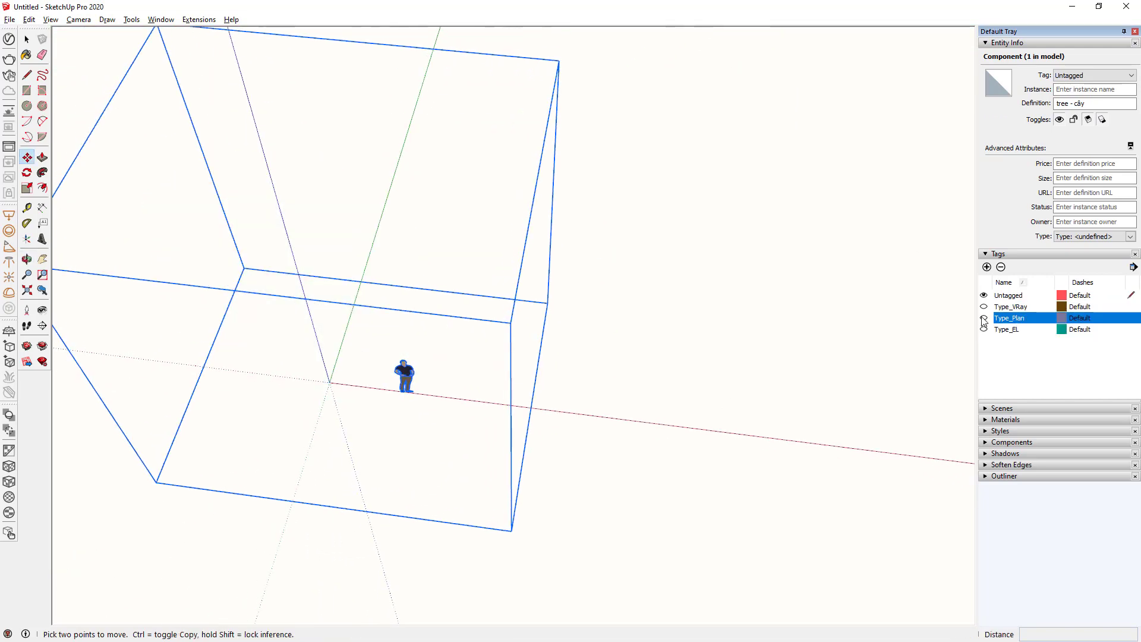